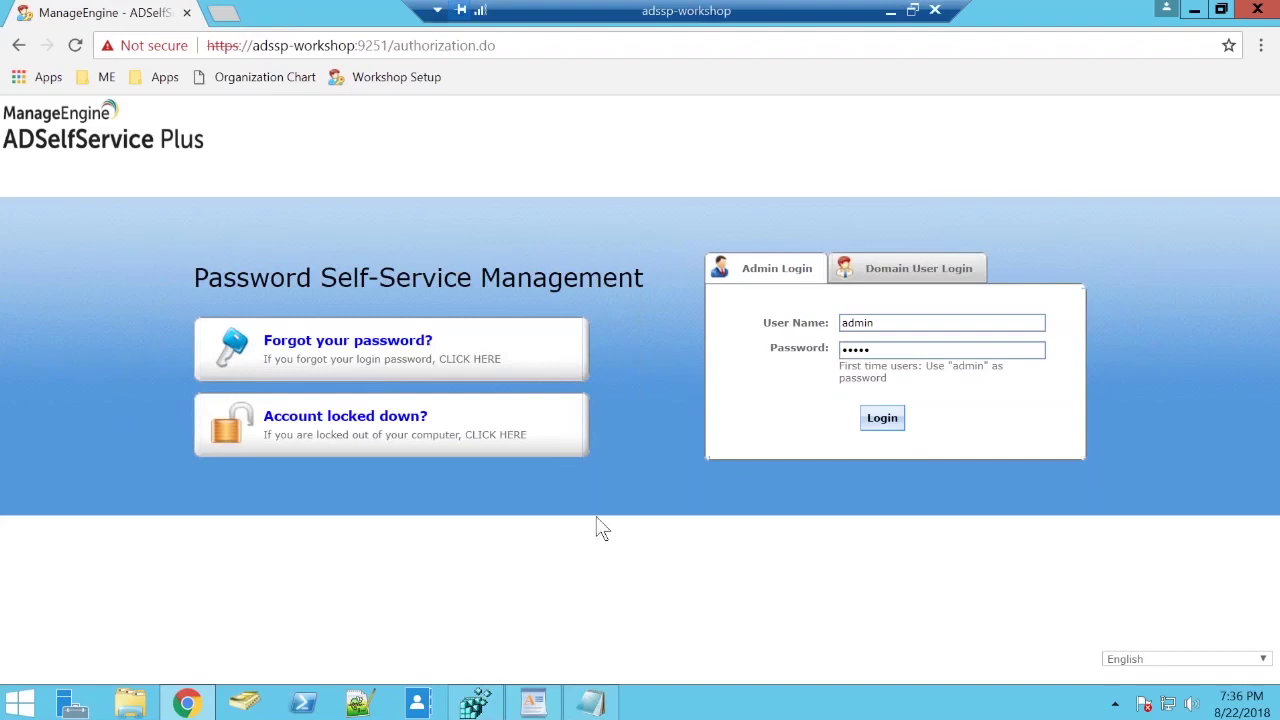
left_click(594, 705)
left_click(163, 211)
key("shift+End")
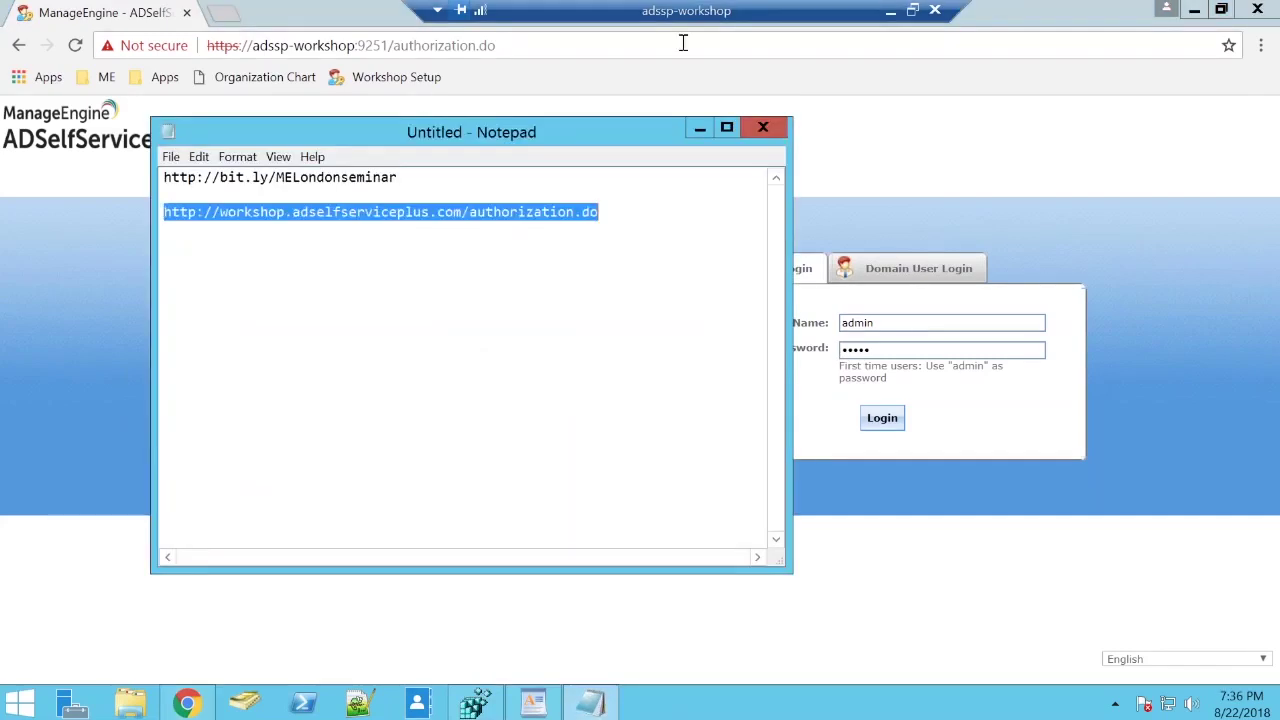
left_click(699, 129)
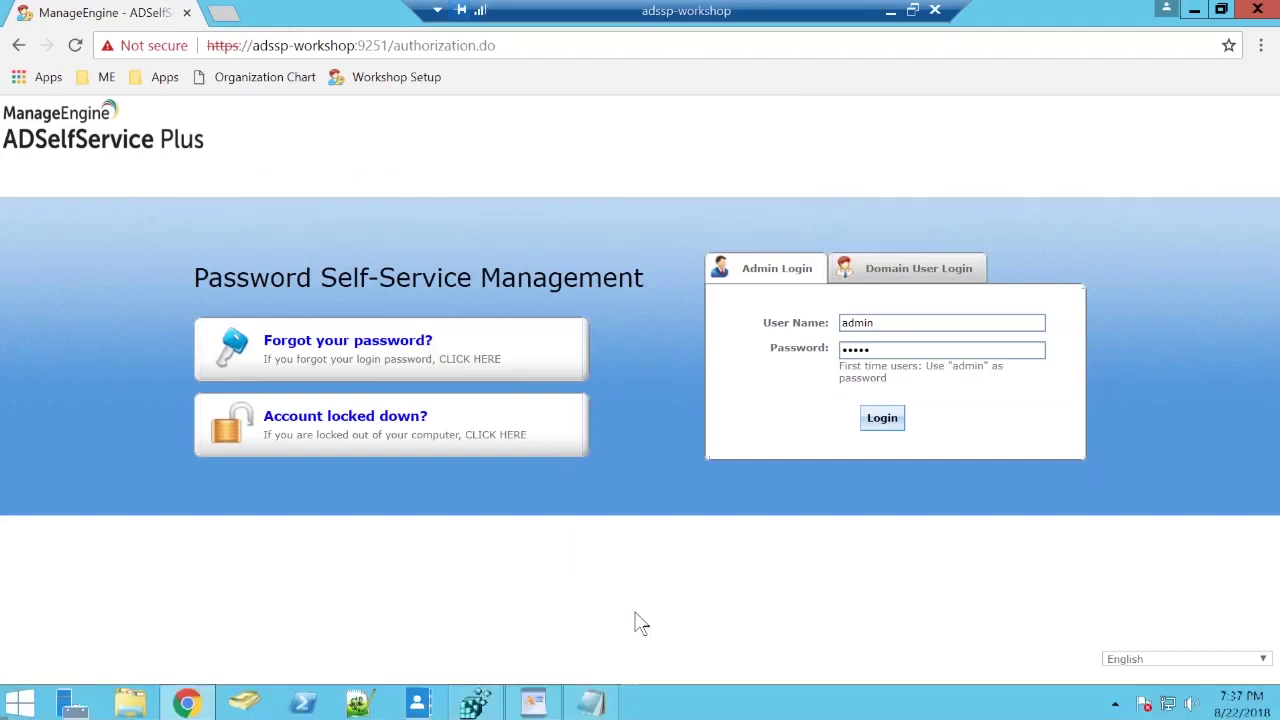
left_click(612, 705)
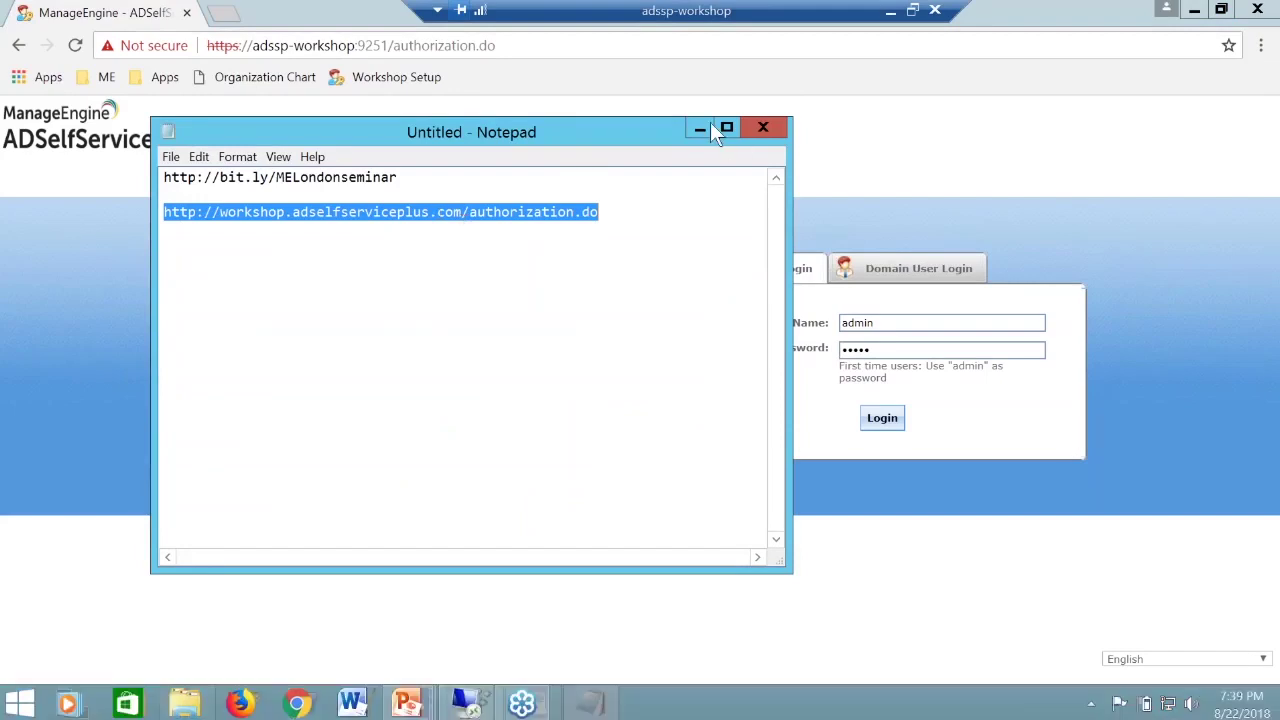
left_click(711, 128)
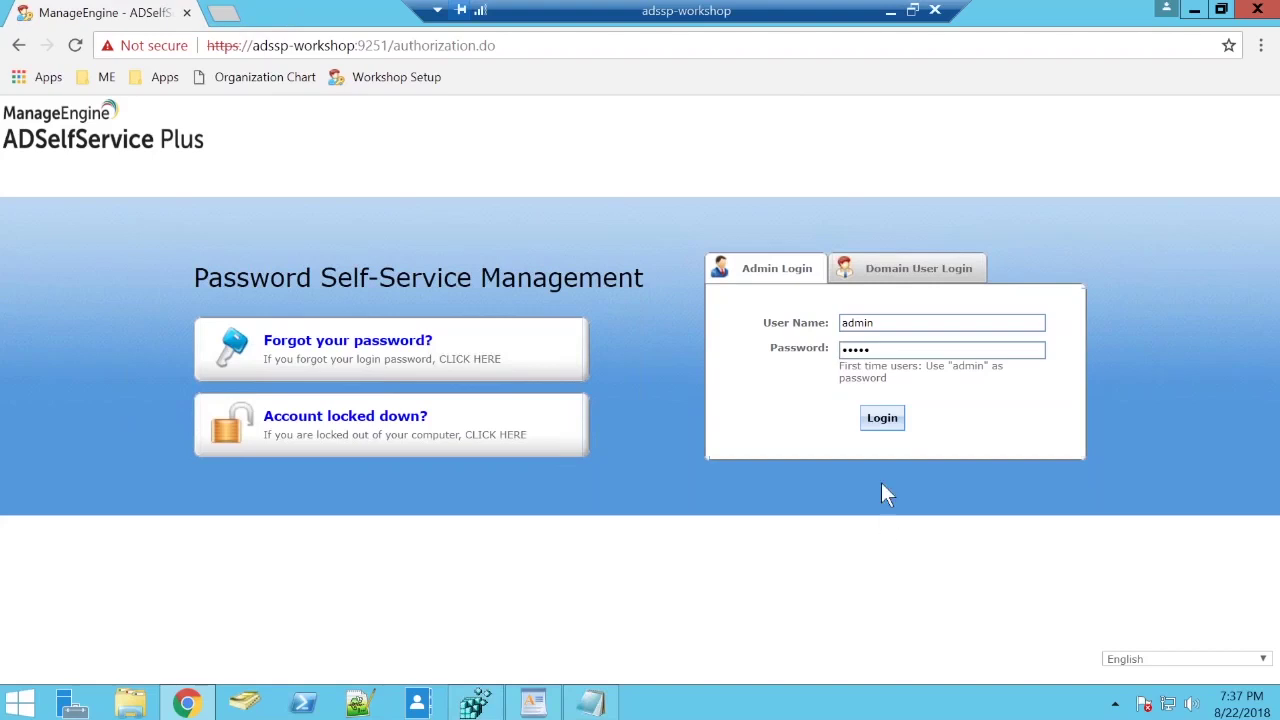
- Log in as administrator and open Domain Settings listing the sspworkshop.com domain
left_click(880, 426)
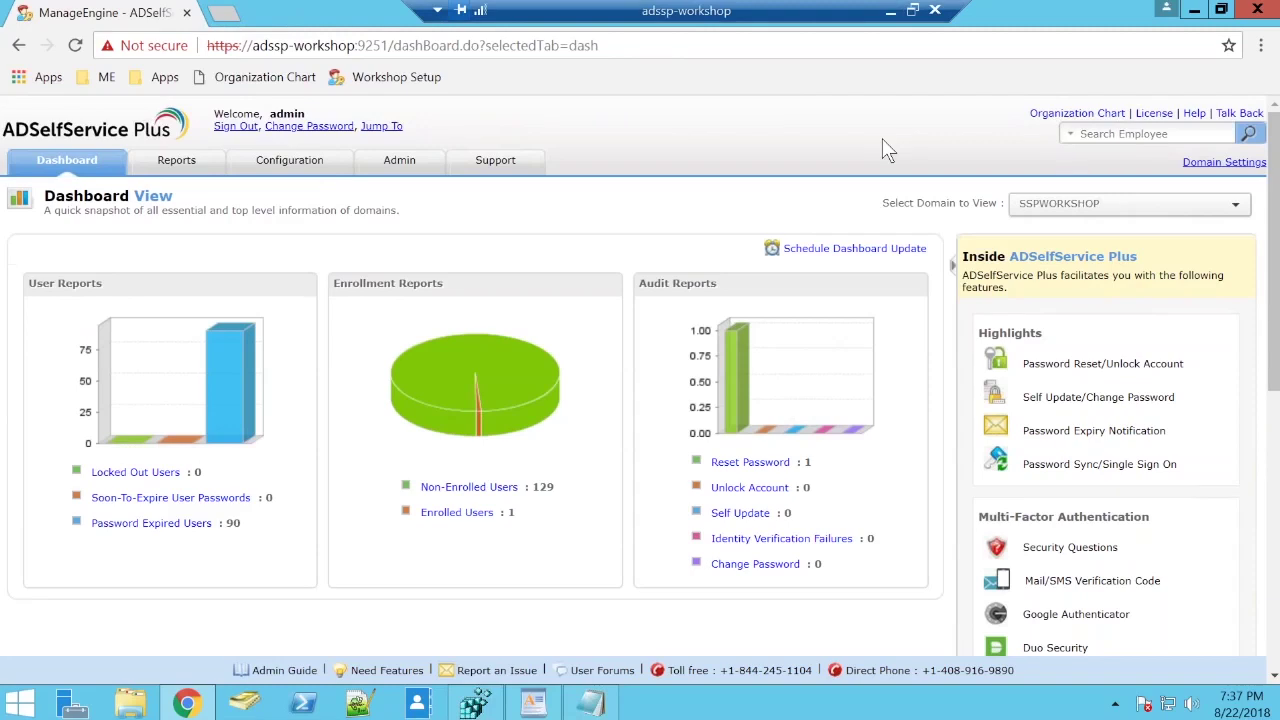
left_click(1085, 201)
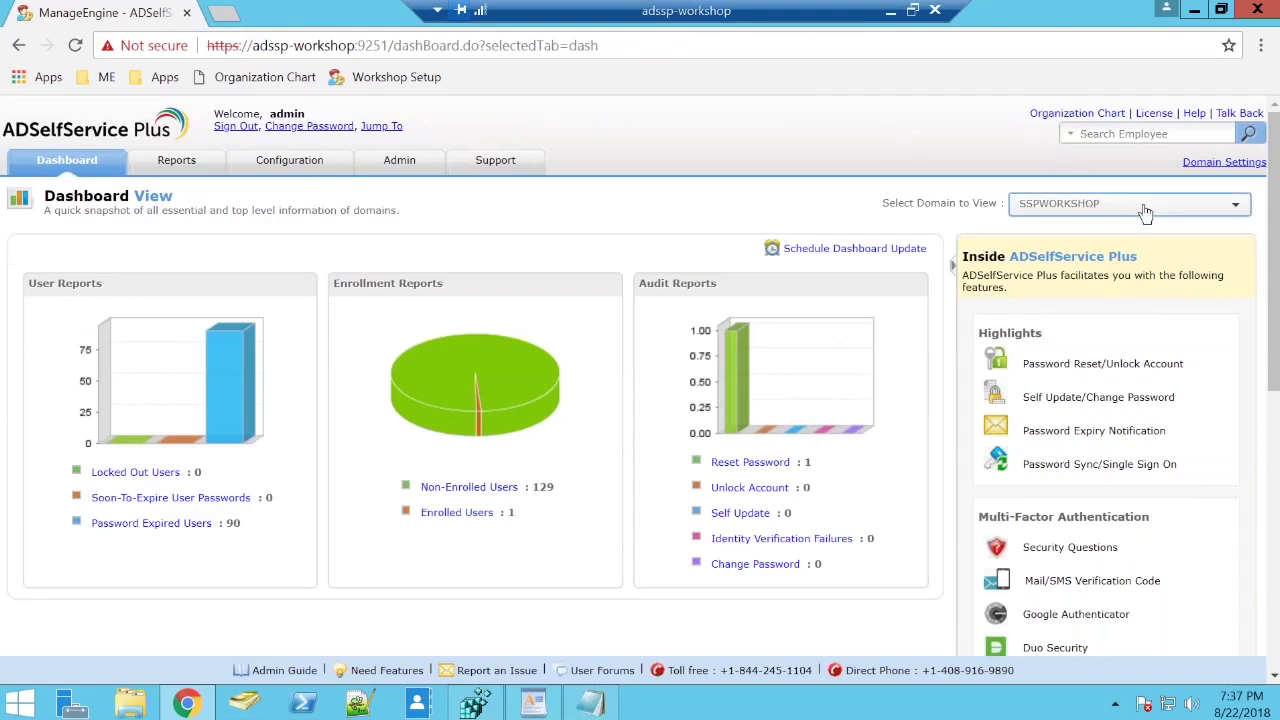
left_click(1224, 161)
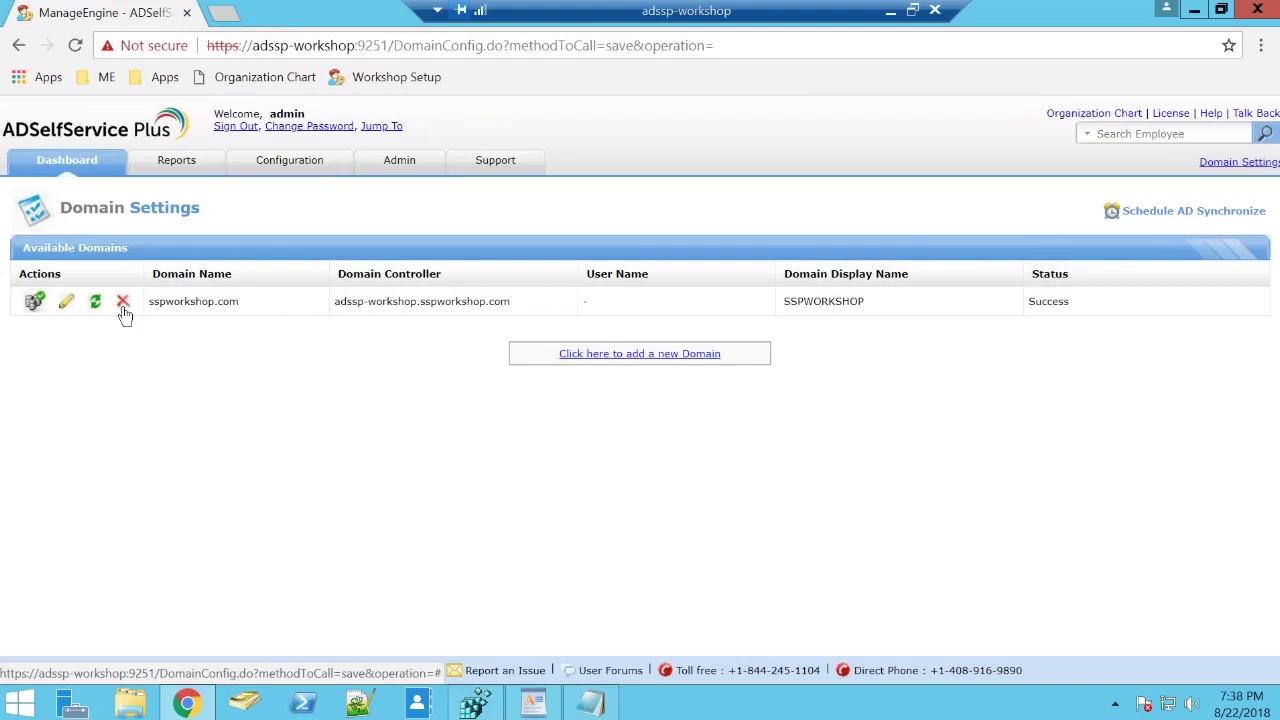
- Open a private window and go to the bookmarked ADSelfService Plus login page
key("ctrl+shift+n")
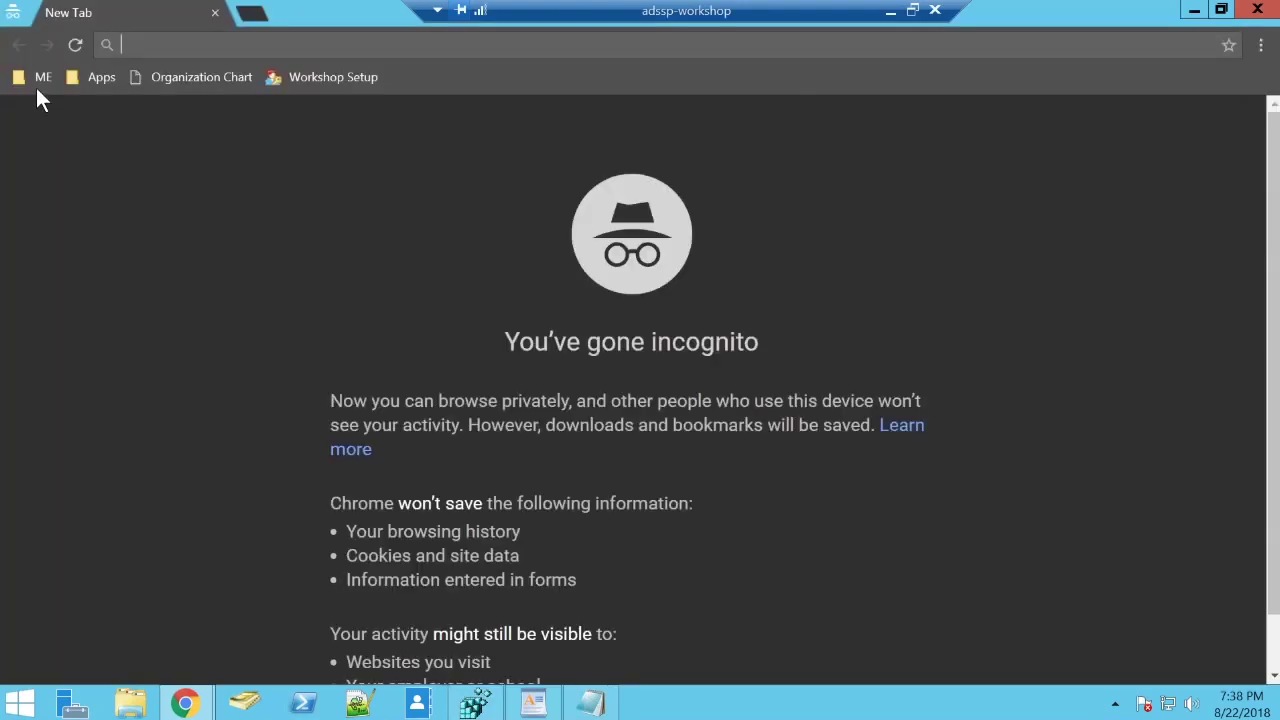
left_click(36, 87)
left_click(40, 107)
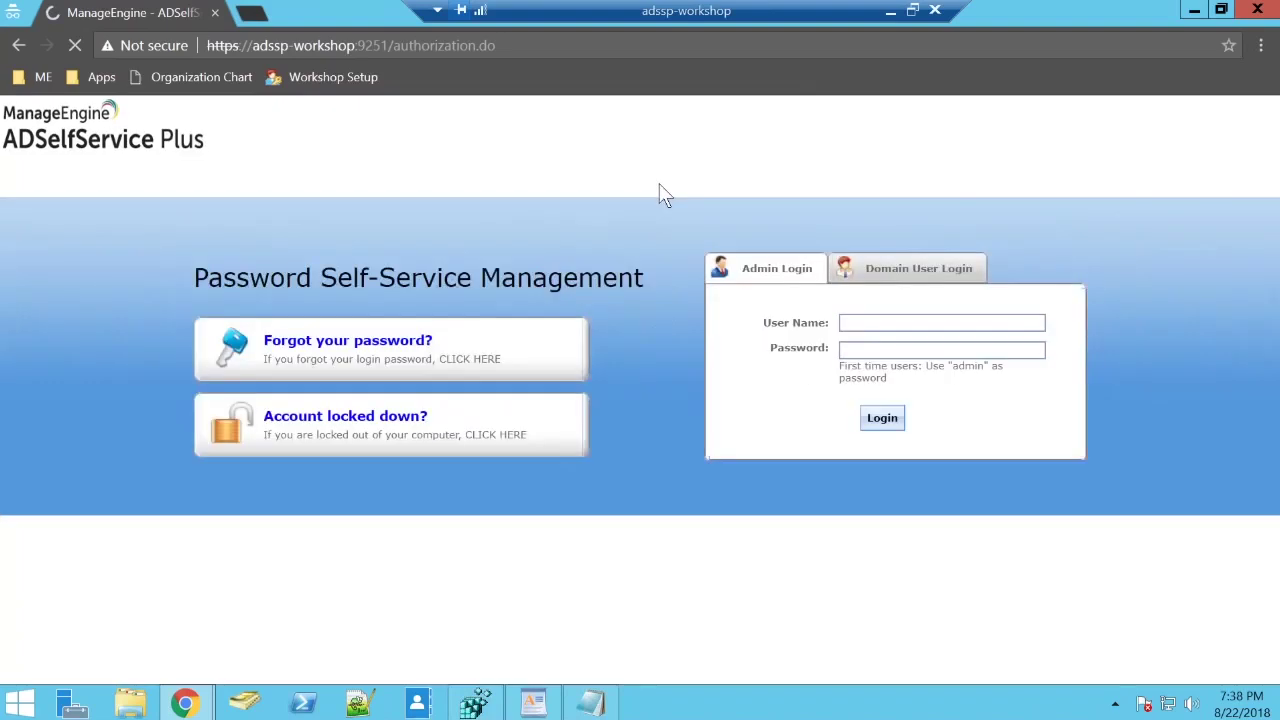
- Log in through Domain User Login with the user's username and password
left_click(916, 278)
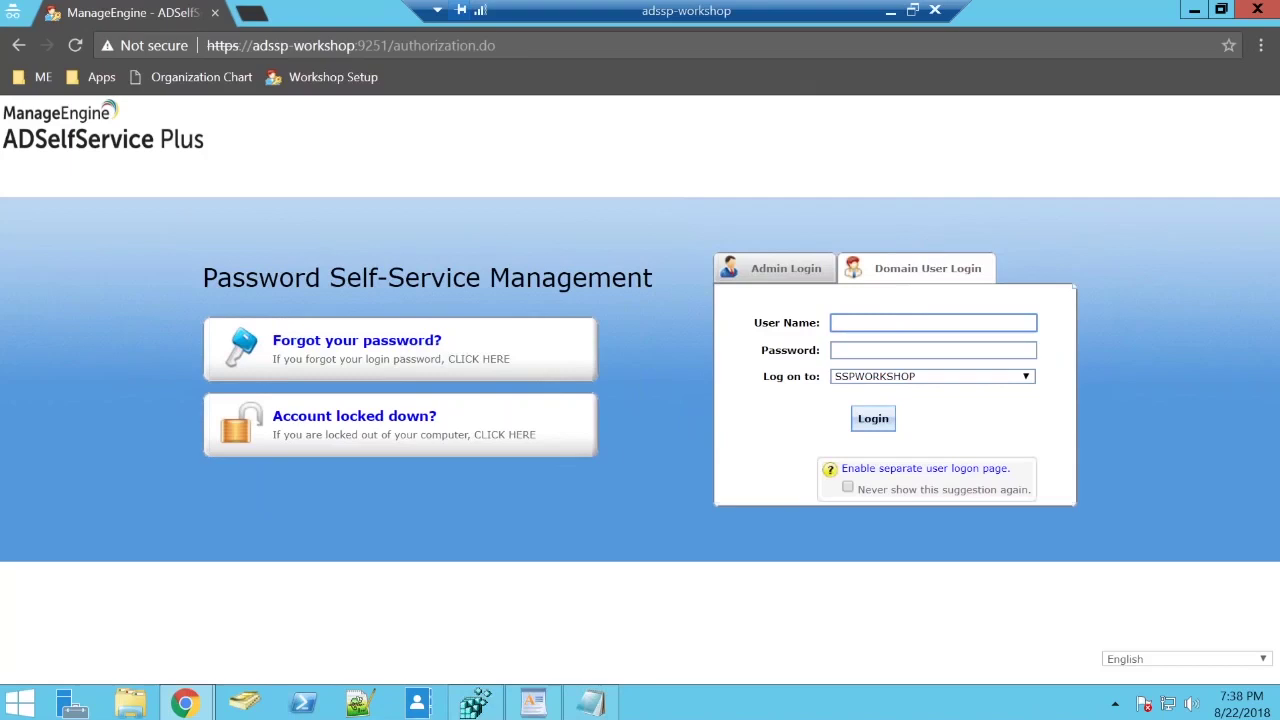
type("sharada")
key("Tab")
type("******")
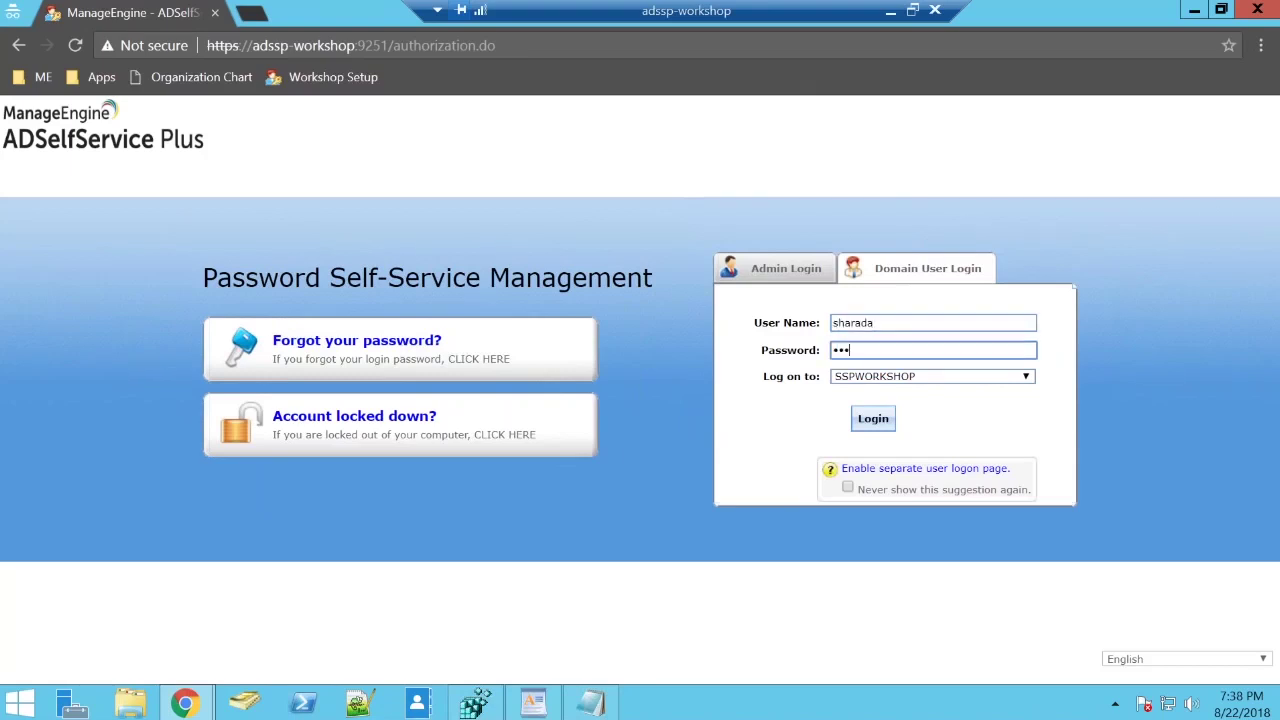
type("***")
left_click(876, 424)
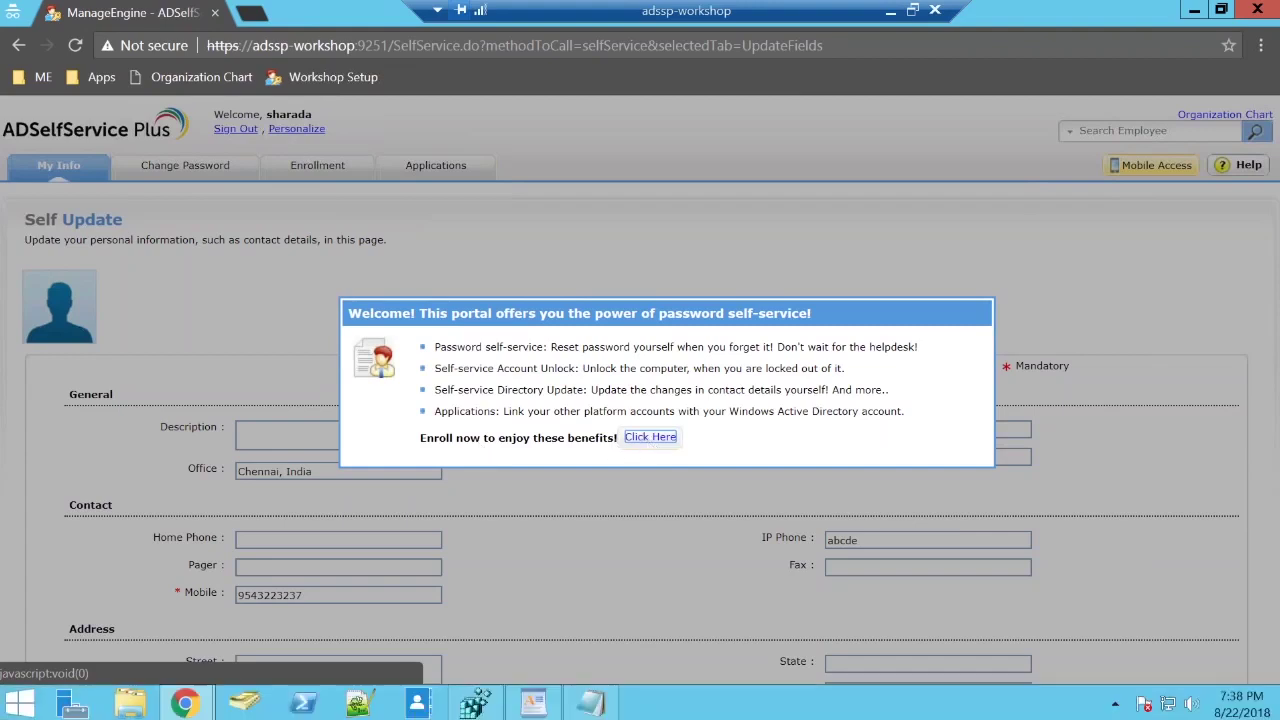
left_click(650, 437)
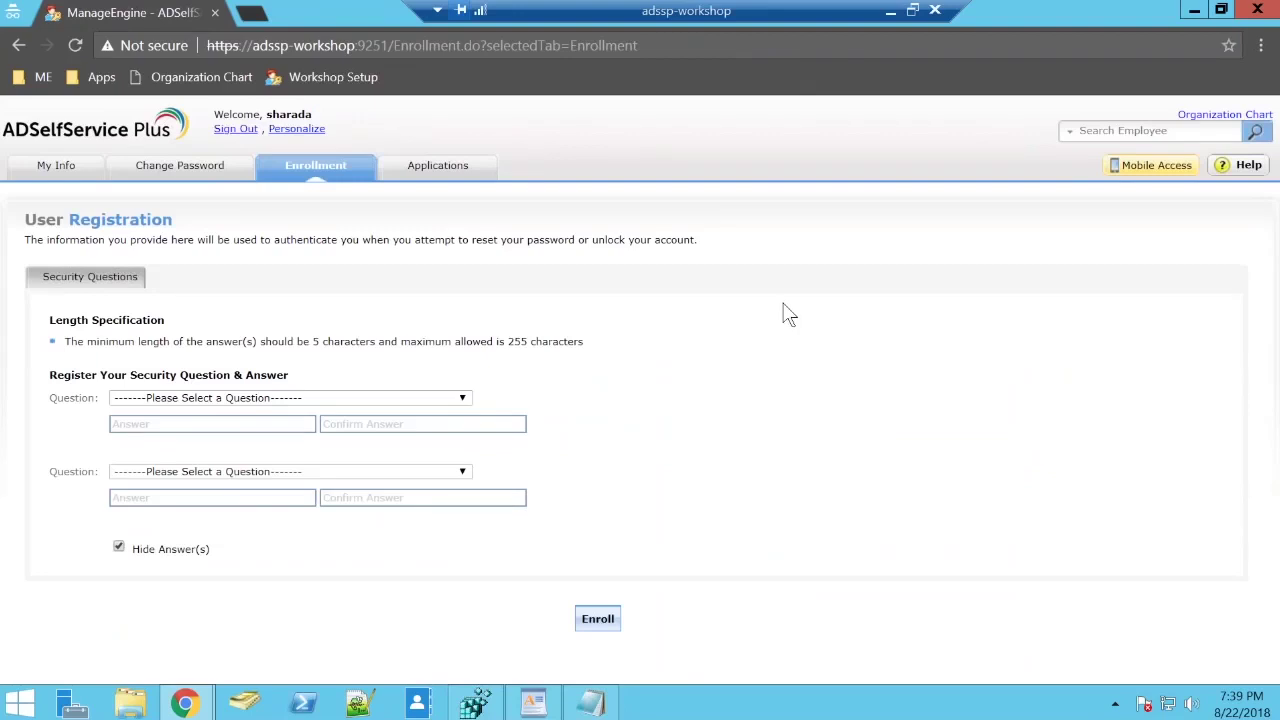
left_click(353, 399)
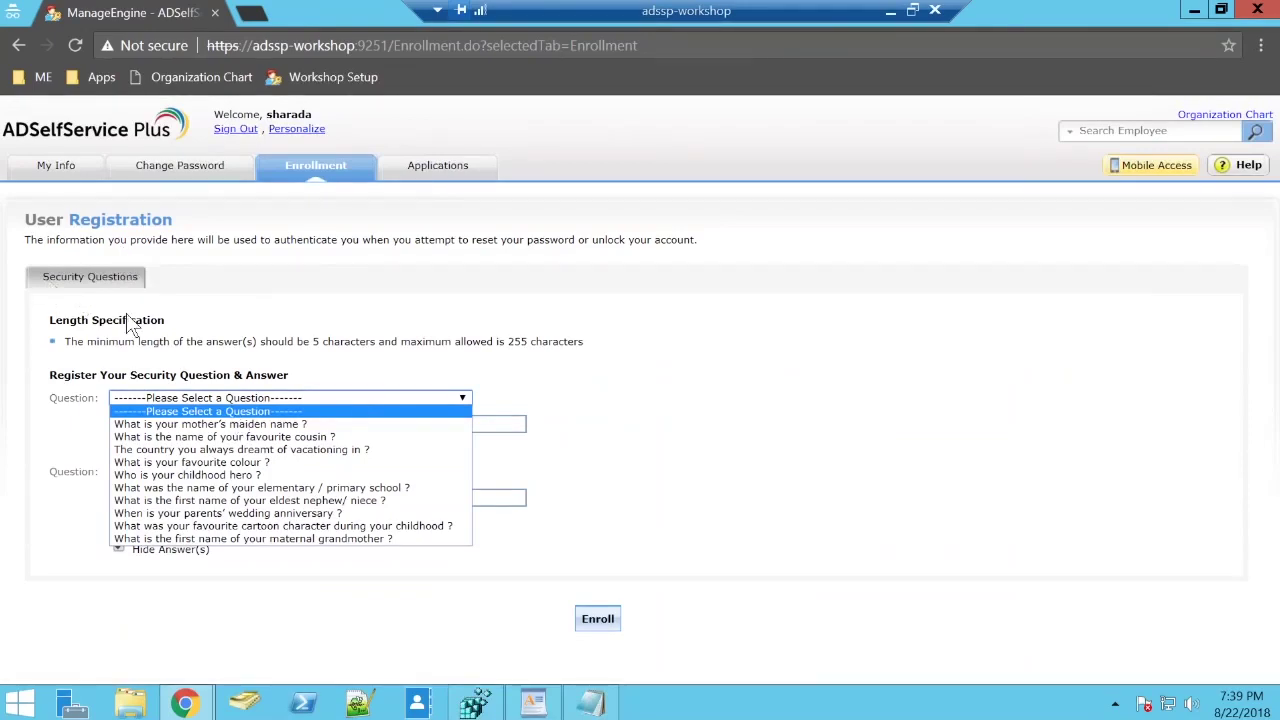
left_click(257, 460)
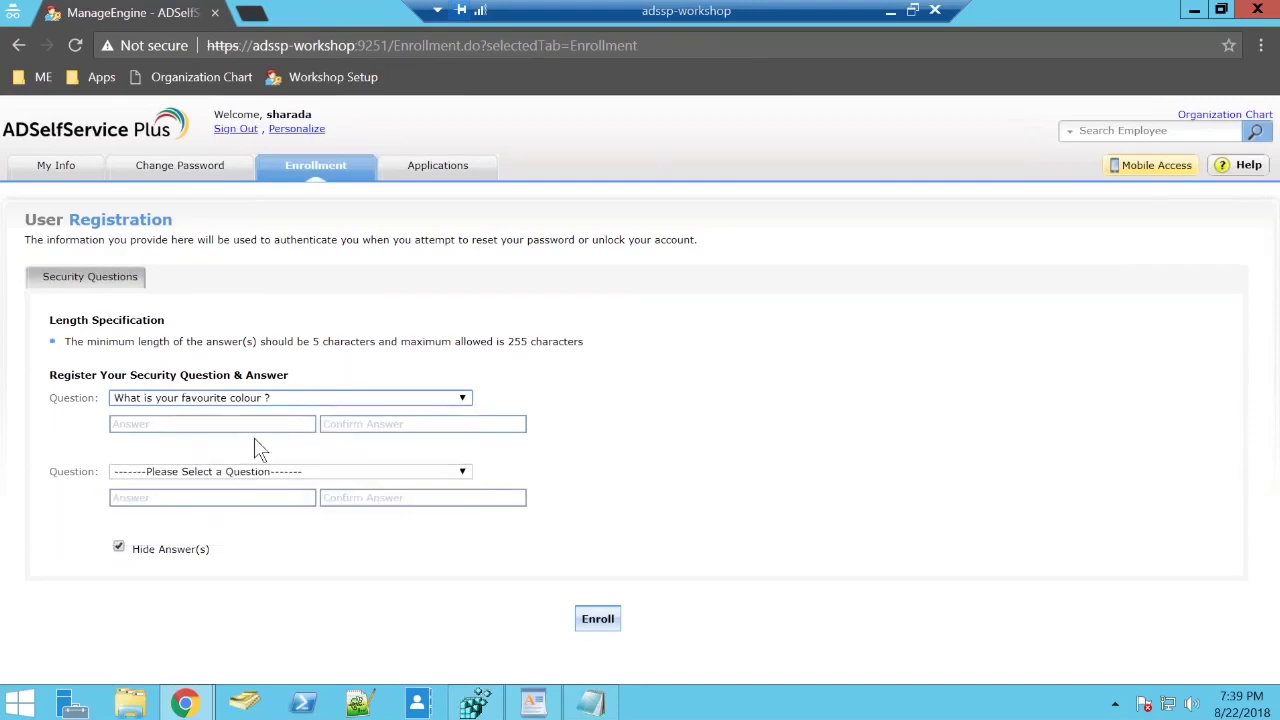
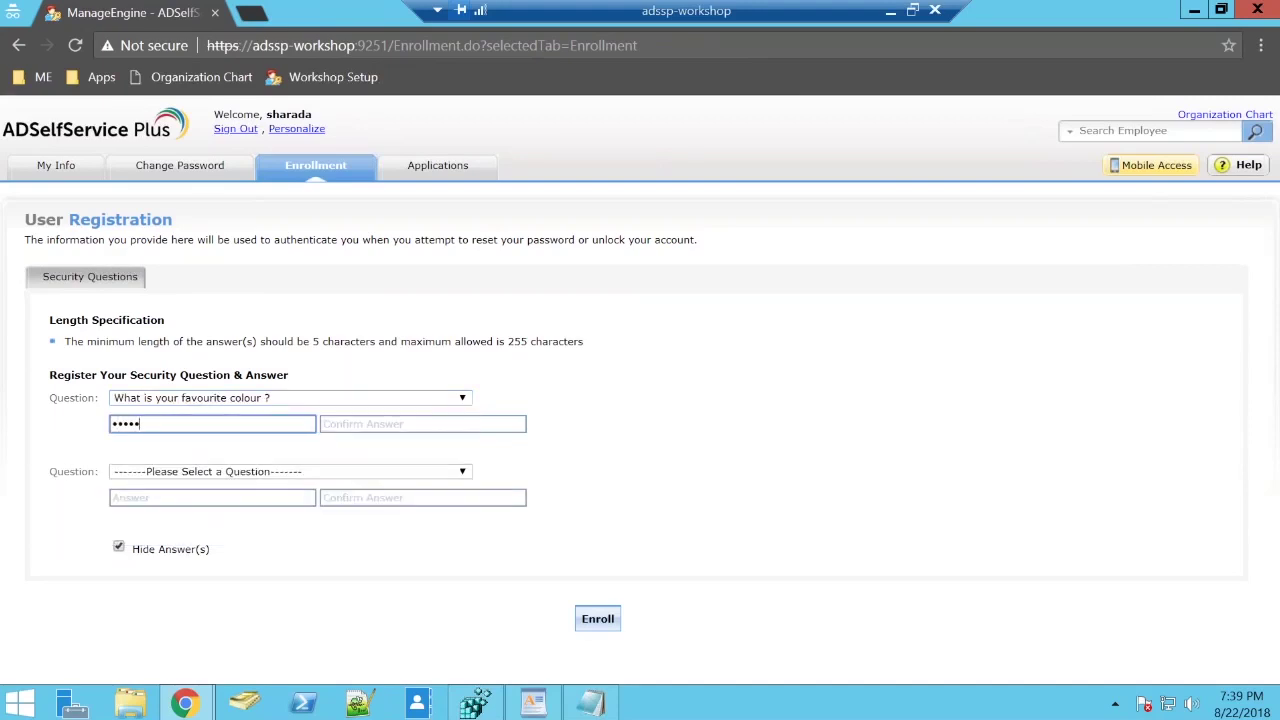
left_click(181, 471)
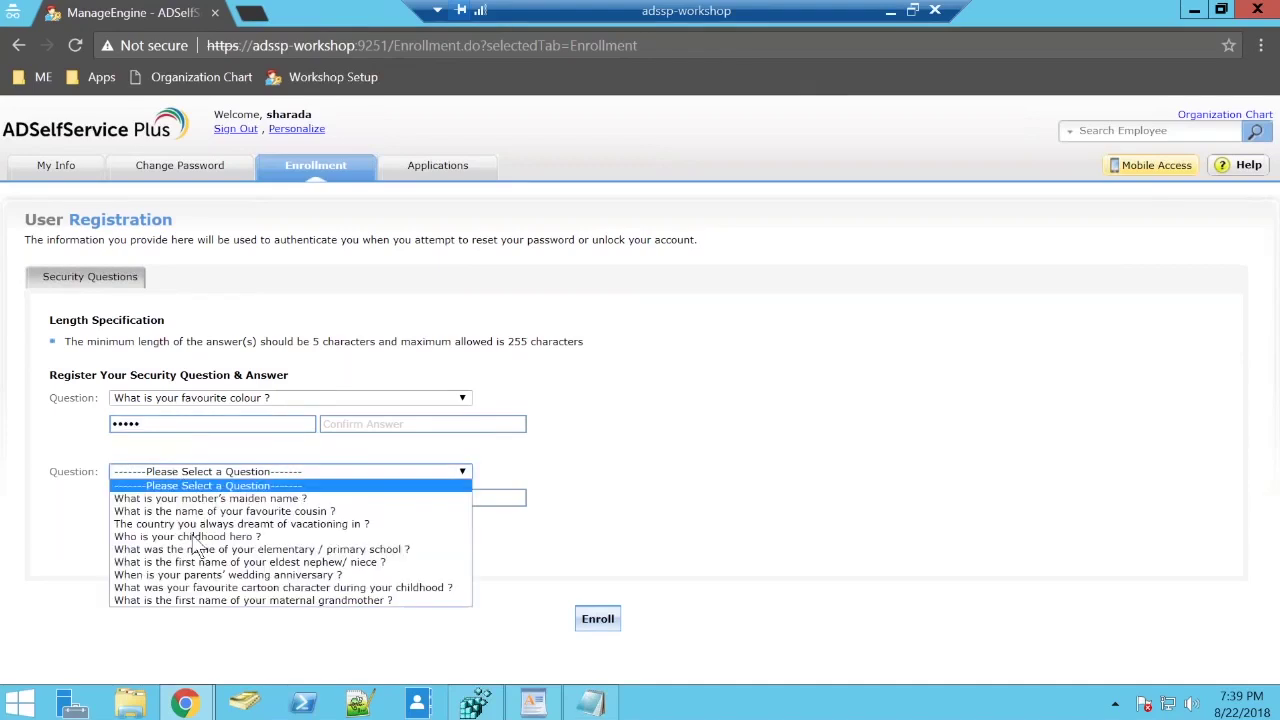
left_click(222, 524)
left_click(222, 498)
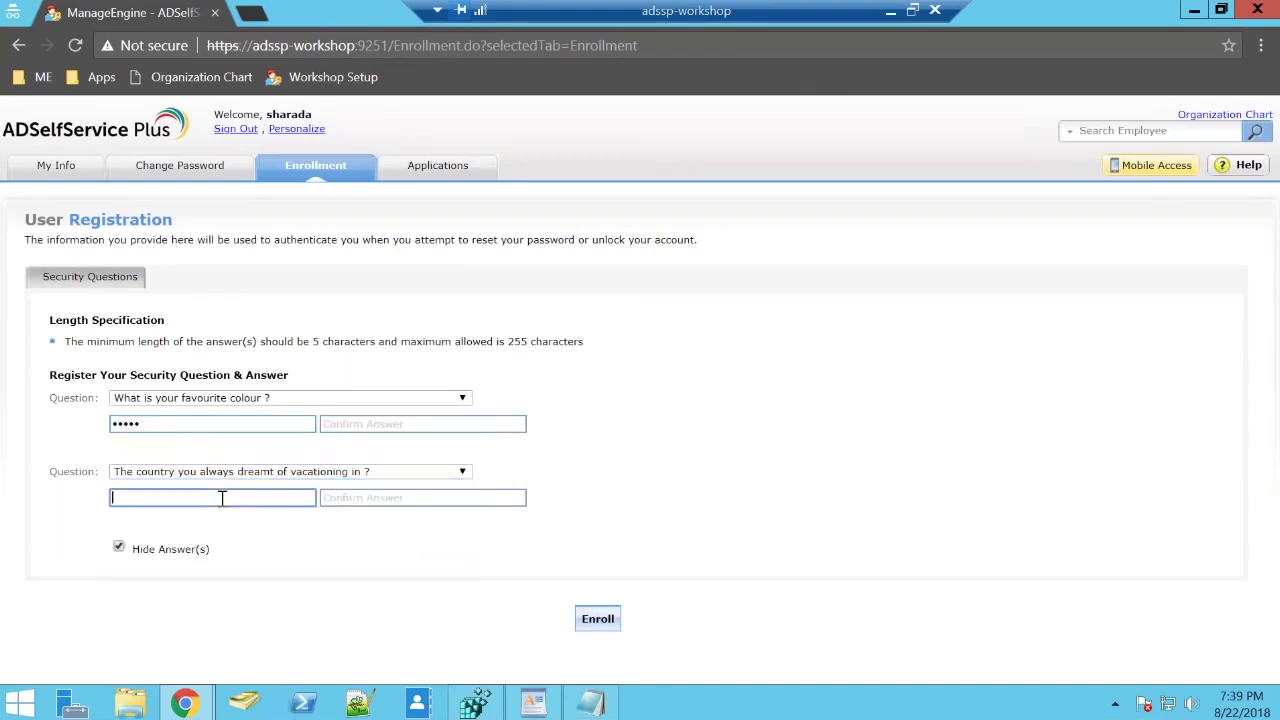
left_click(117, 548)
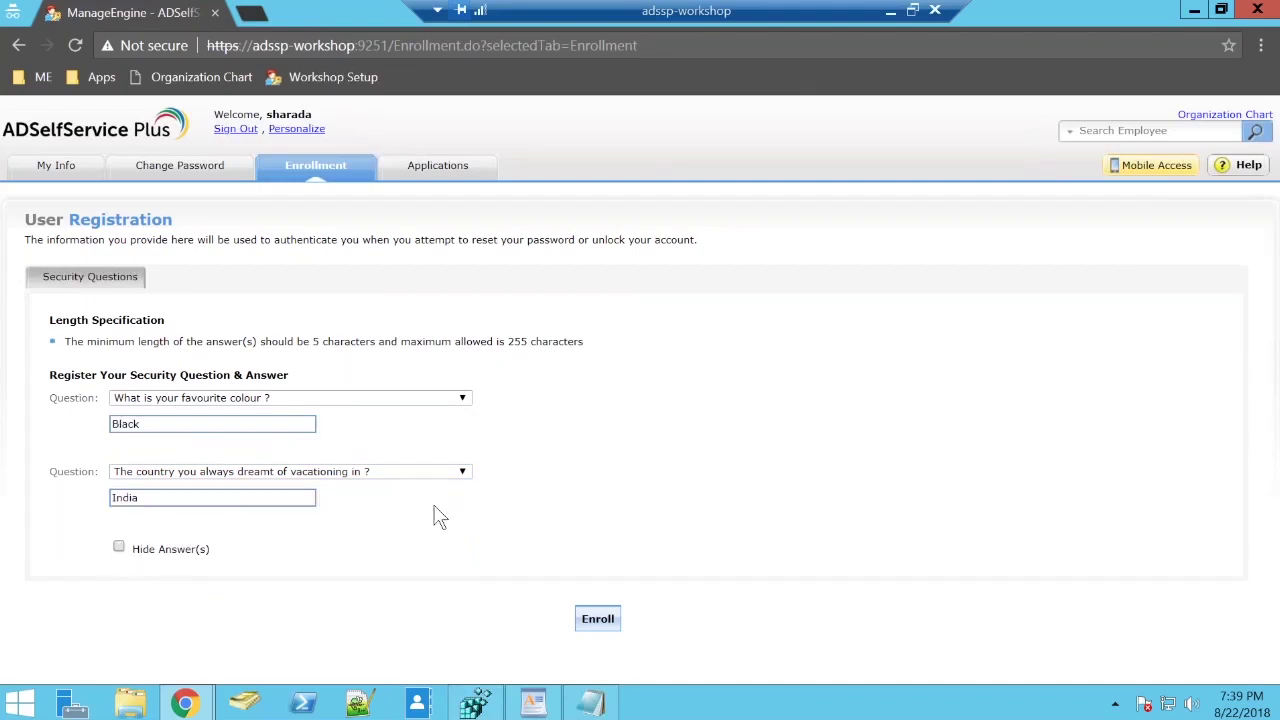
left_click(609, 638)
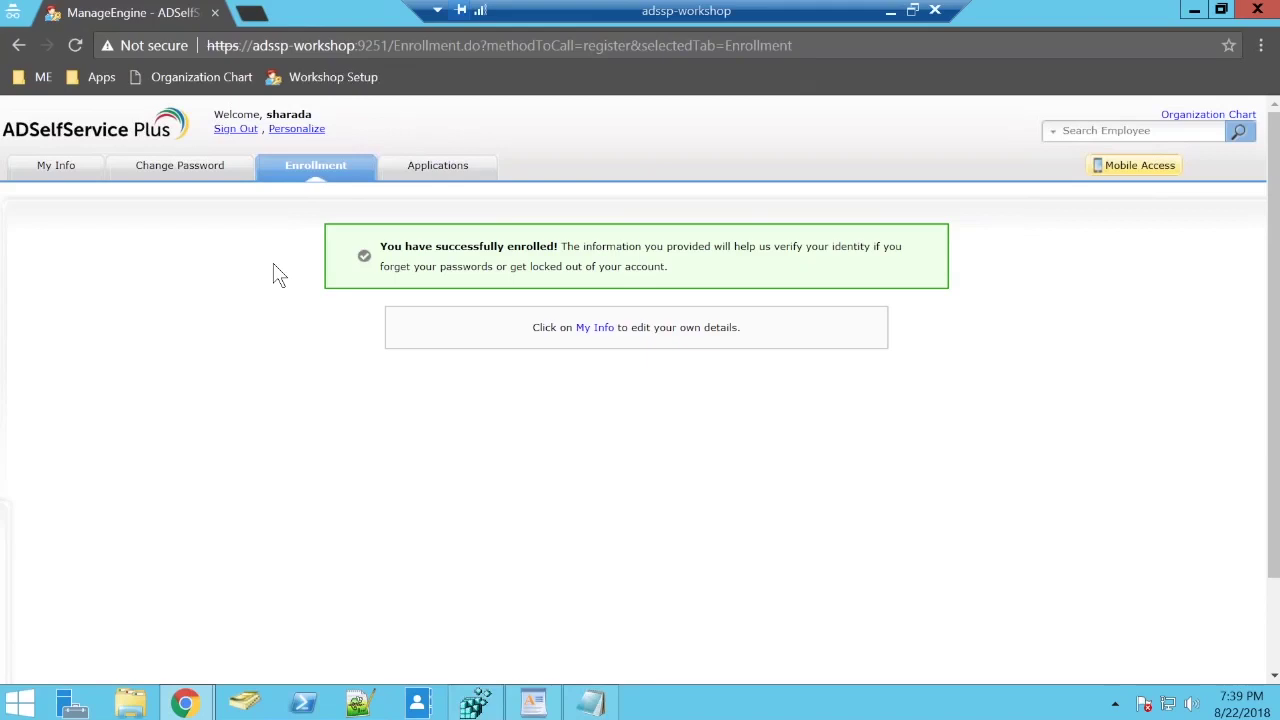
left_click(74, 182)
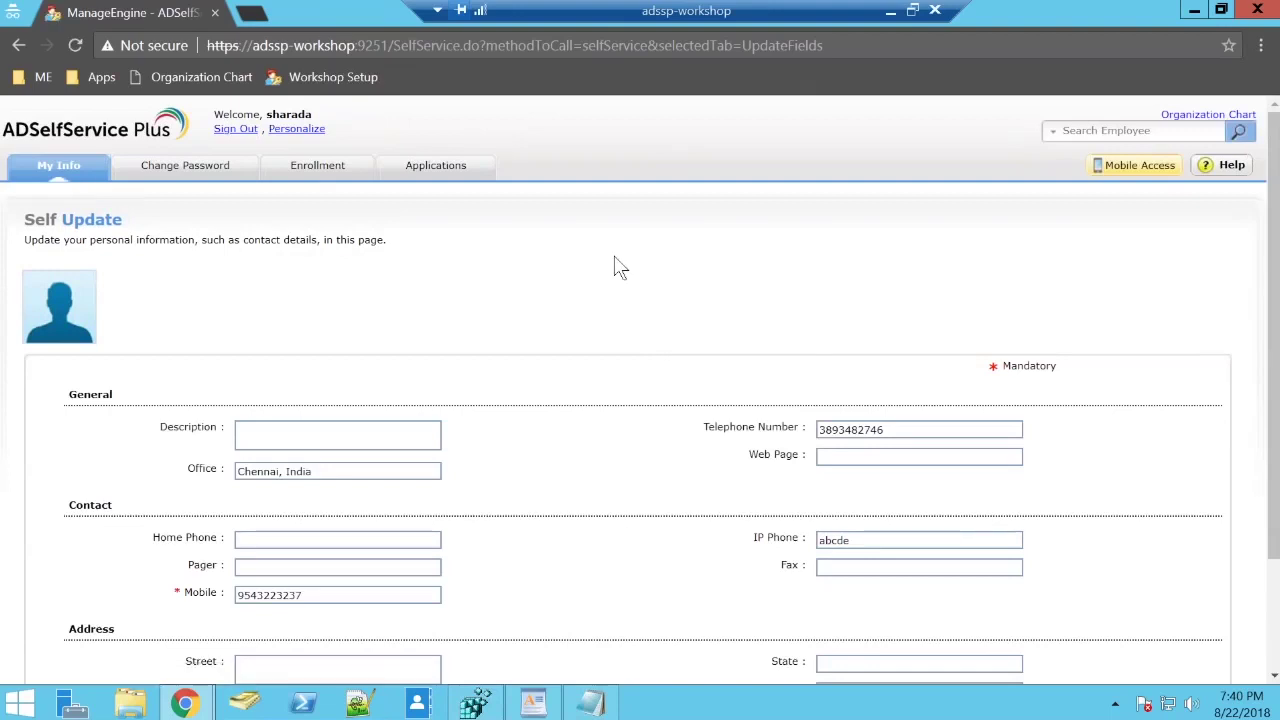
scroll(968, 484, "down", 1)
scroll(741, 175, "down", 1)
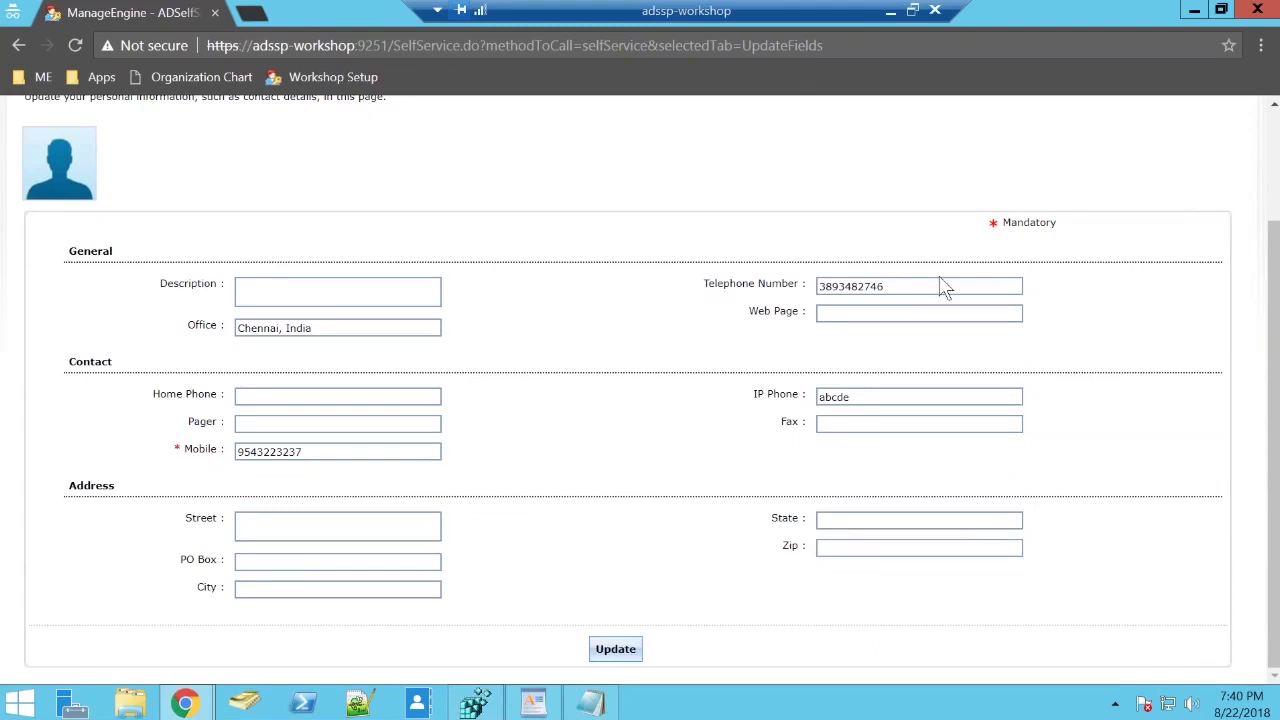
left_click_drag(943, 287, 712, 285)
key("BackSpace")
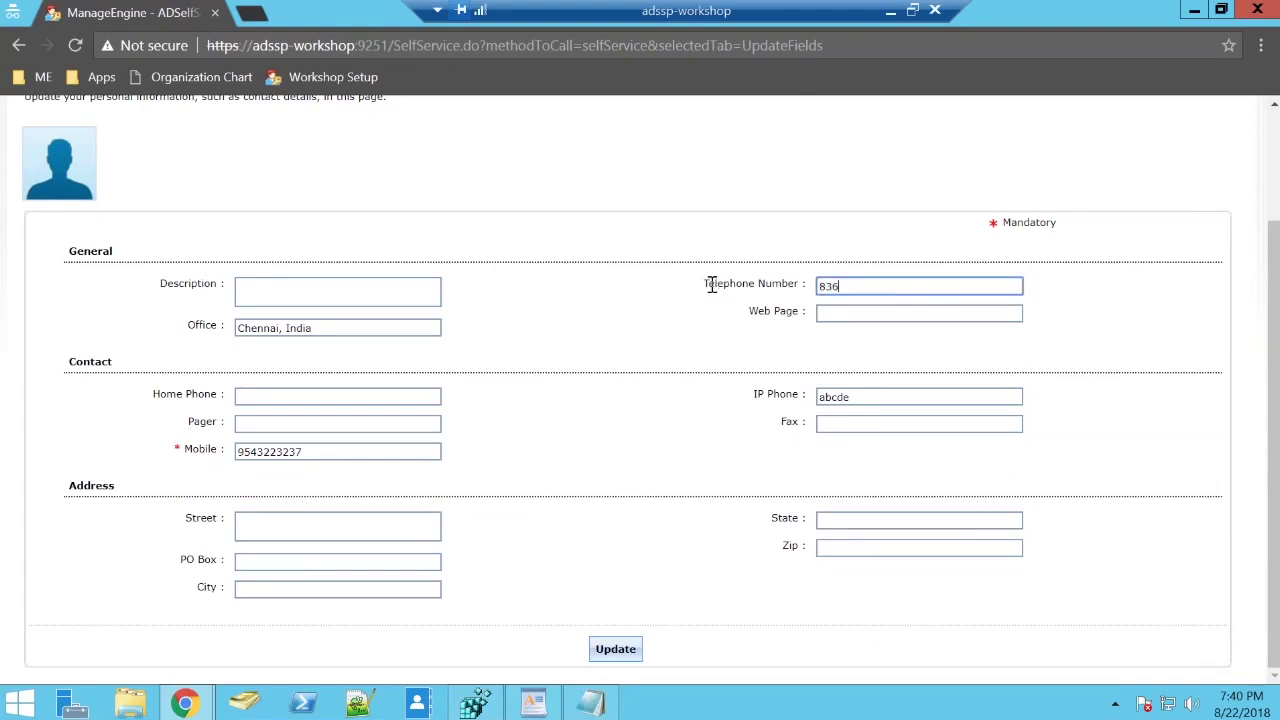
left_click(617, 657)
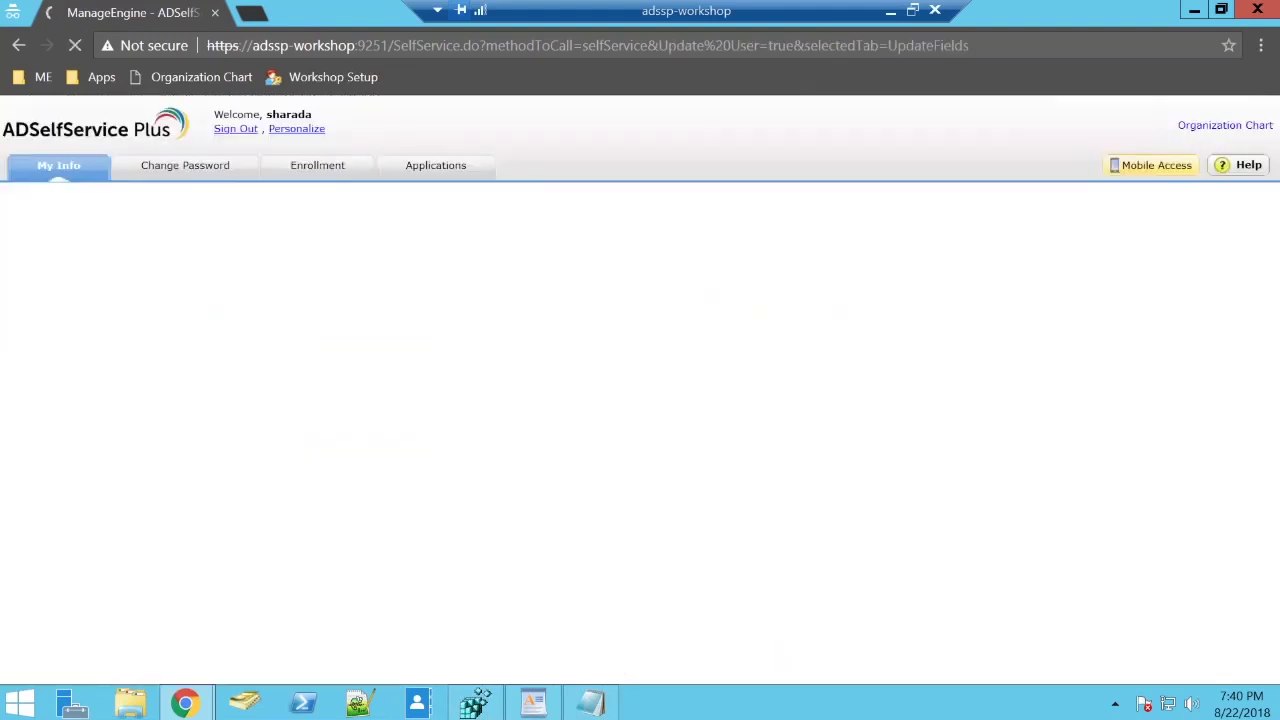
scroll(497, 157, "down", 2)
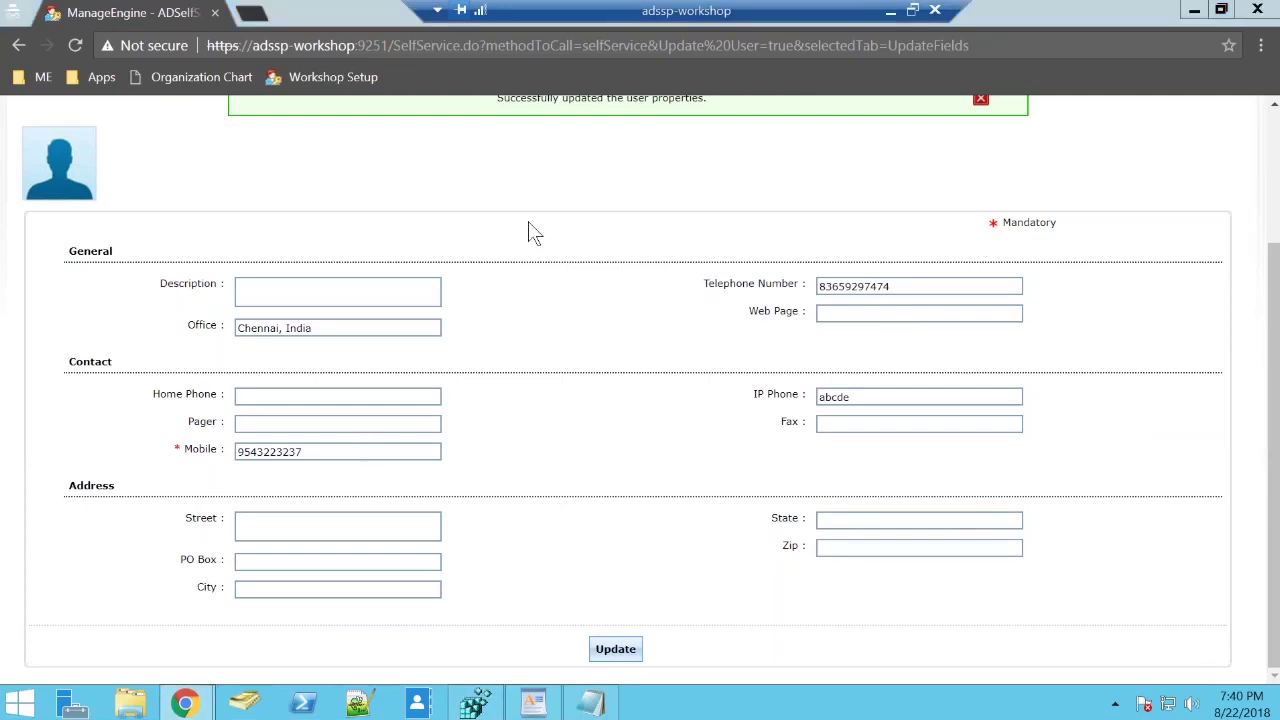
left_click_drag(437, 60, 224, 77)
- Open the user's properties in the Admin OU and compare its telephone with the profile
left_click(157, 366)
double_click(314, 209)
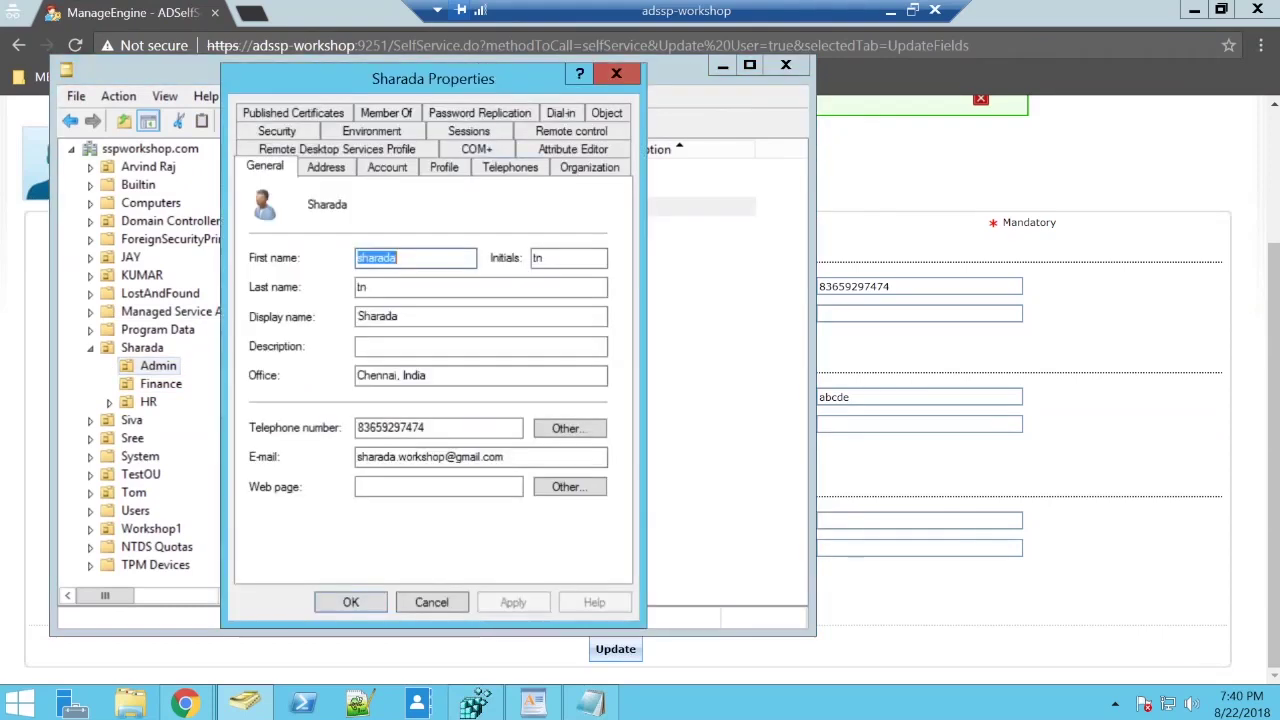
double_click(820, 290)
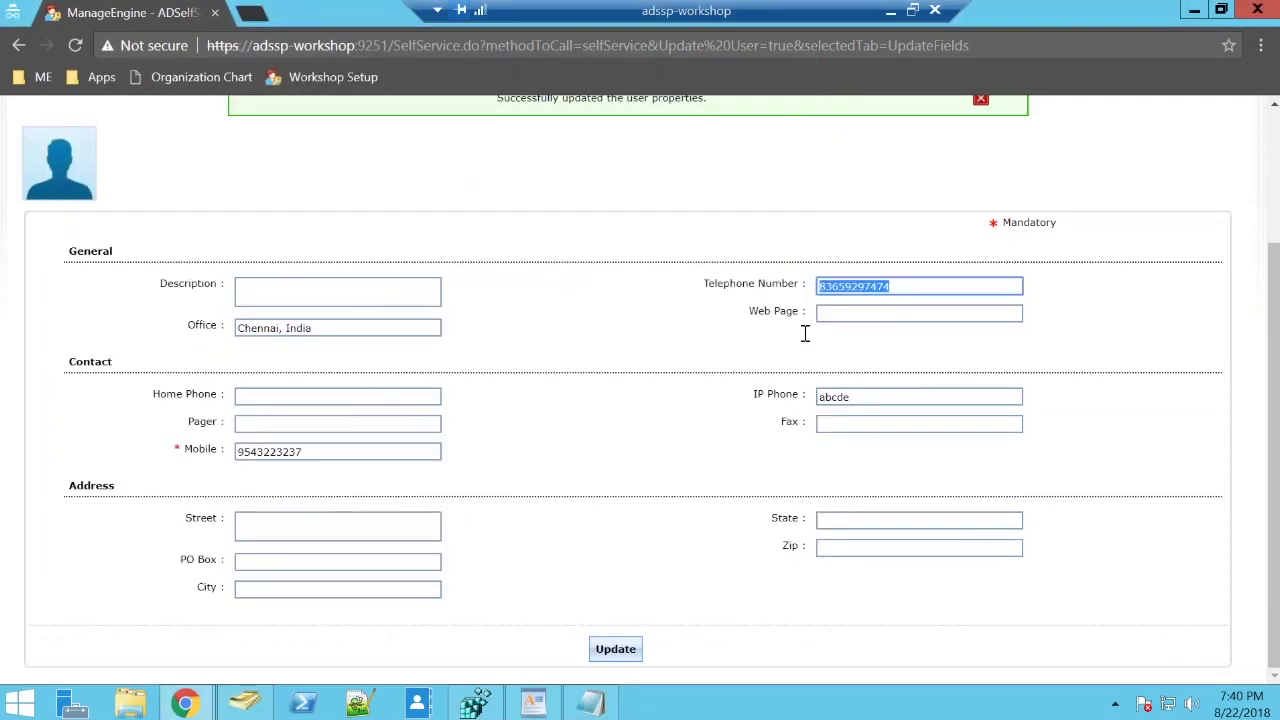
left_click(245, 703)
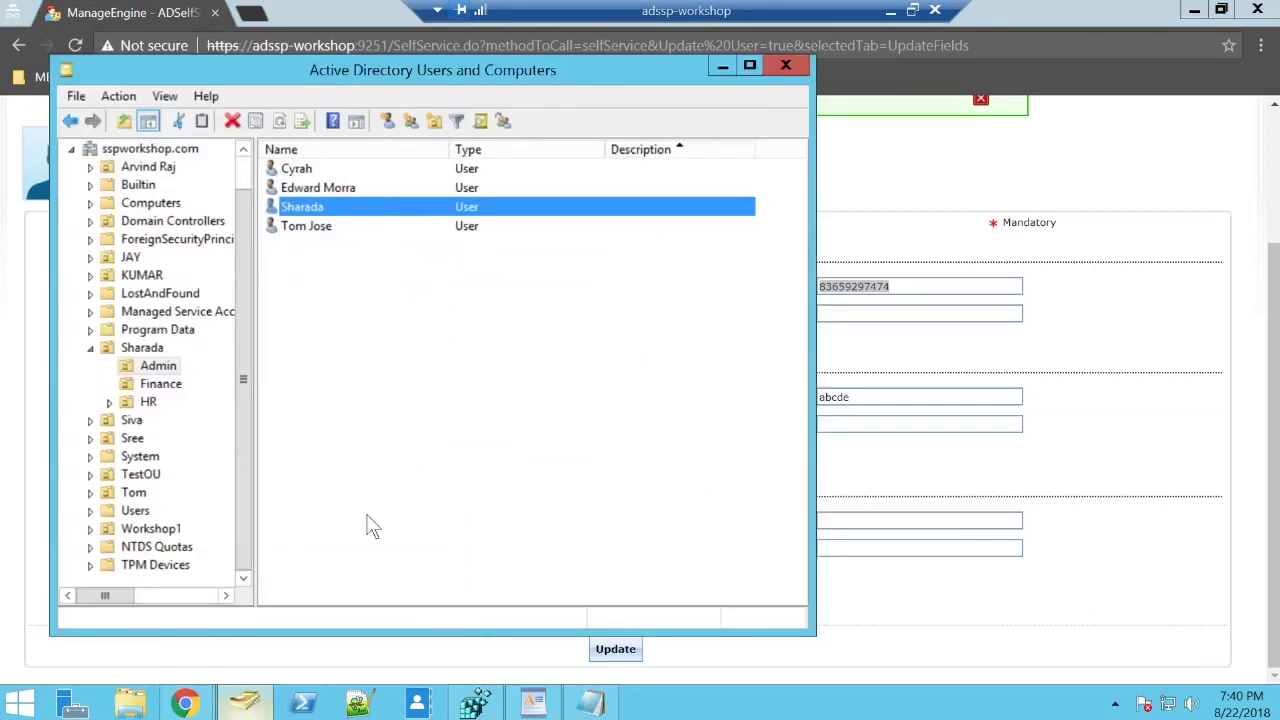
double_click(325, 208)
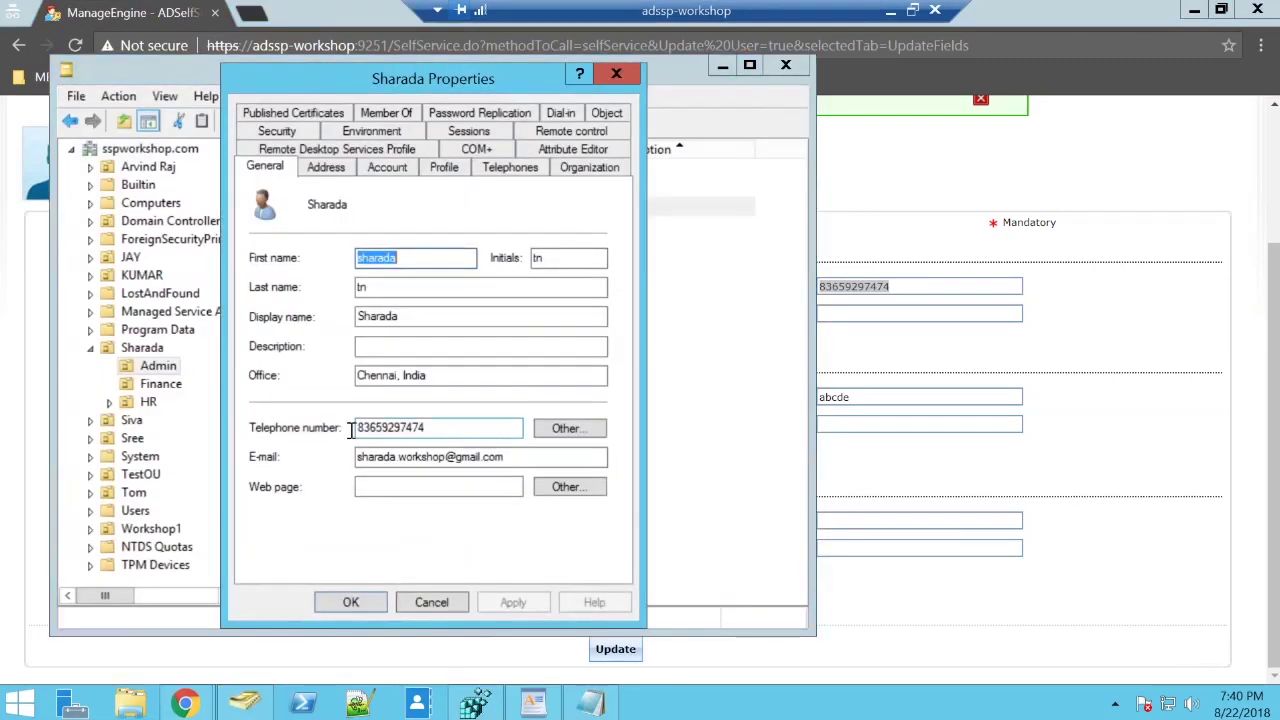
double_click(400, 428)
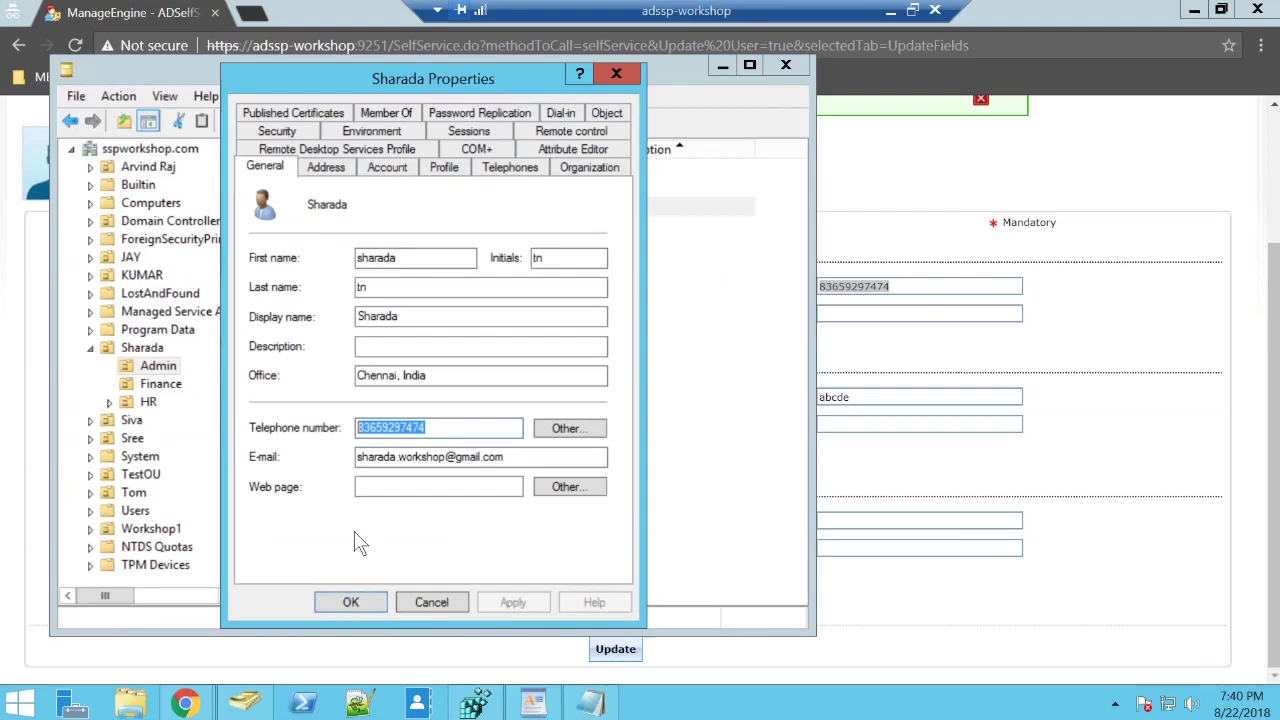
- Close the user's properties and the Active Directory Users and Computers console
left_click(376, 603)
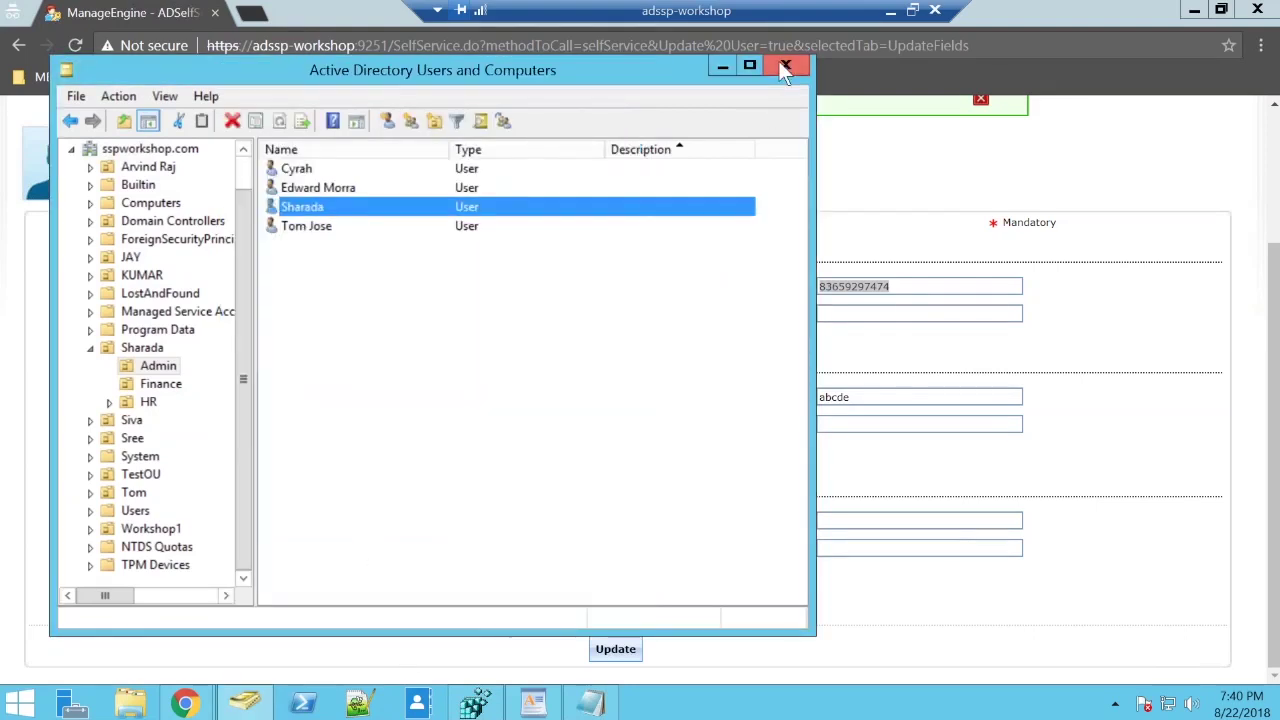
left_click(785, 66)
left_click(595, 441)
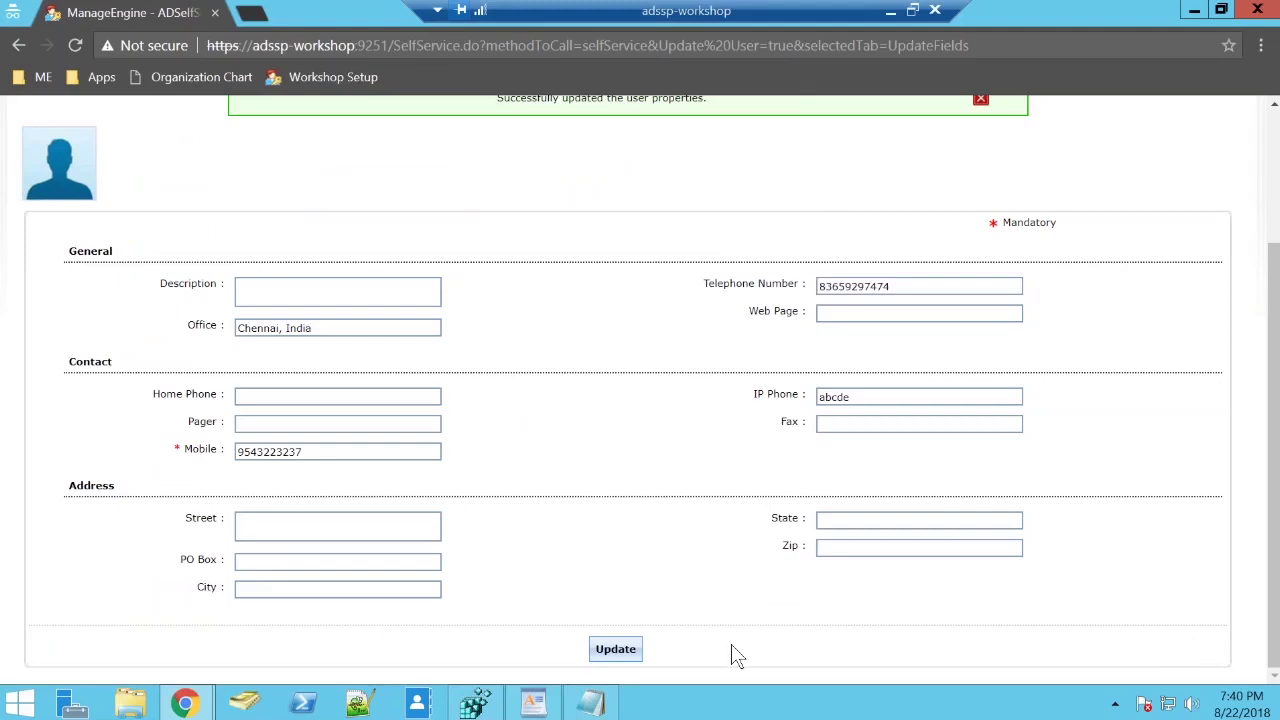
- Scroll through the Self Update page, then go to the Change Password page
scroll(683, 331, "up", 2)
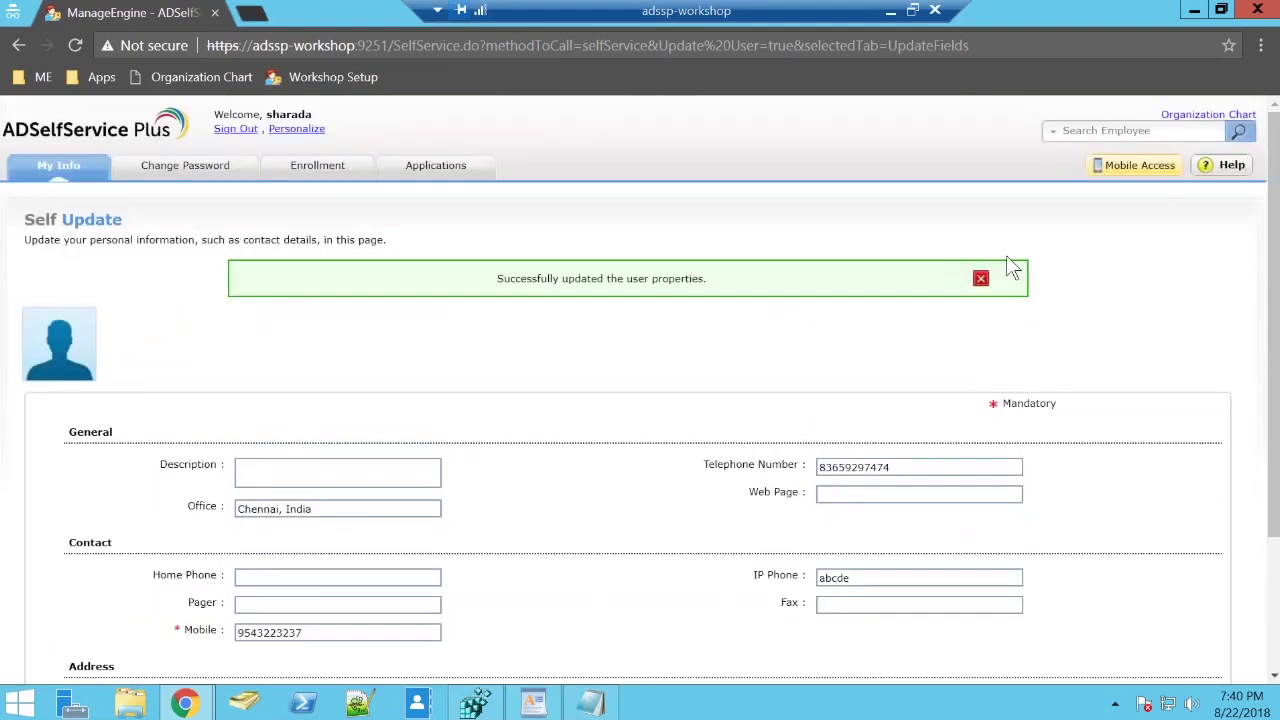
scroll(655, 348, "down", 1)
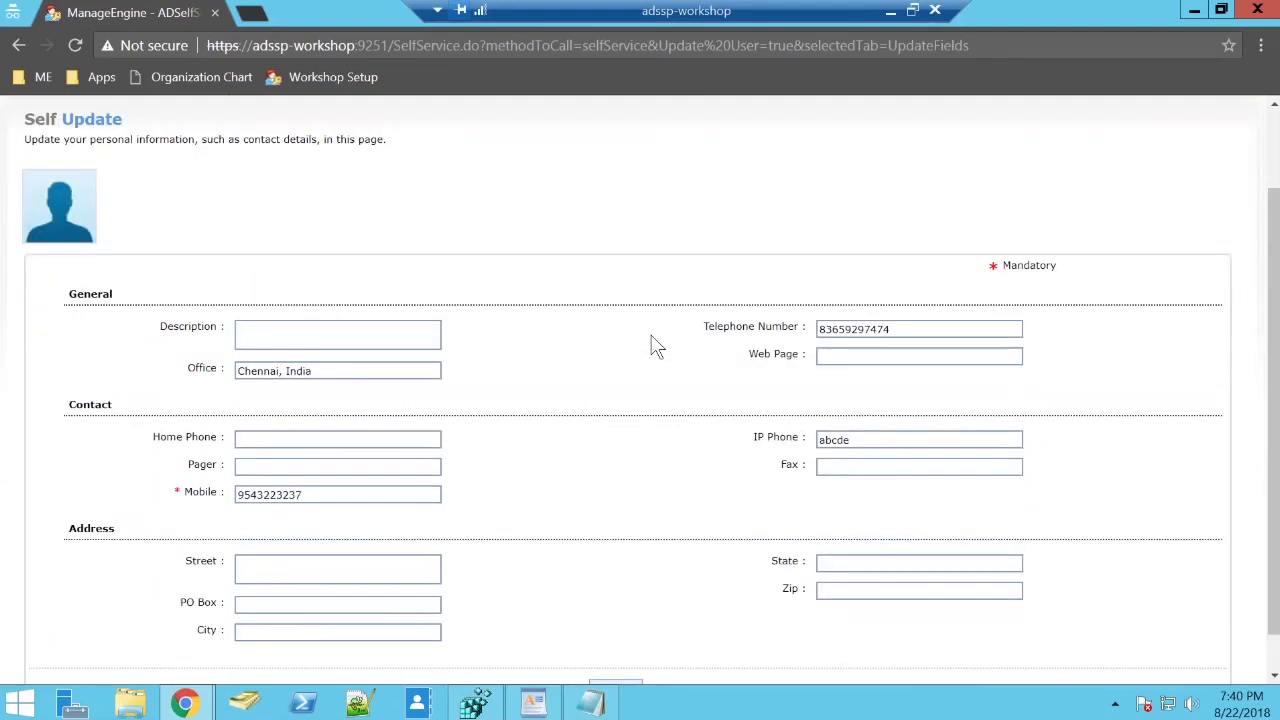
scroll(655, 348, "down", 1)
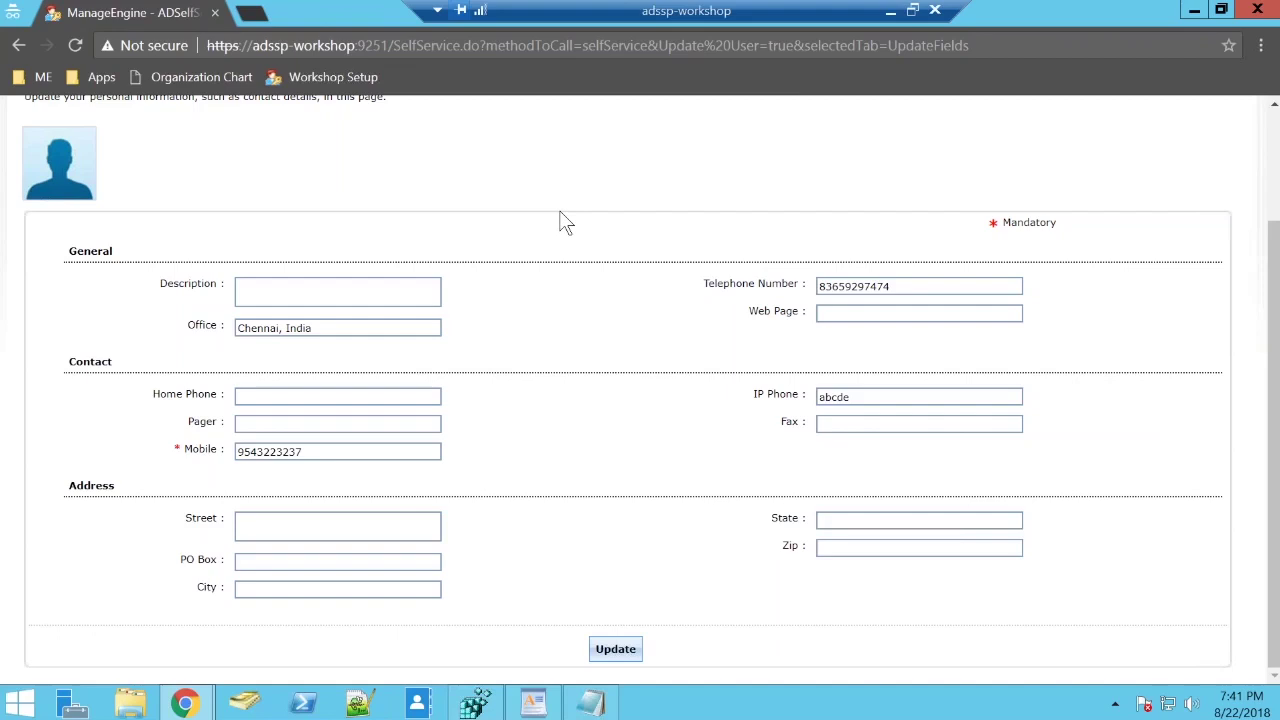
scroll(563, 222, "up", 2)
left_click(160, 170)
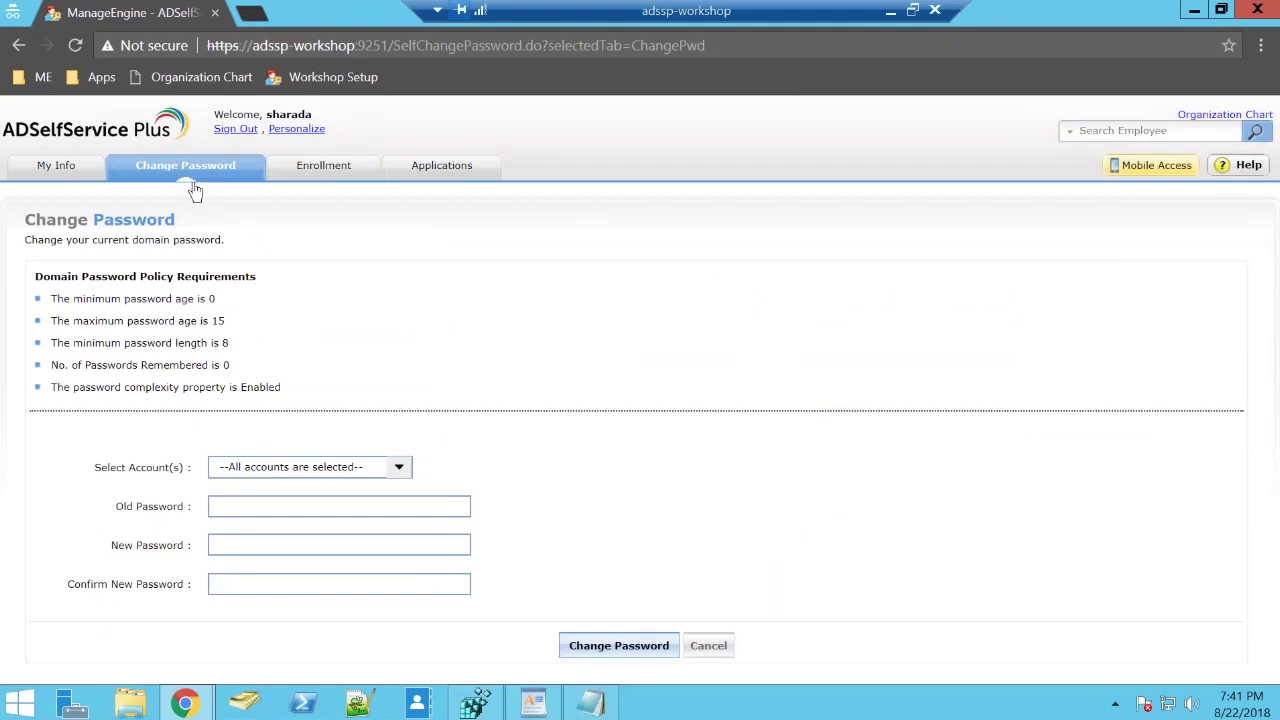
- Uncheck Office 365 Sync, enter old, new and confirmed passwords, and change the password
left_click(399, 470)
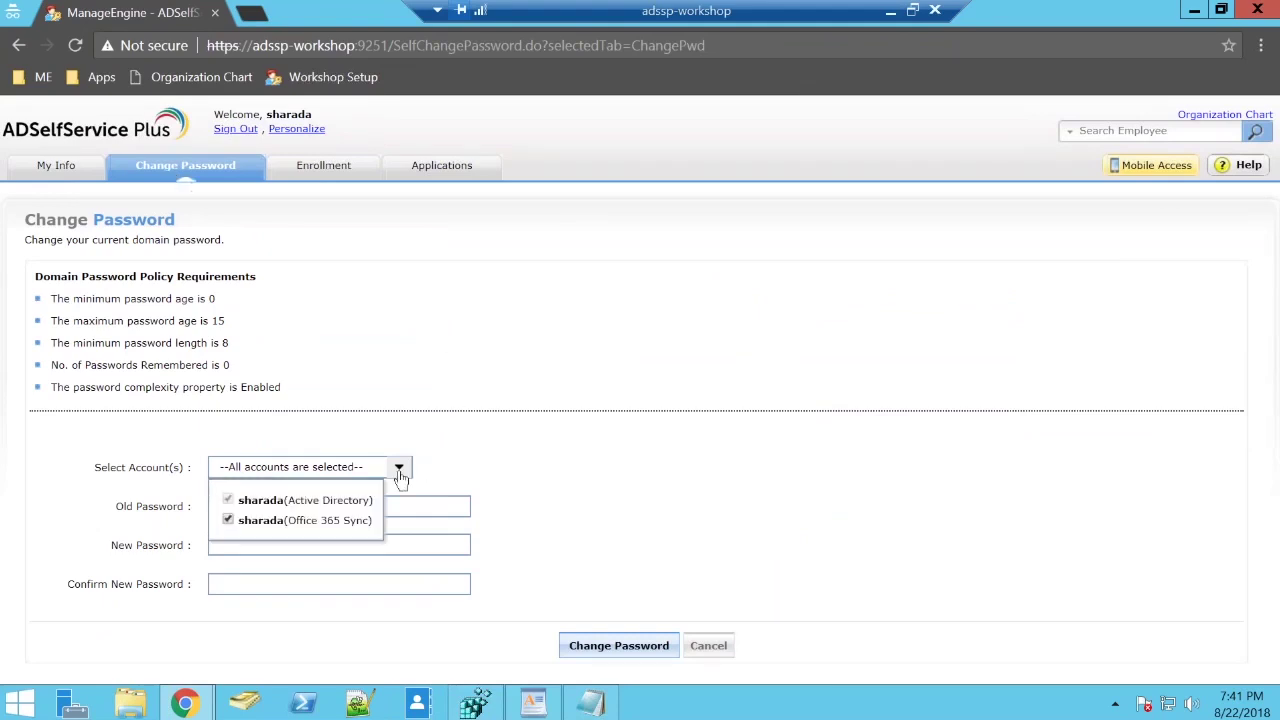
left_click(228, 520)
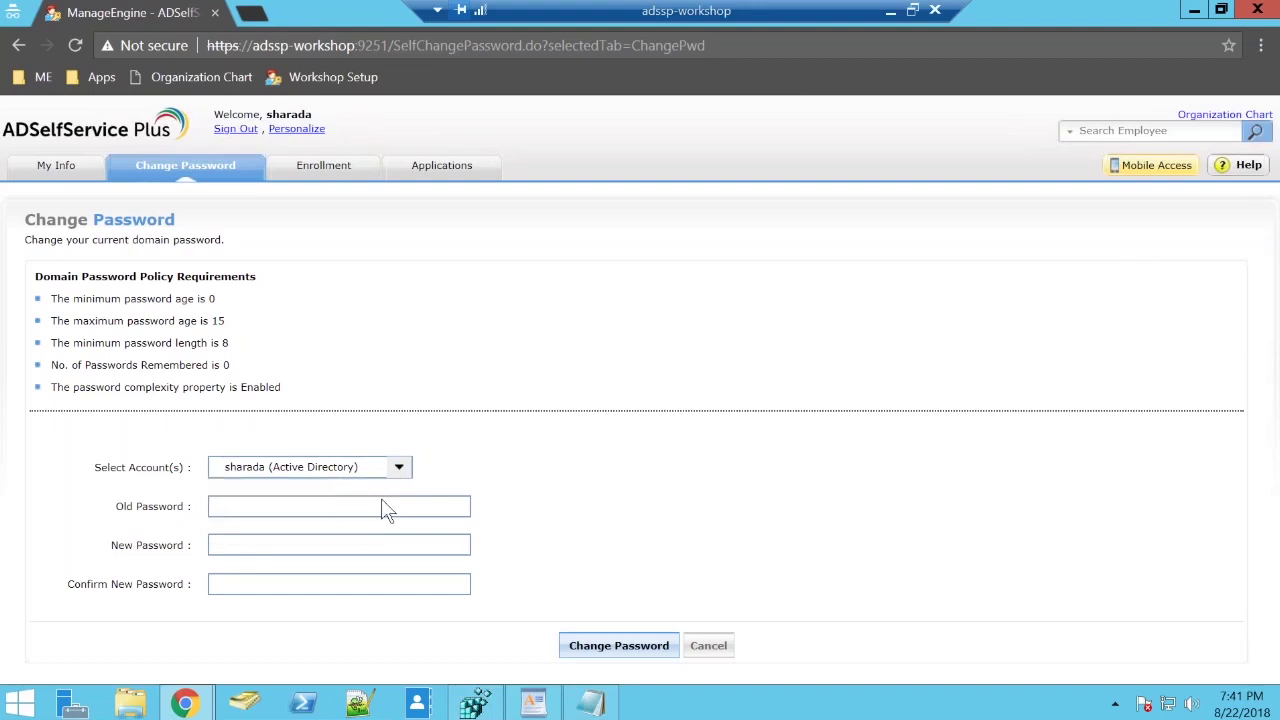
left_click(326, 508)
type("********")
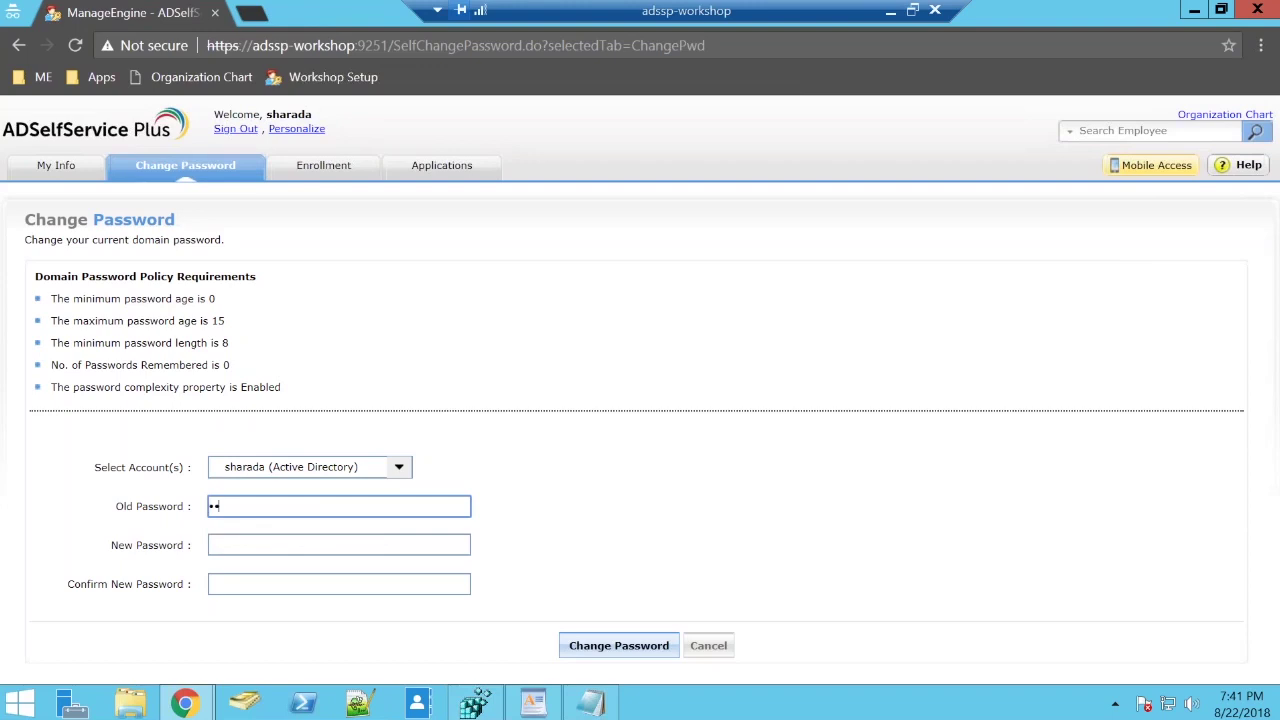
type("*")
key("Tab")
type("*********")
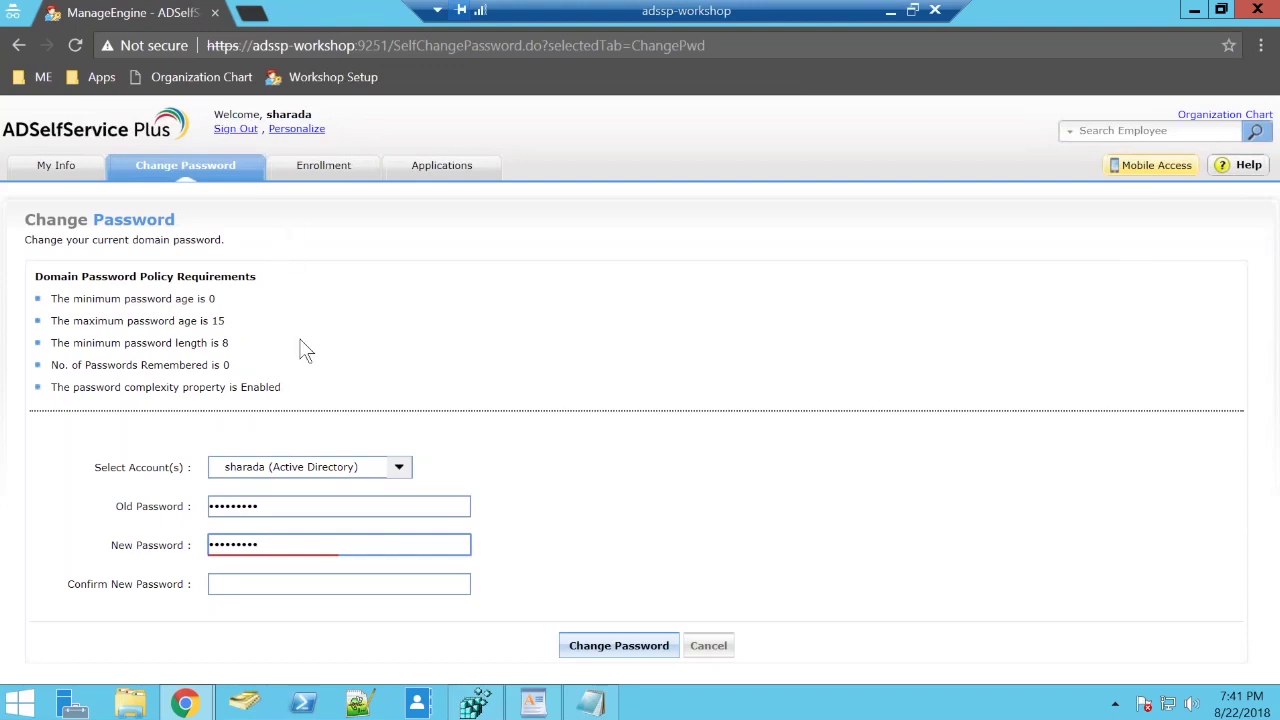
left_click(334, 581)
type("*********")
left_click(645, 646)
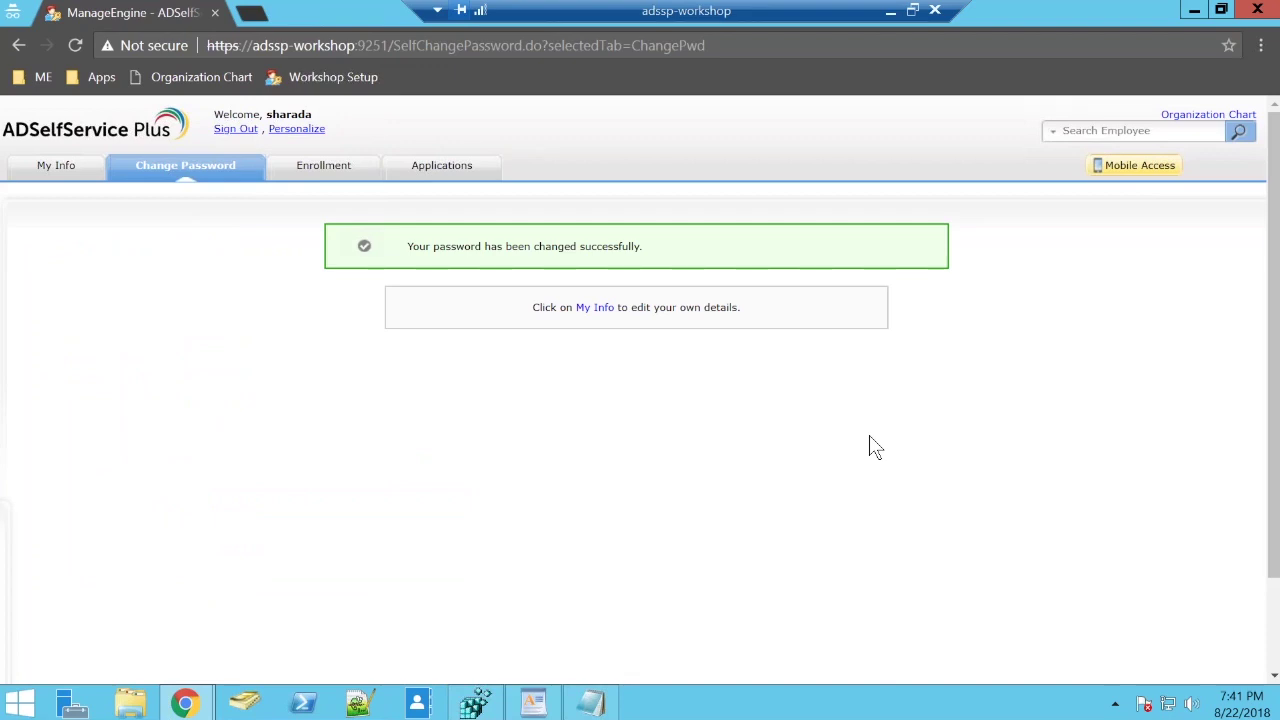
- Reopen Change Password, check the accounts dropdown, then view the Applications tab
left_click(206, 175)
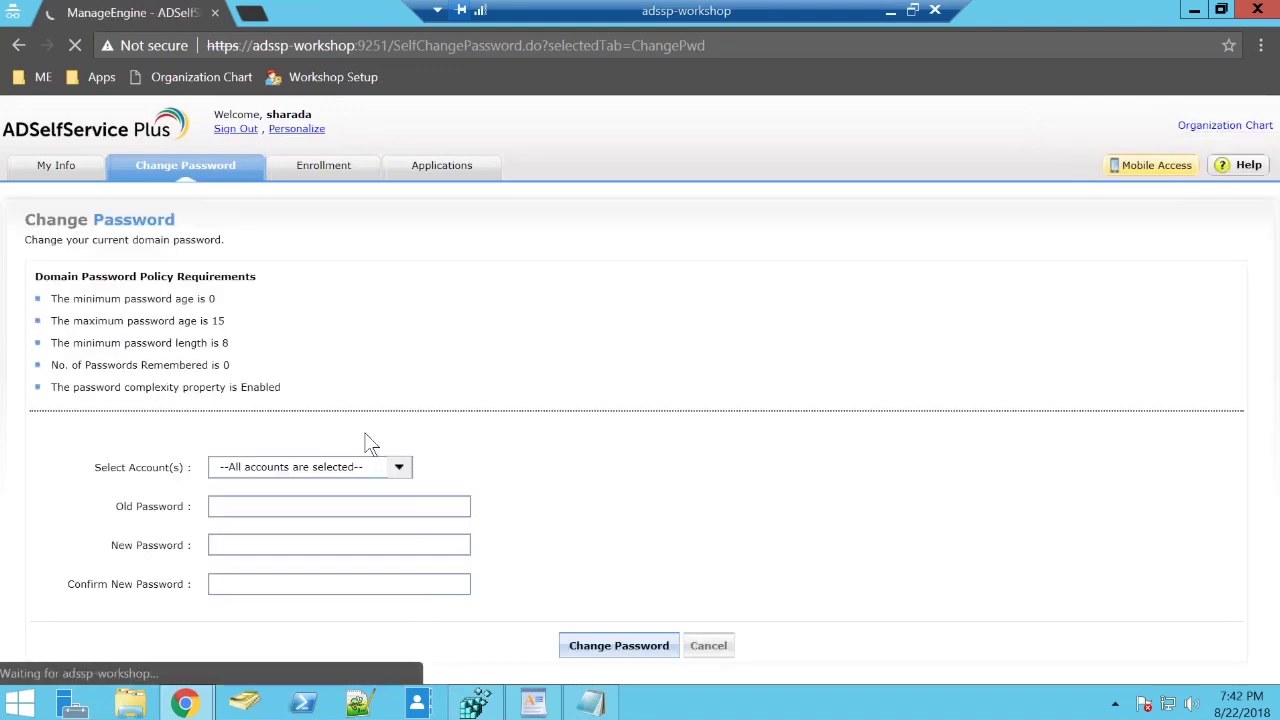
left_click(396, 468)
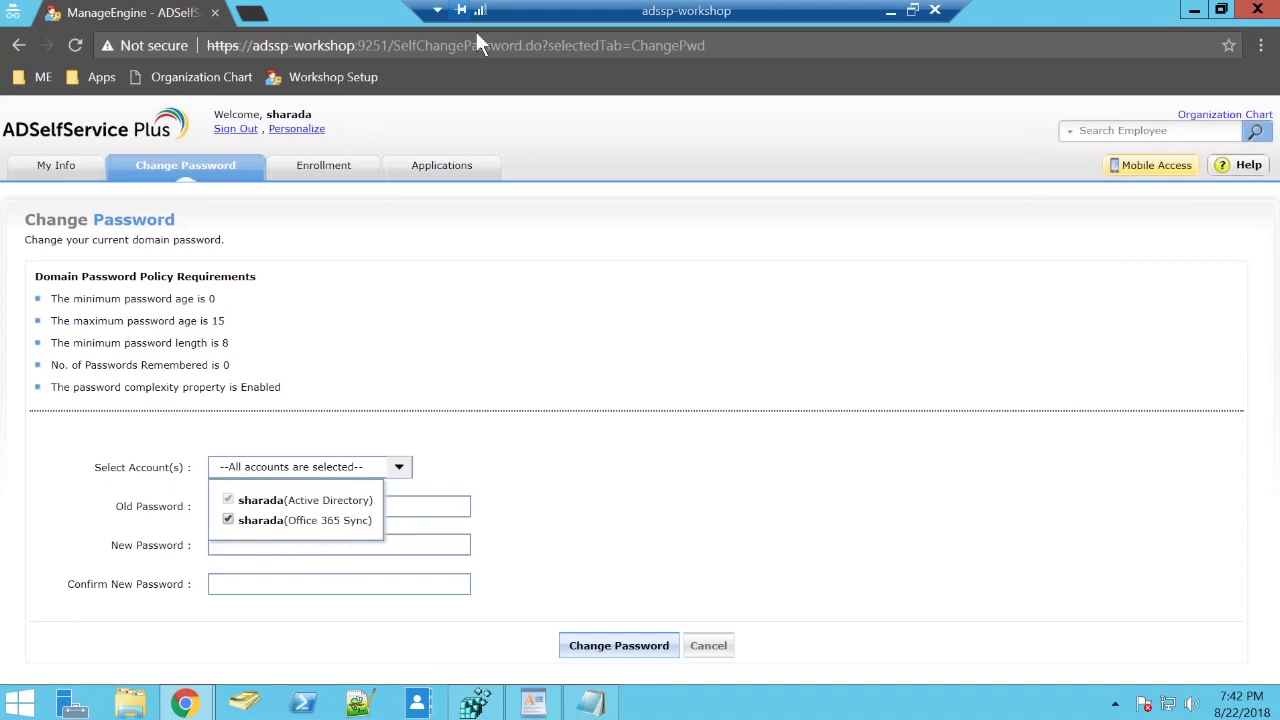
left_click(452, 172)
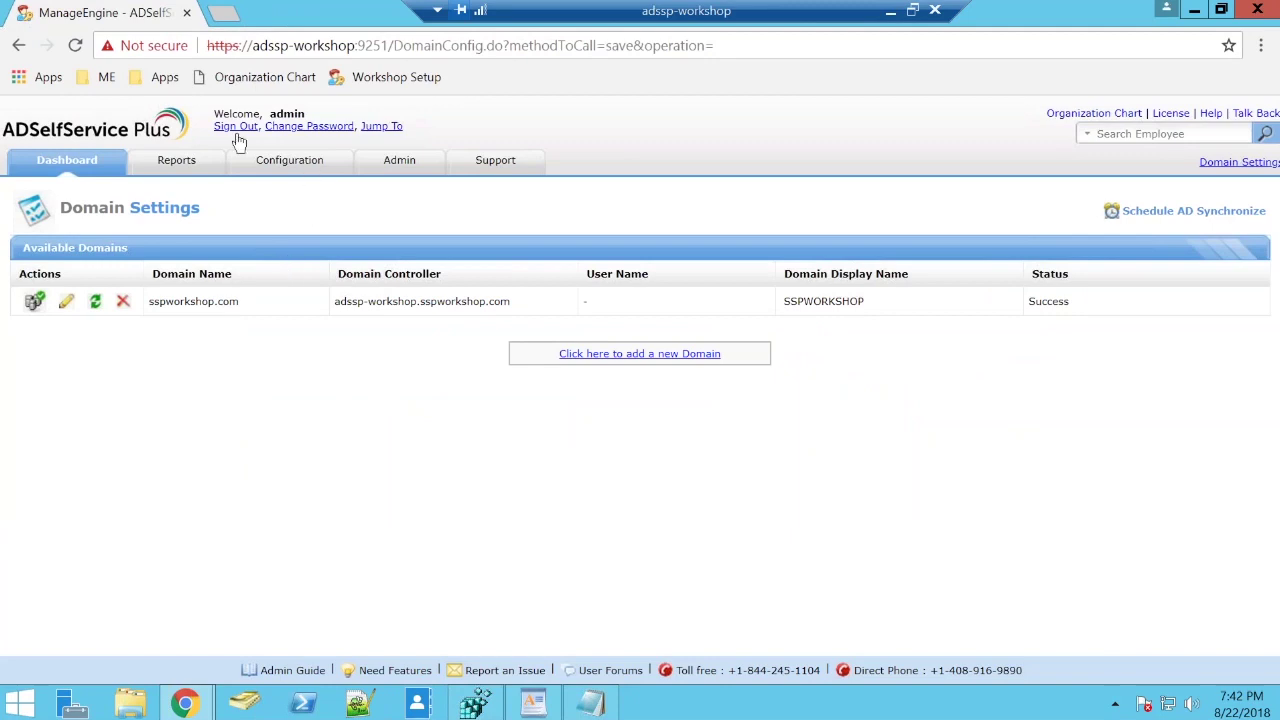
- In Policy Configuration, replace the existing policy name with 'admin'
left_click(298, 173)
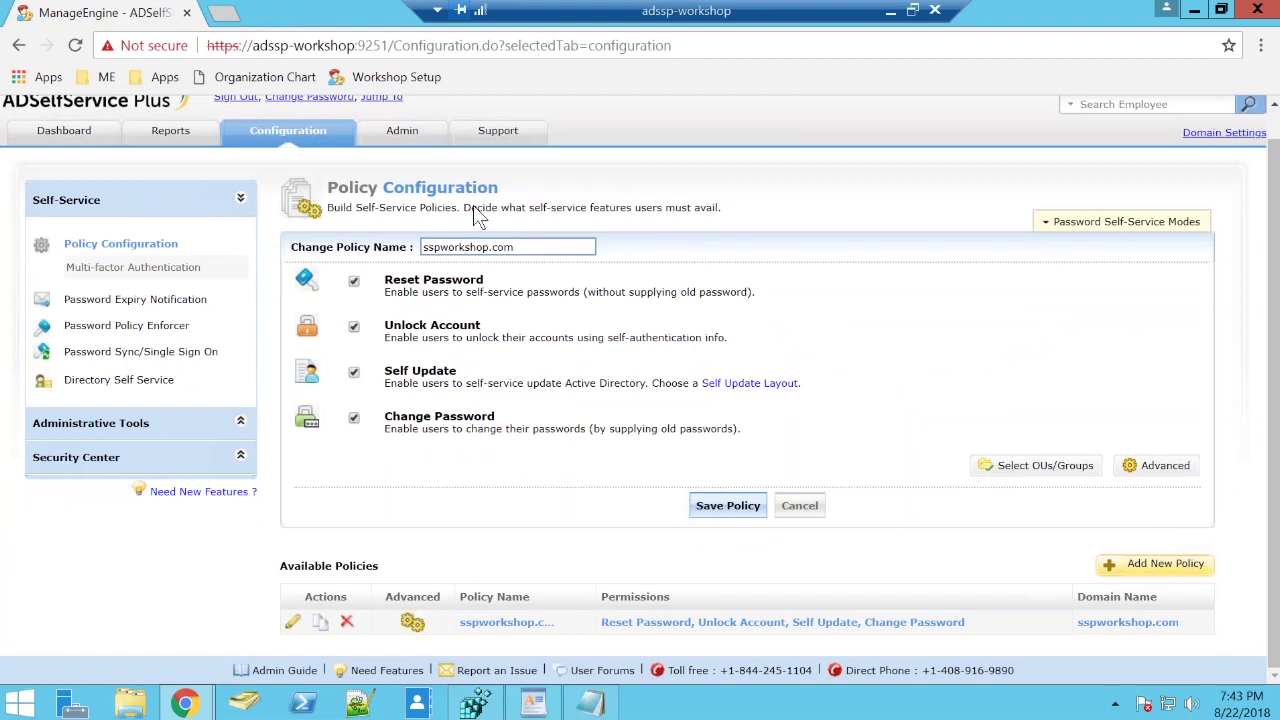
left_click(534, 246)
key("ctrl+a")
type("admin")
key("Left")
key("Left")
key("Left")
- Capitalise the name to 'Admin', restrict it to the Admin OU only, and save the policy
key("BackSpace")
type("A")
left_click(1050, 466)
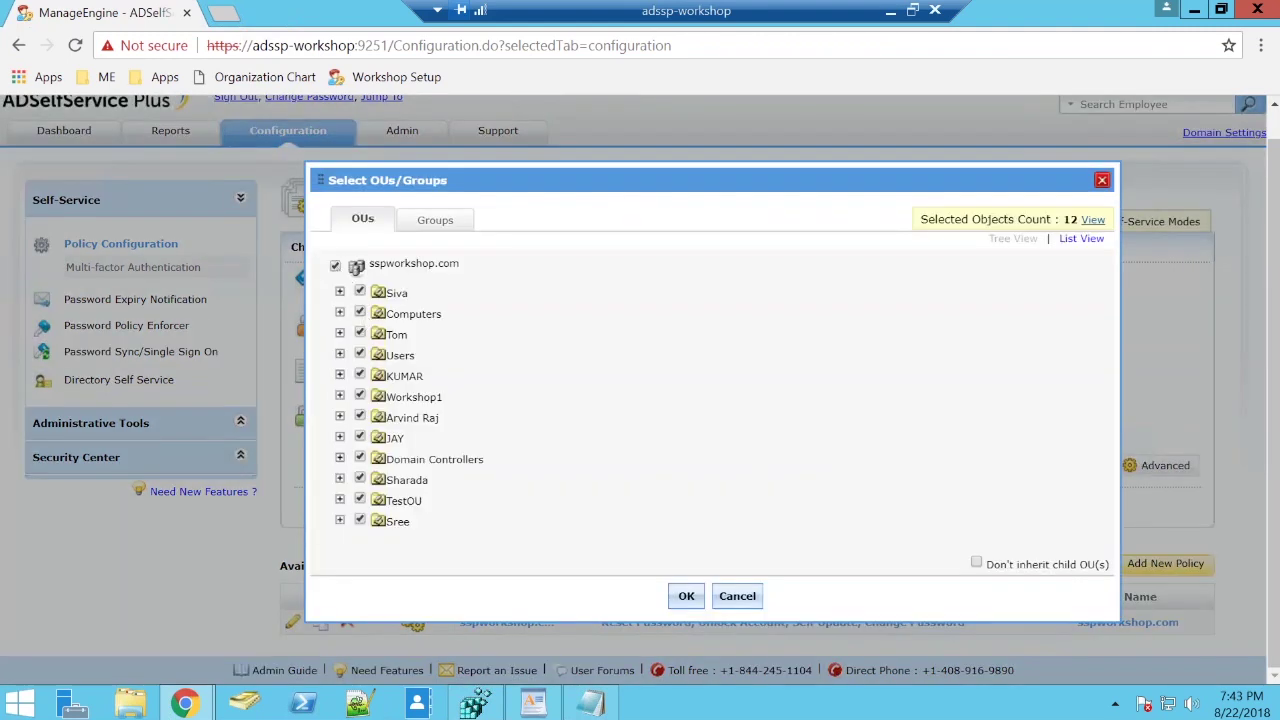
left_click(335, 265)
left_click(340, 479)
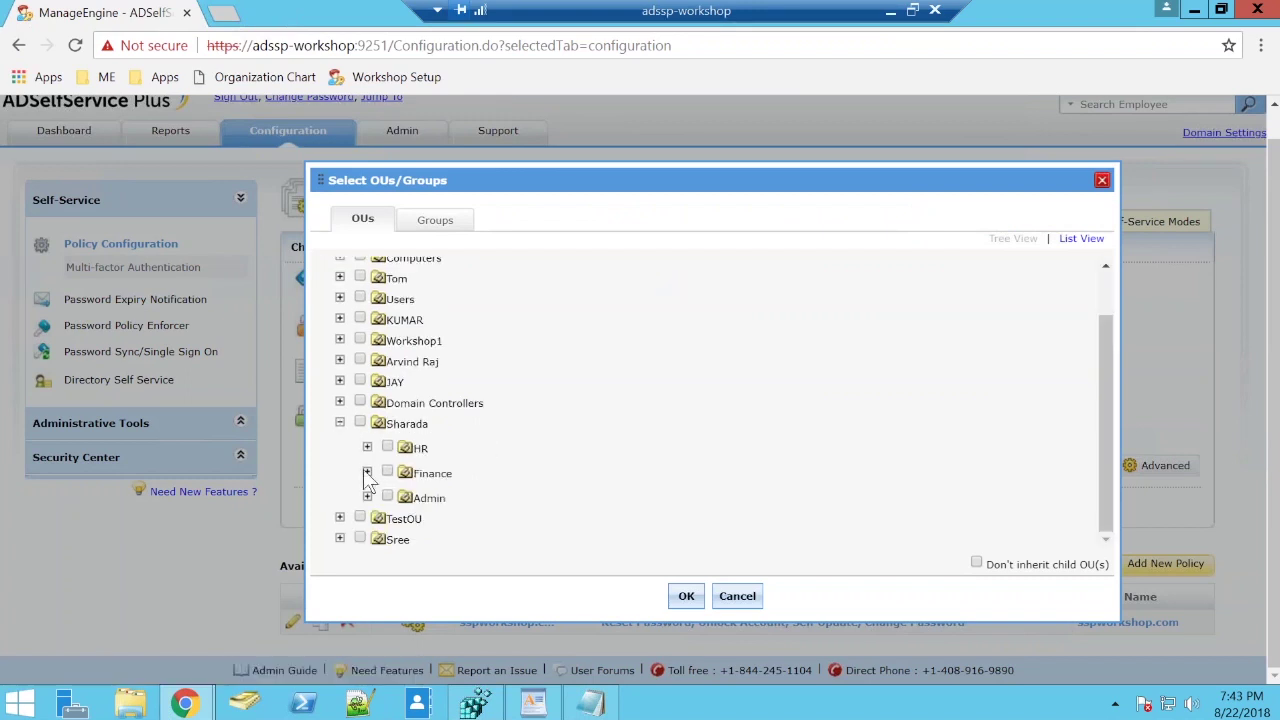
left_click(389, 497)
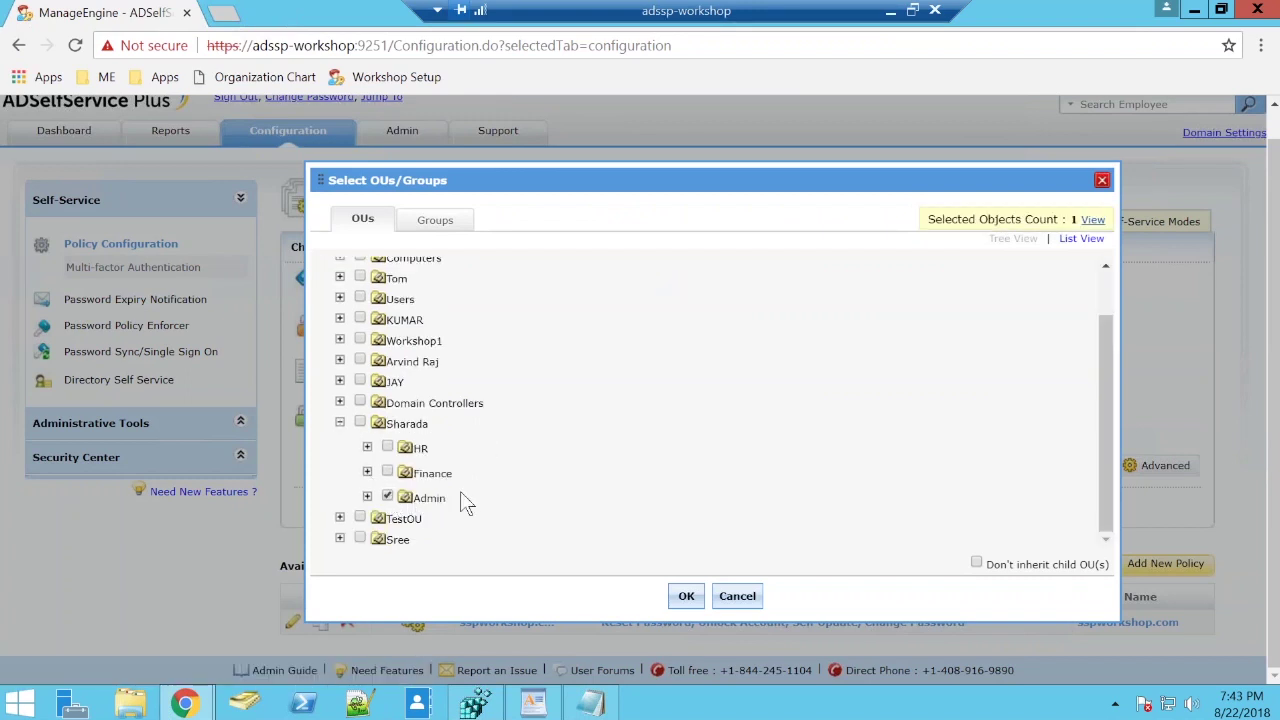
left_click(690, 598)
left_click(727, 505)
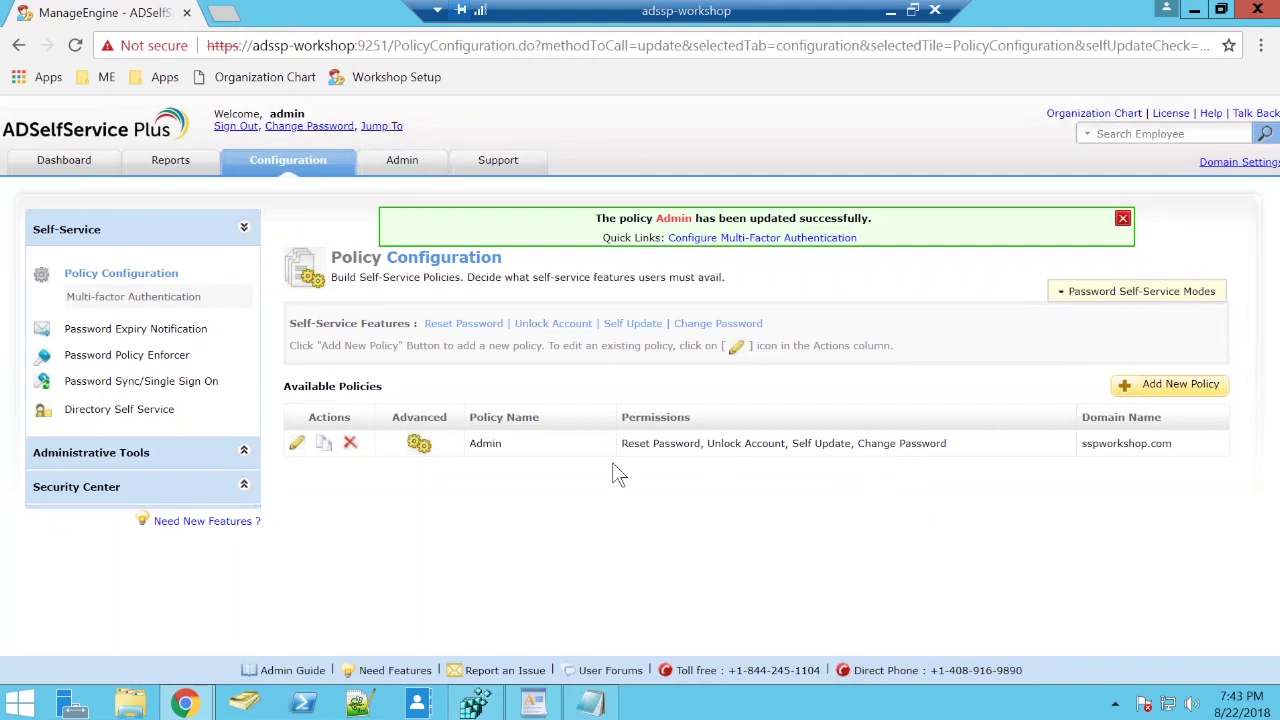
left_click(1123, 220)
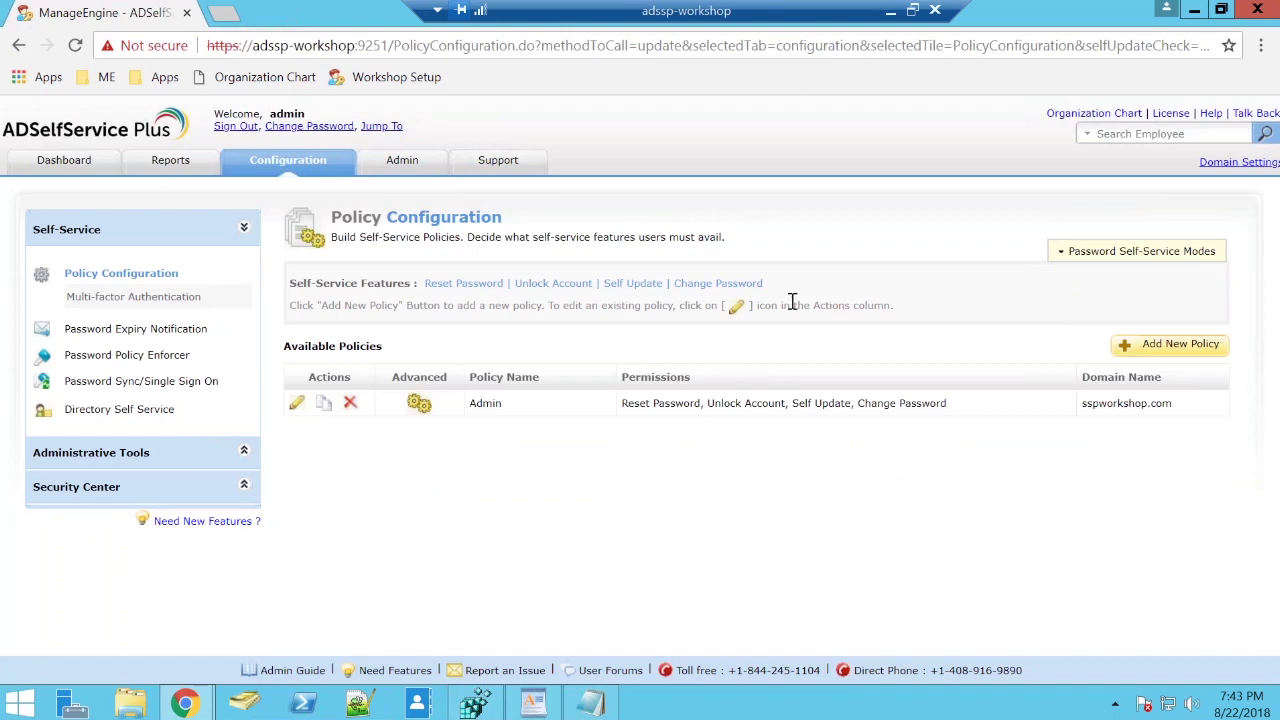
- Create a new policy named Finance allowing password reset, account unlock and password change
left_click(1222, 345)
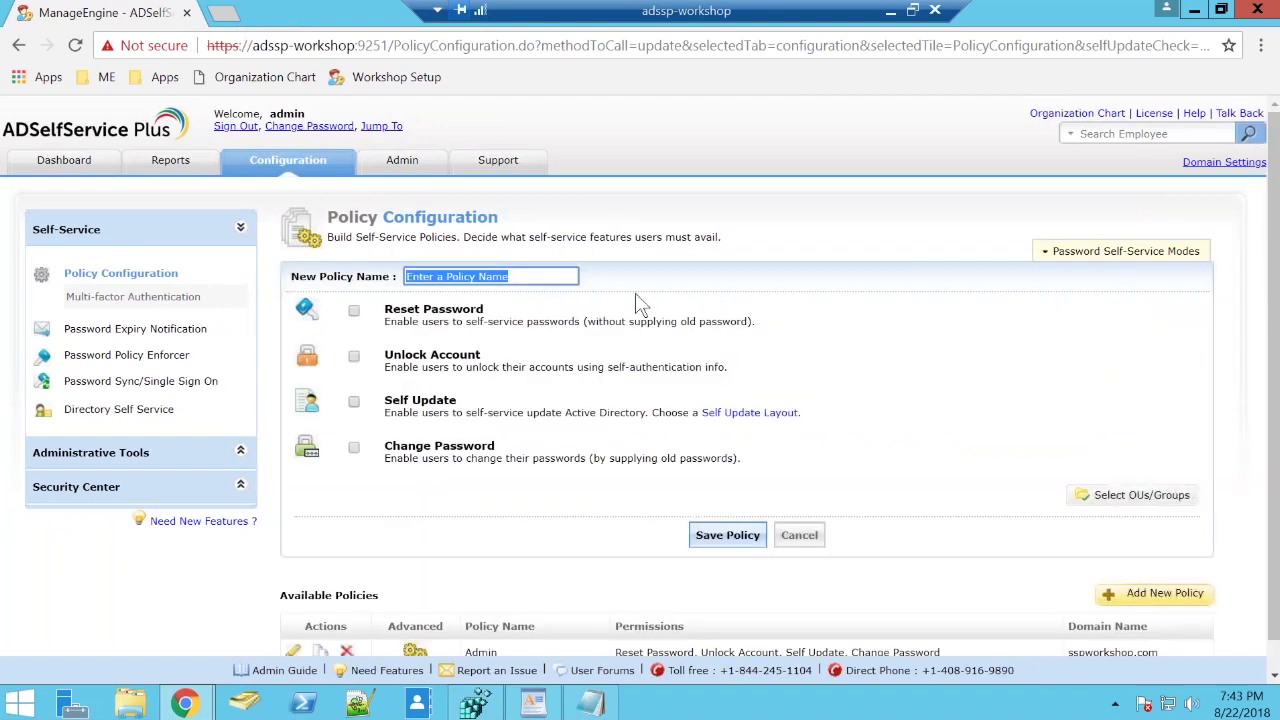
type("Finance")
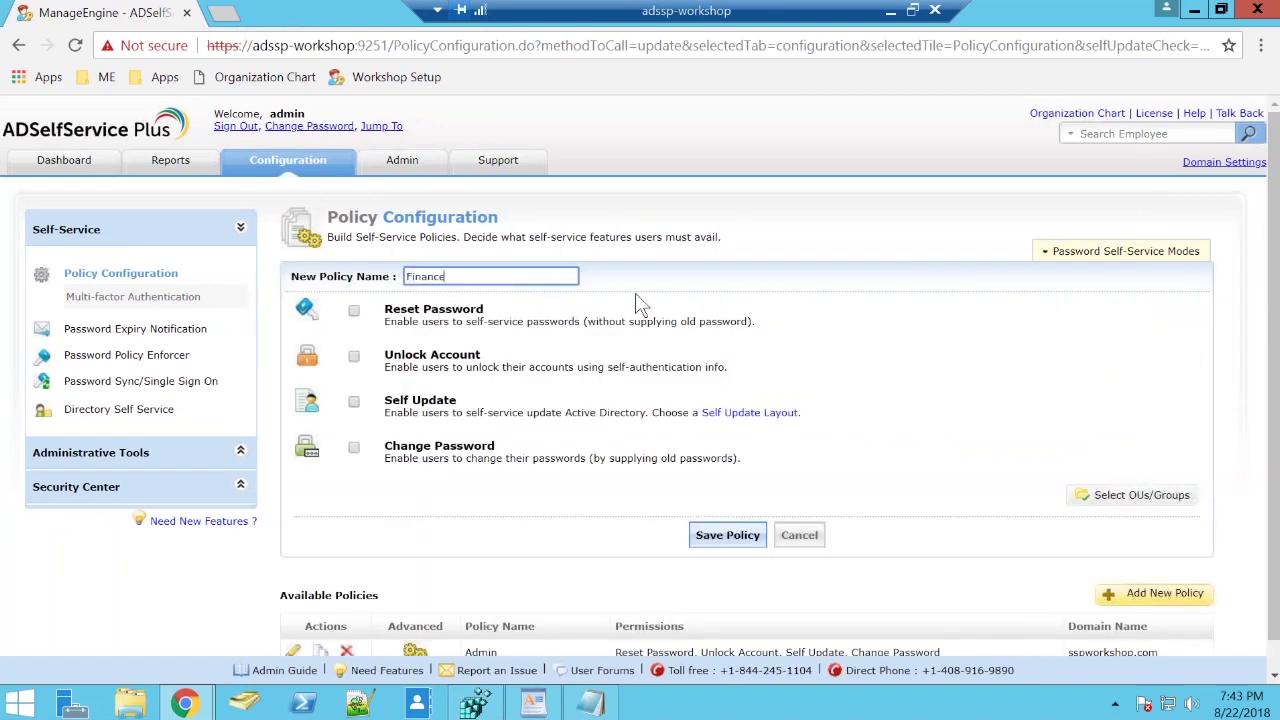
left_click(354, 311)
left_click(353, 357)
left_click(354, 449)
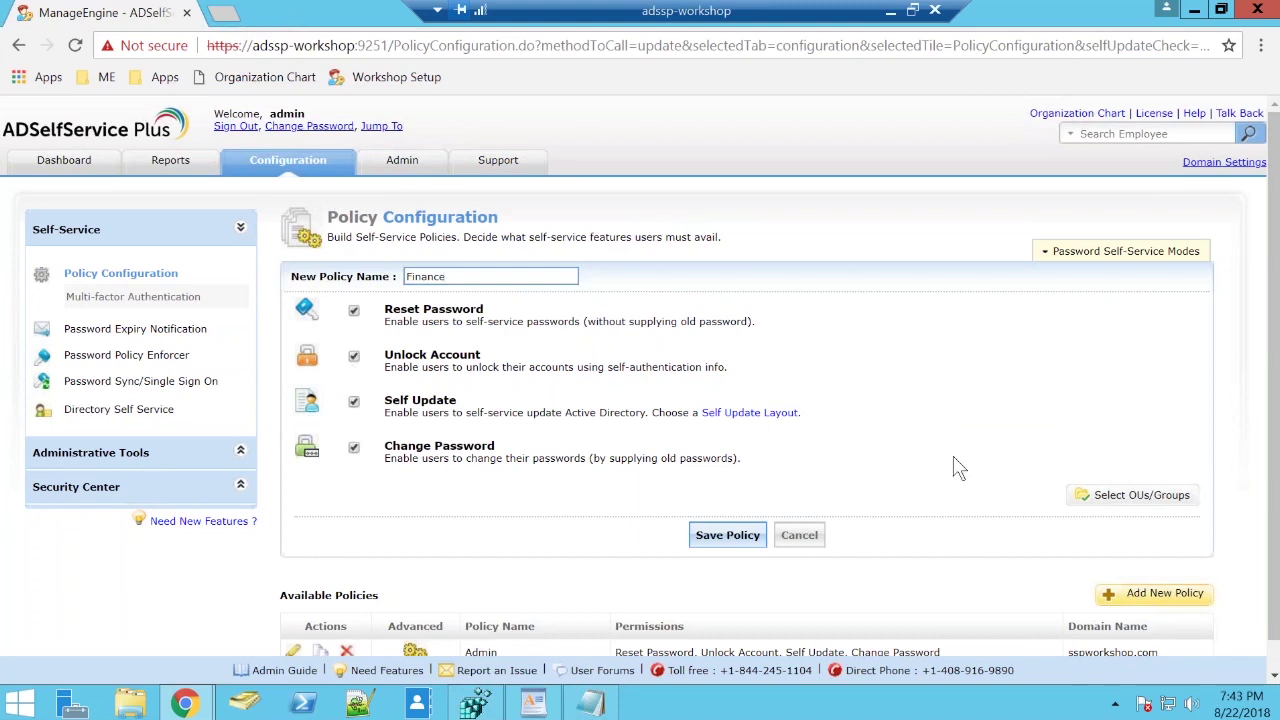
- Assign the Finance OU under Sharada to the policy and save it
left_click(1098, 500)
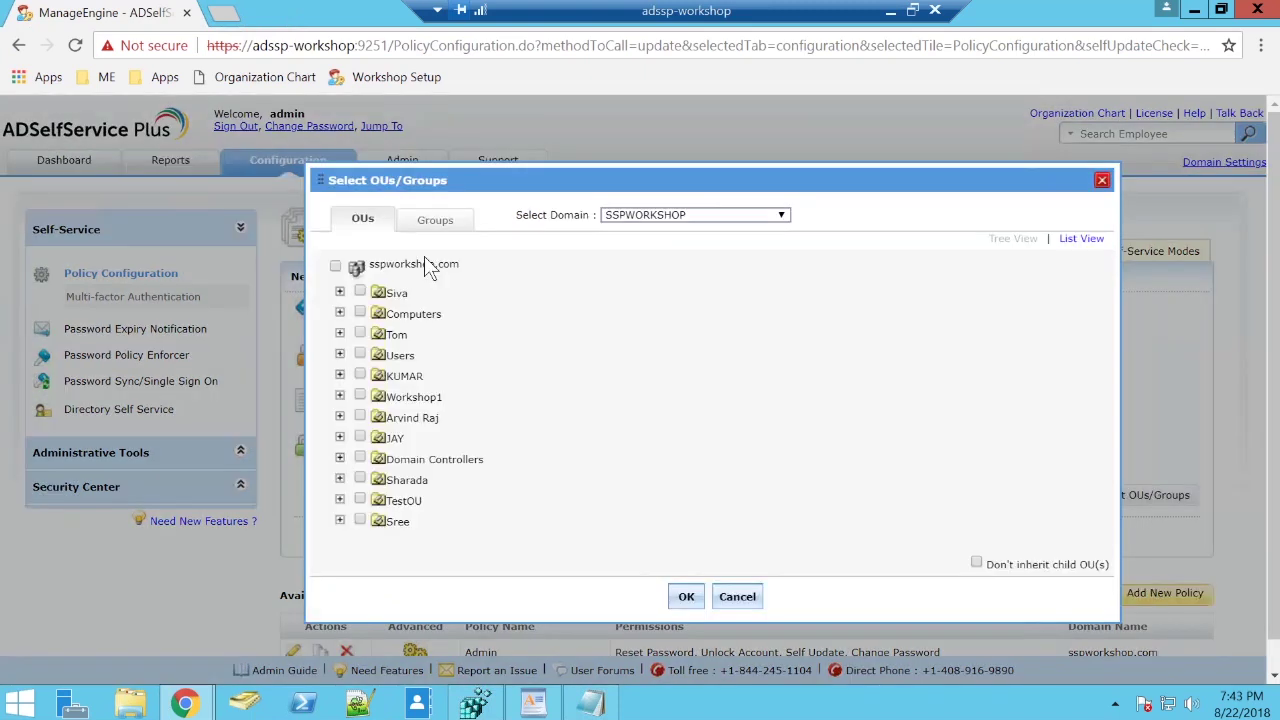
left_click(340, 480)
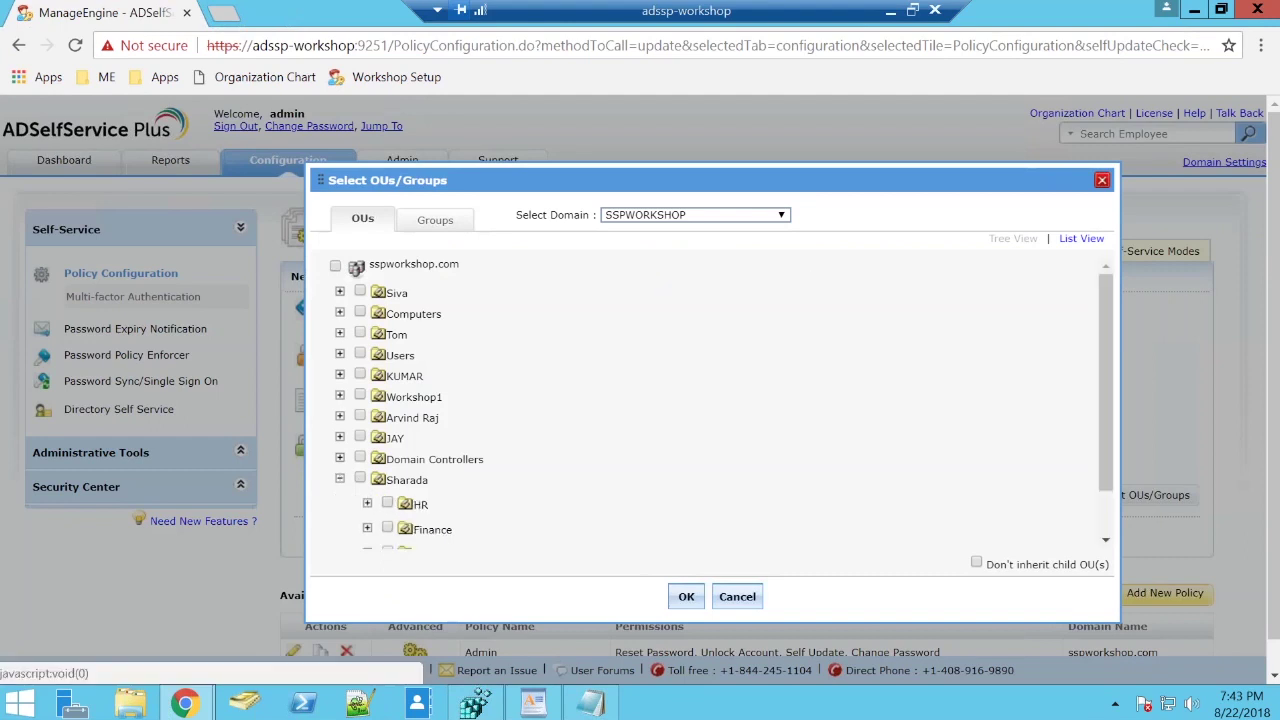
scroll(420, 440, "down", 1)
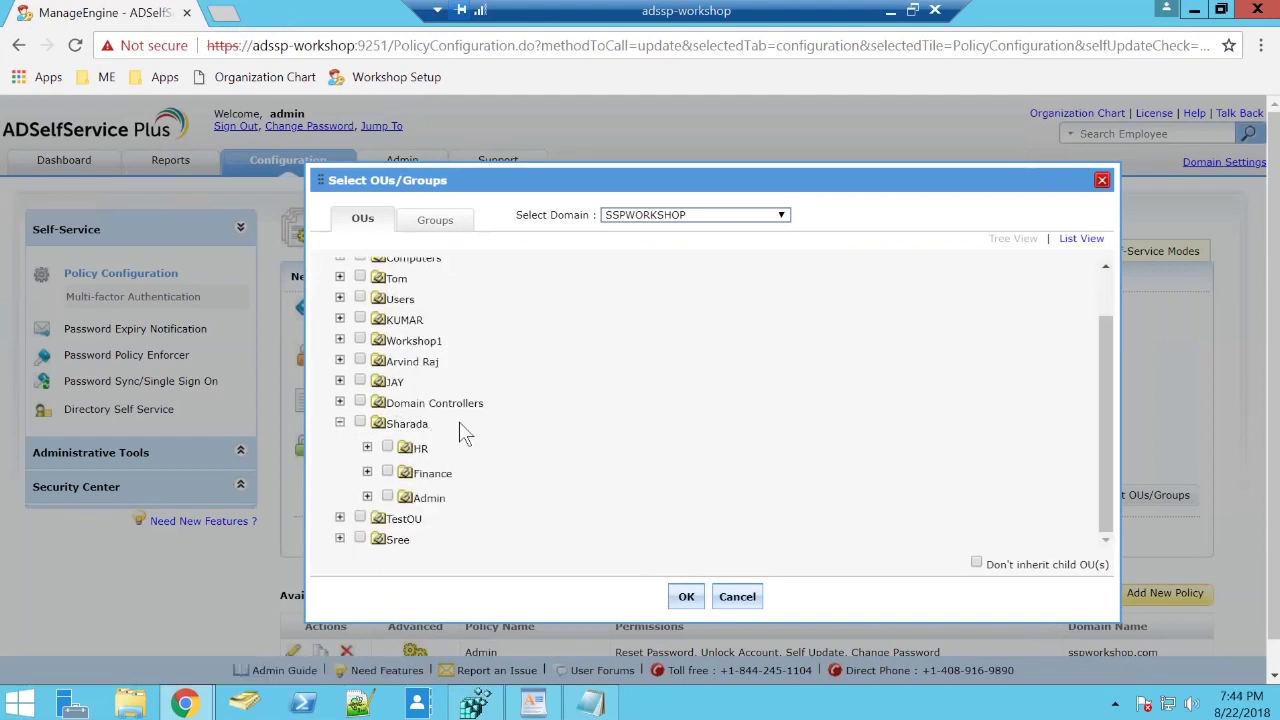
left_click(387, 471)
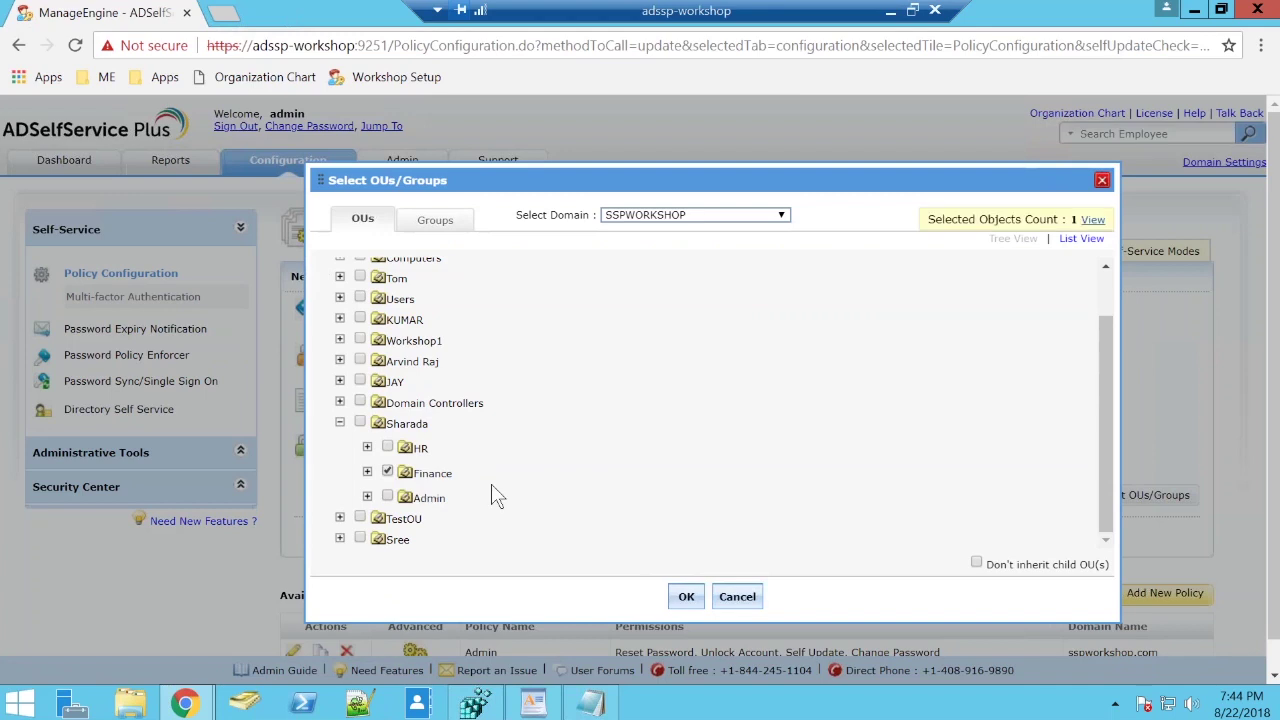
left_click(692, 598)
left_click(682, 532)
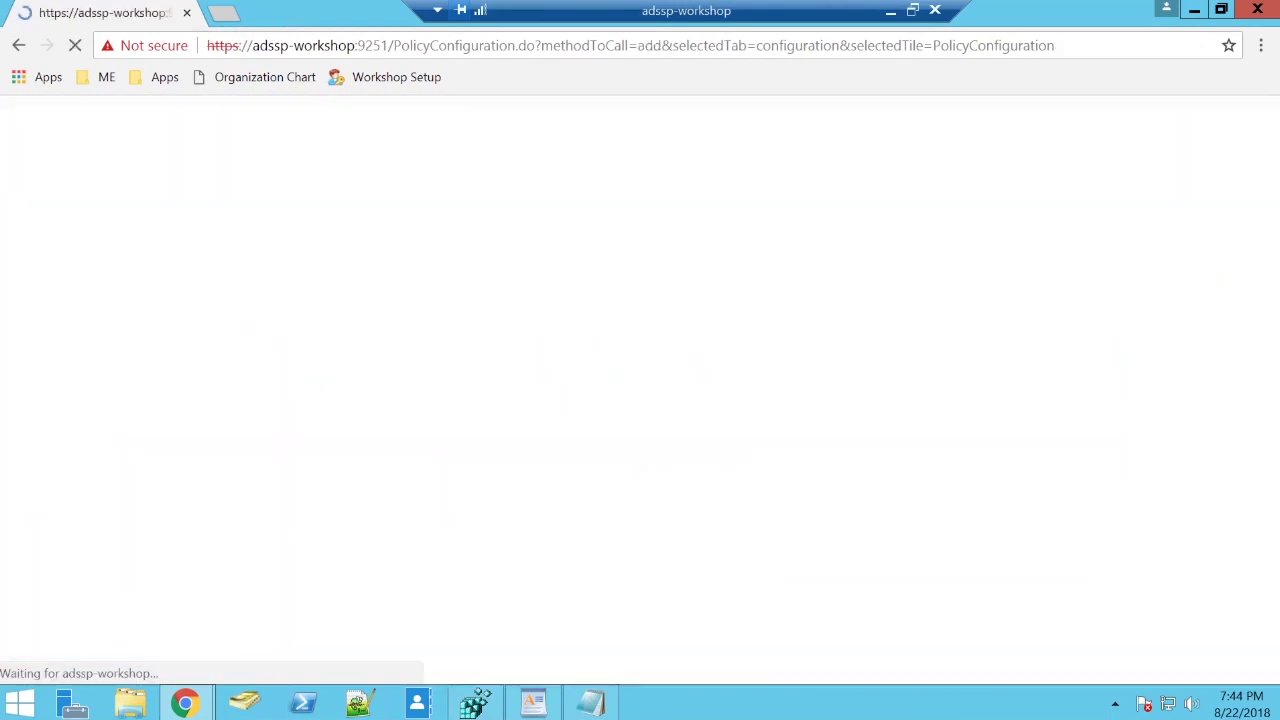
- Create a new policy named HR allowing password reset, account unlock and password change
left_click(1115, 380)
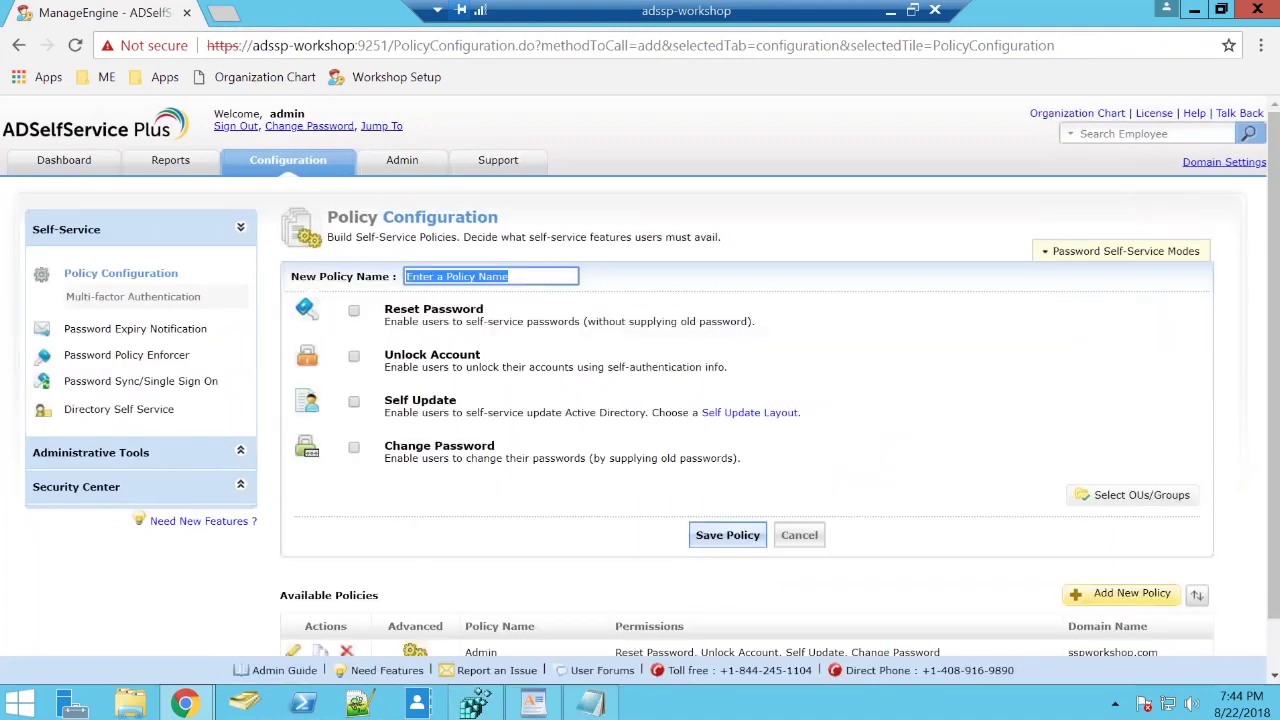
type("Adam")
key("BackSpace")
key("BackSpace")
key("BackSpace")
key("BackSpace")
type("HR")
left_click(368, 366)
left_click(355, 360)
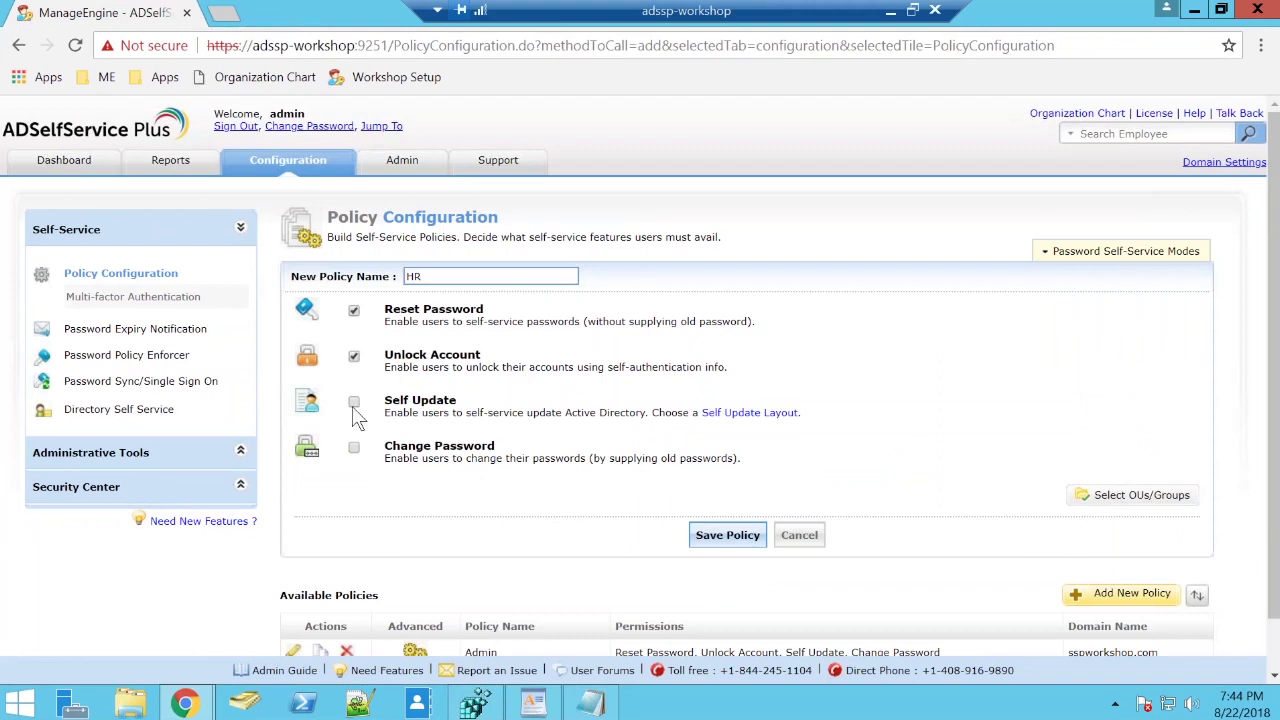
left_click(353, 448)
- Apply the HR policy to the HR OU, save it and dismiss the confirmation
left_click(1141, 495)
left_click(339, 480)
left_click(388, 504)
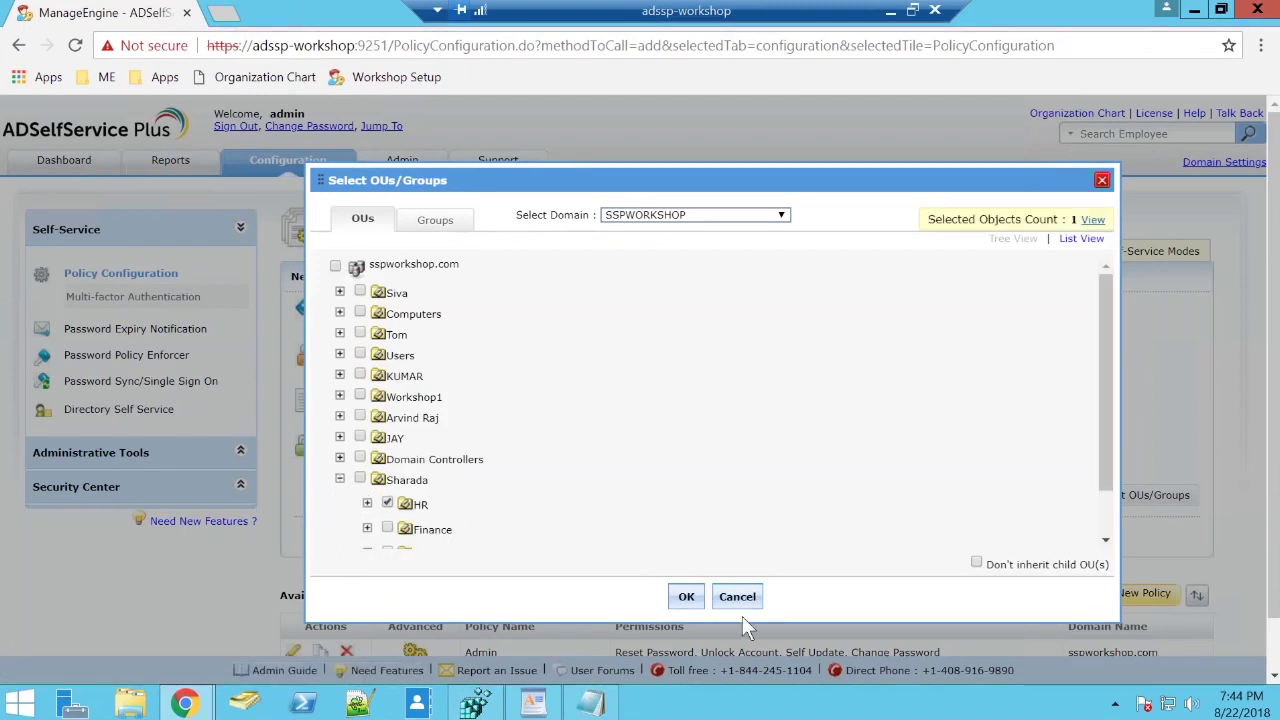
left_click(690, 597)
scroll(760, 495, "down", 1)
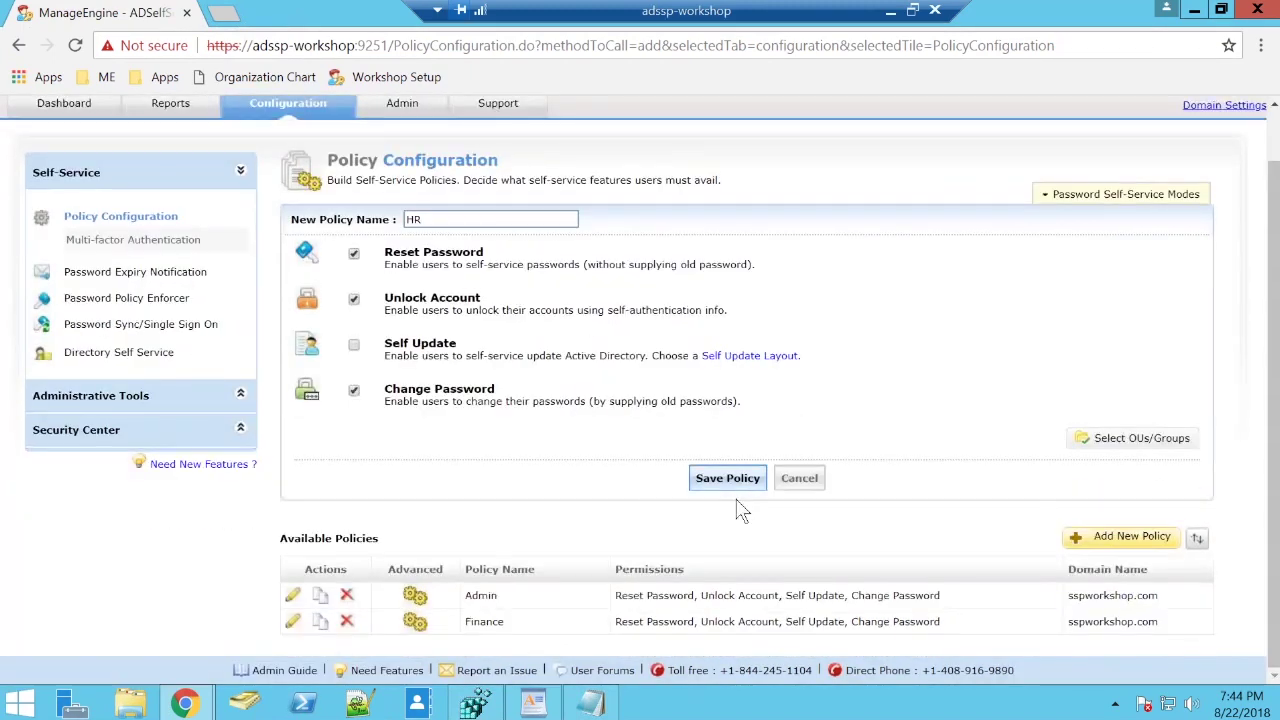
left_click(738, 479)
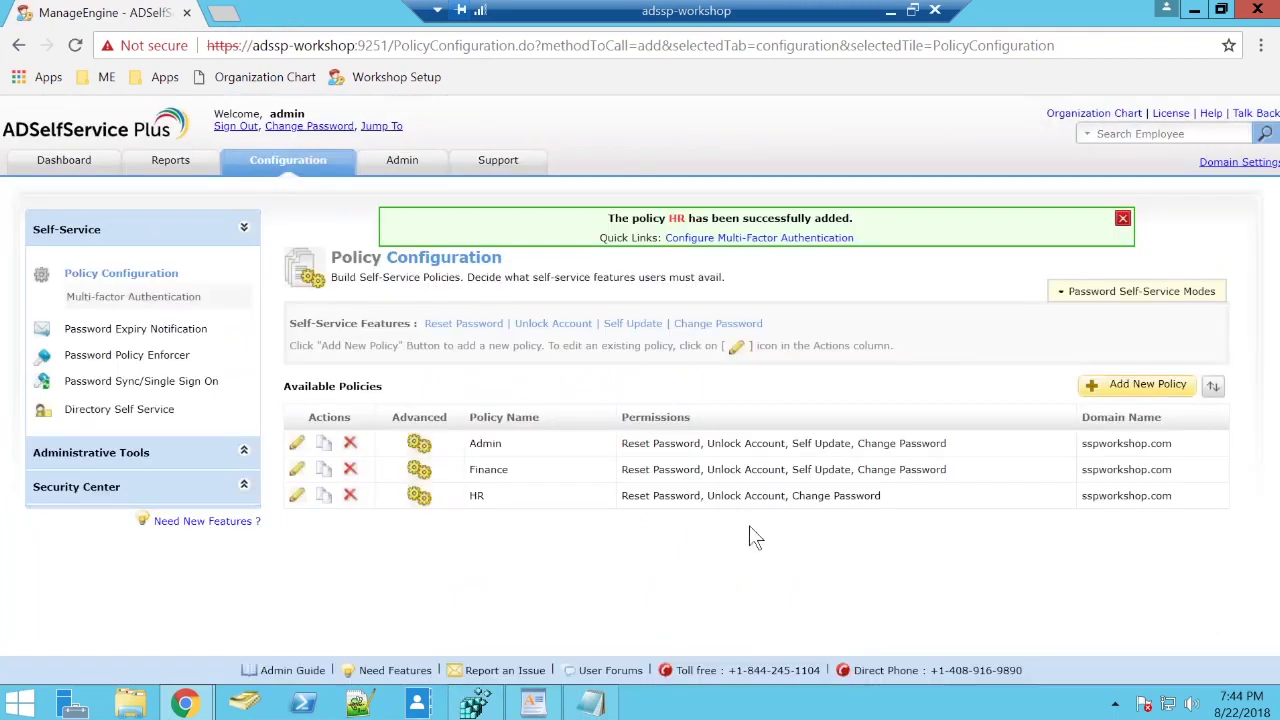
left_click(1124, 220)
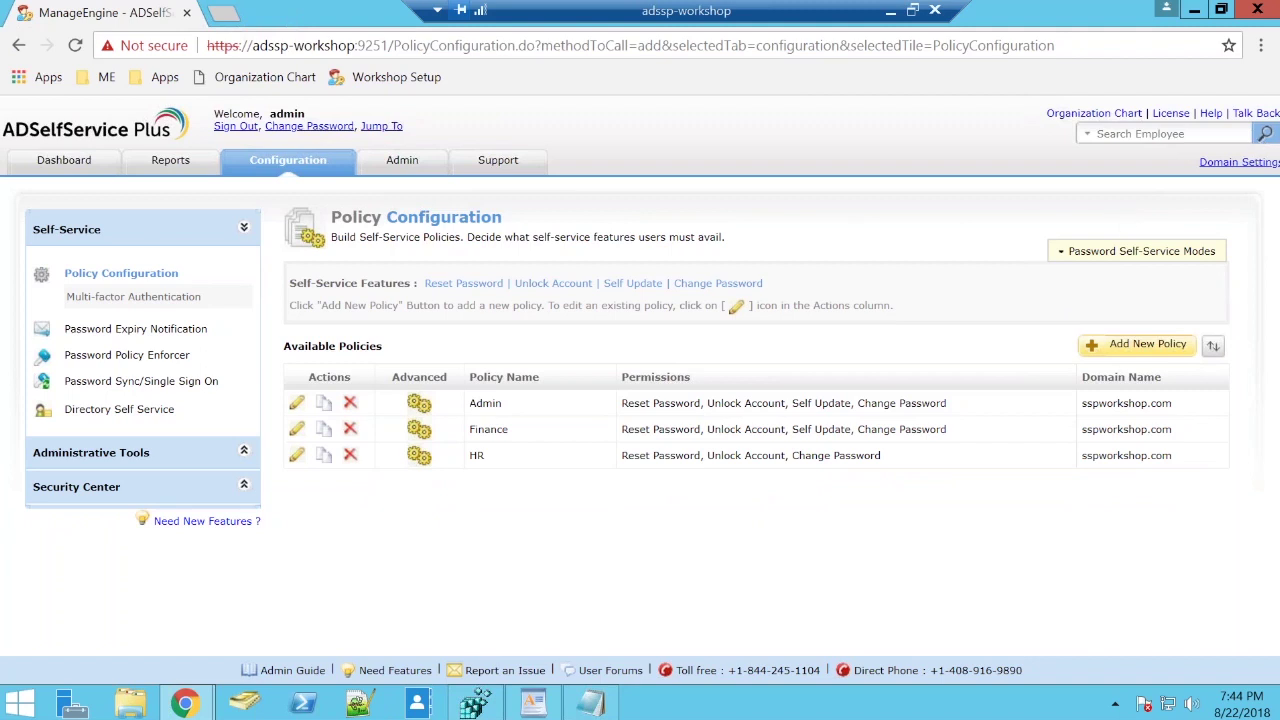
left_click(250, 705)
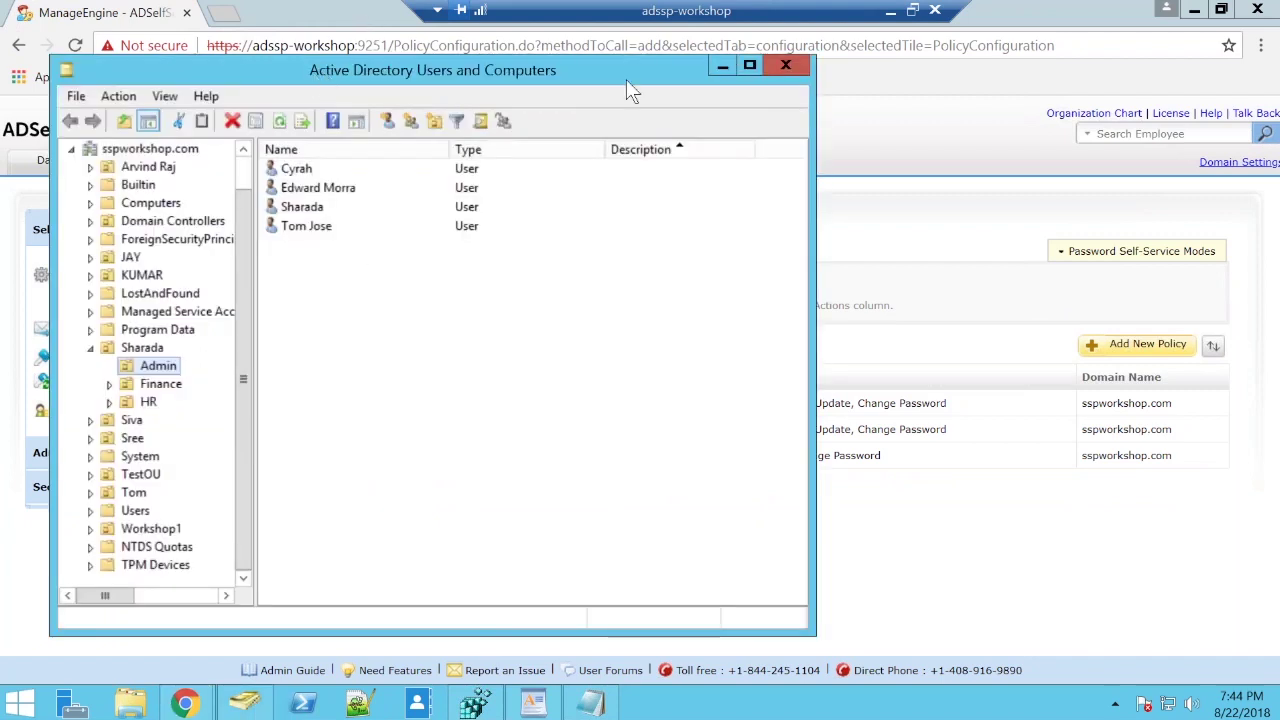
left_click(140, 348)
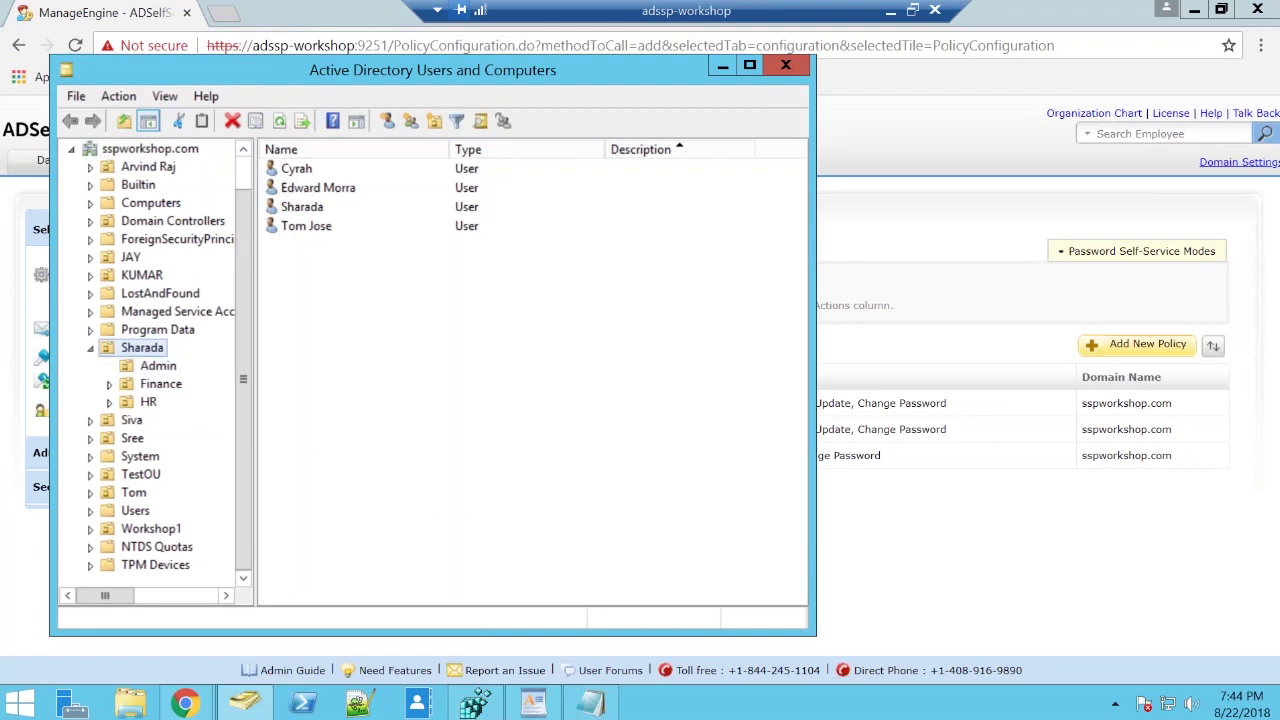
left_click(163, 367)
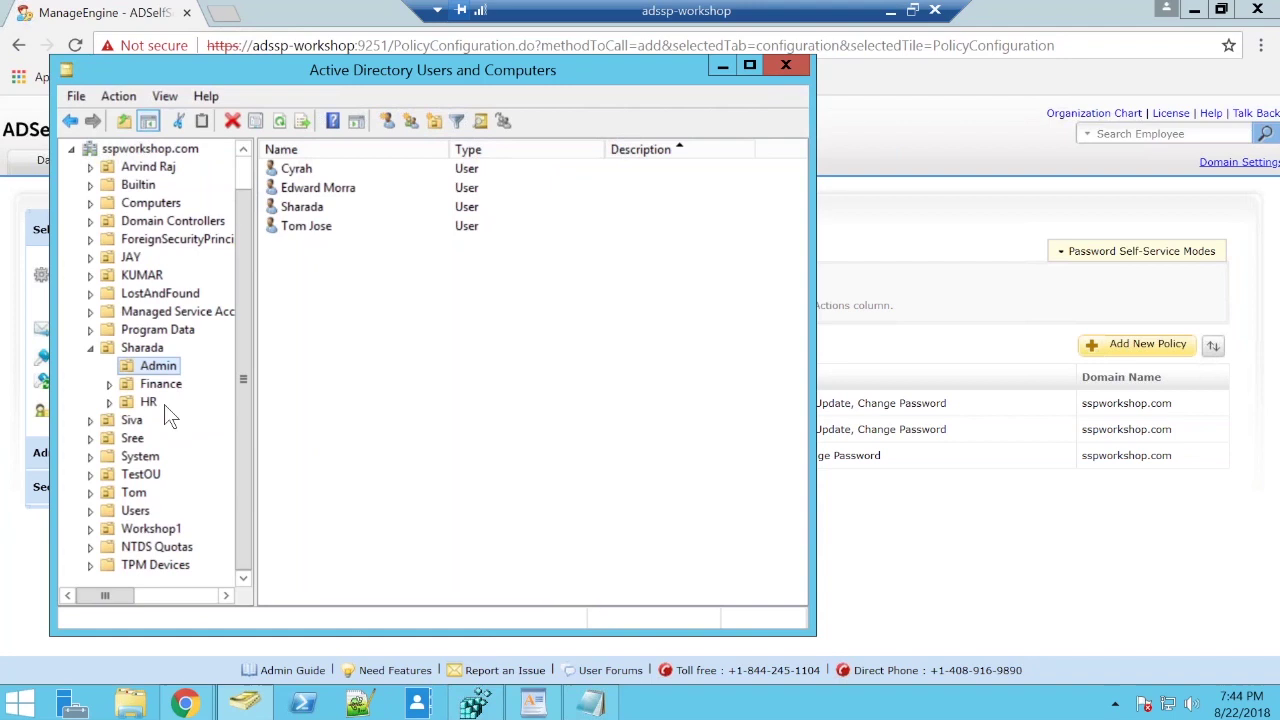
left_click(165, 385)
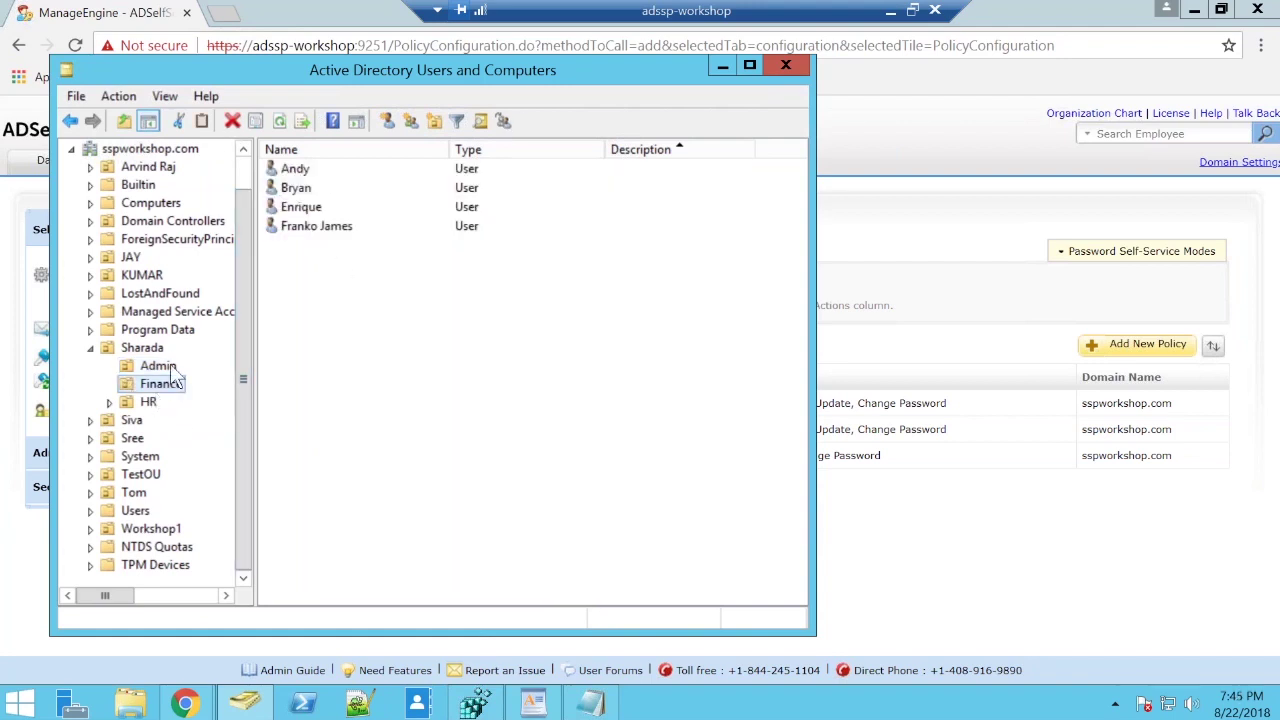
left_click(163, 368)
left_click(150, 403)
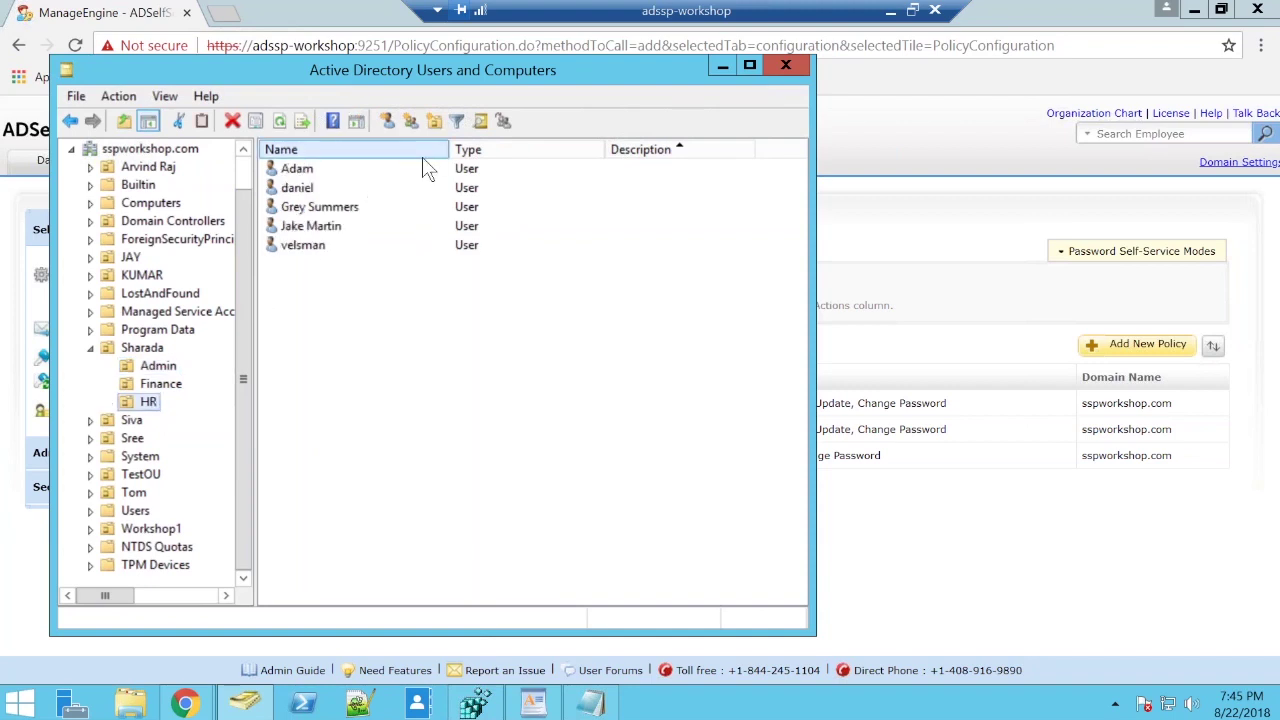
left_click(722, 67)
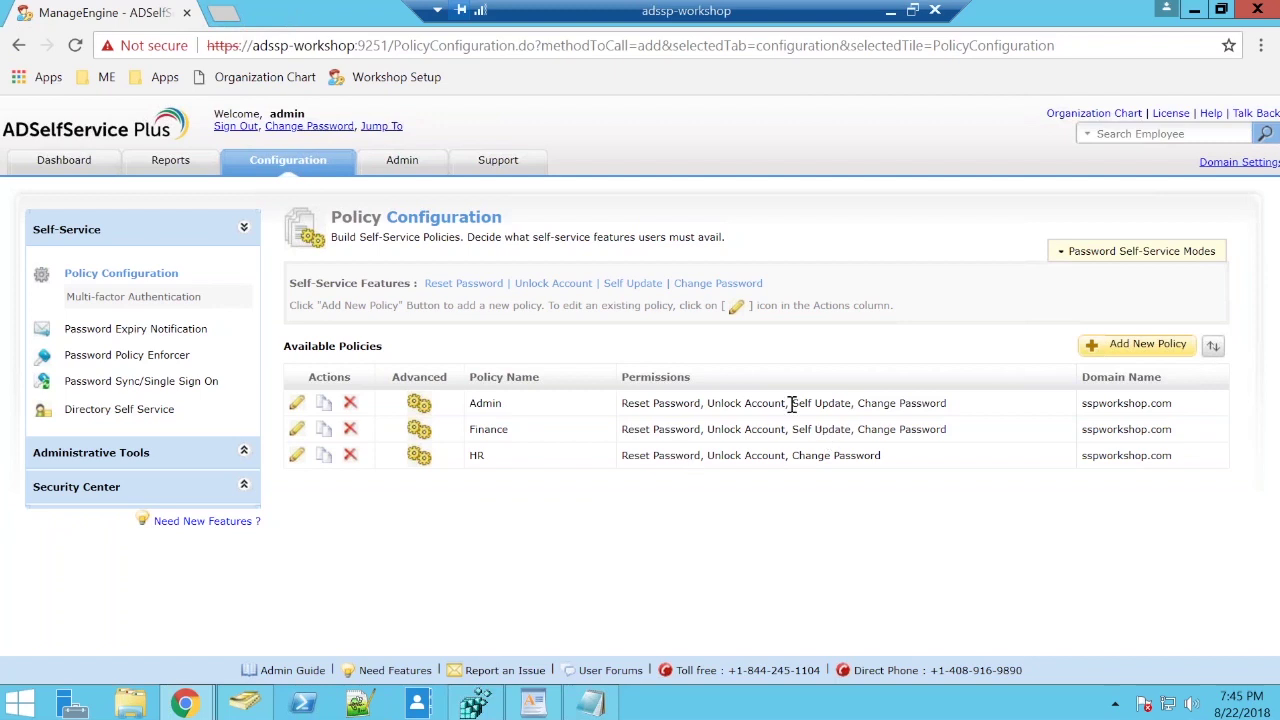
left_click_drag(790, 403, 953, 403)
left_click(918, 517)
- Open Multi-factor Authentication settings and switch the selected policy to HR
left_click(92, 300)
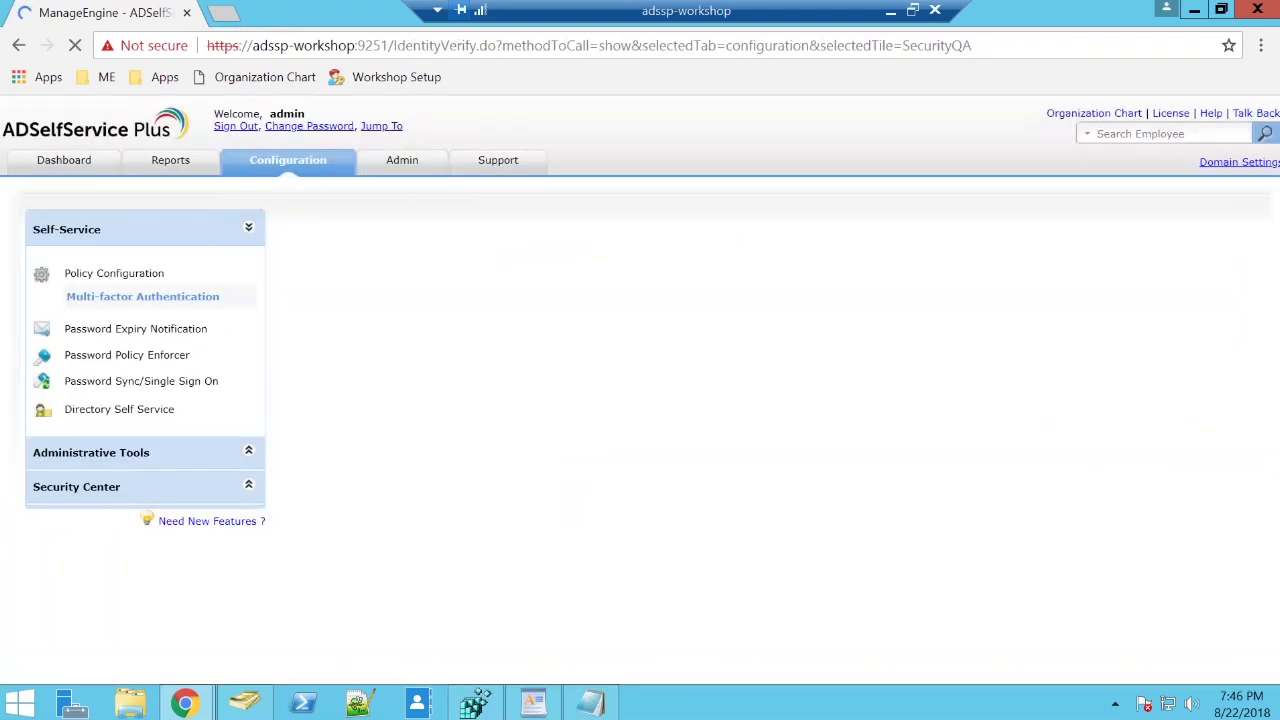
left_click(477, 294)
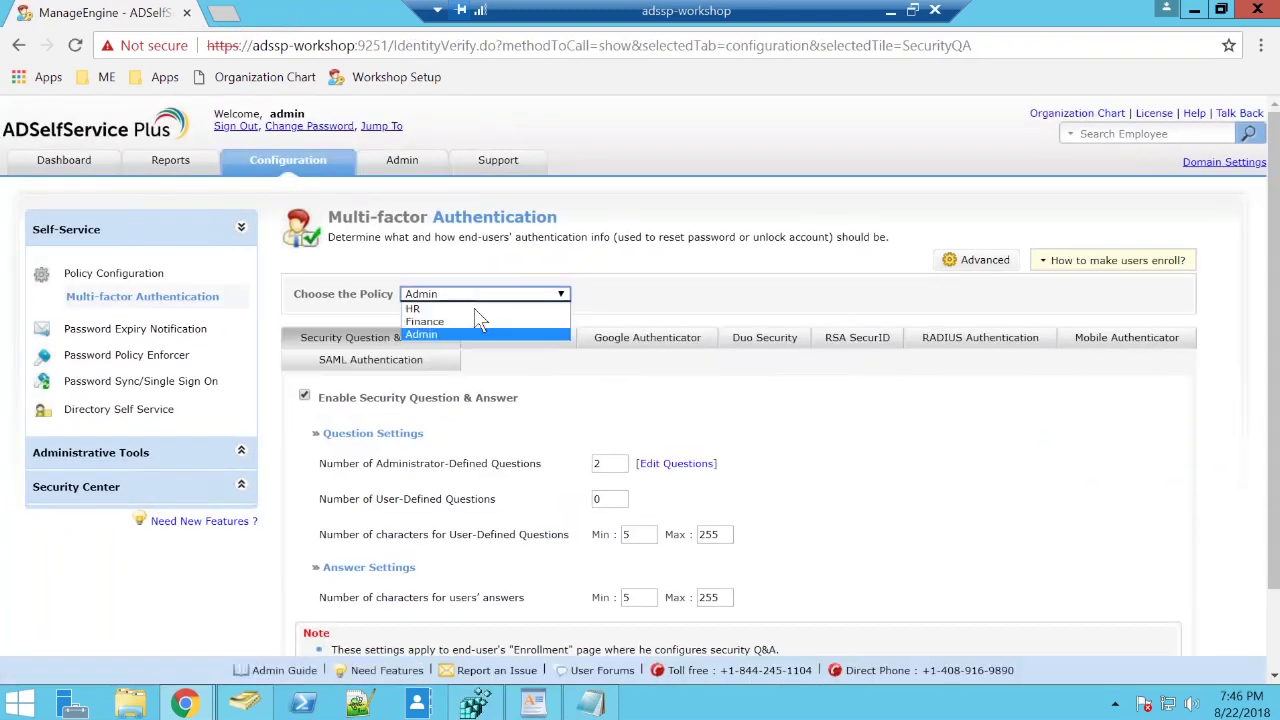
key("Up")
left_click(463, 336)
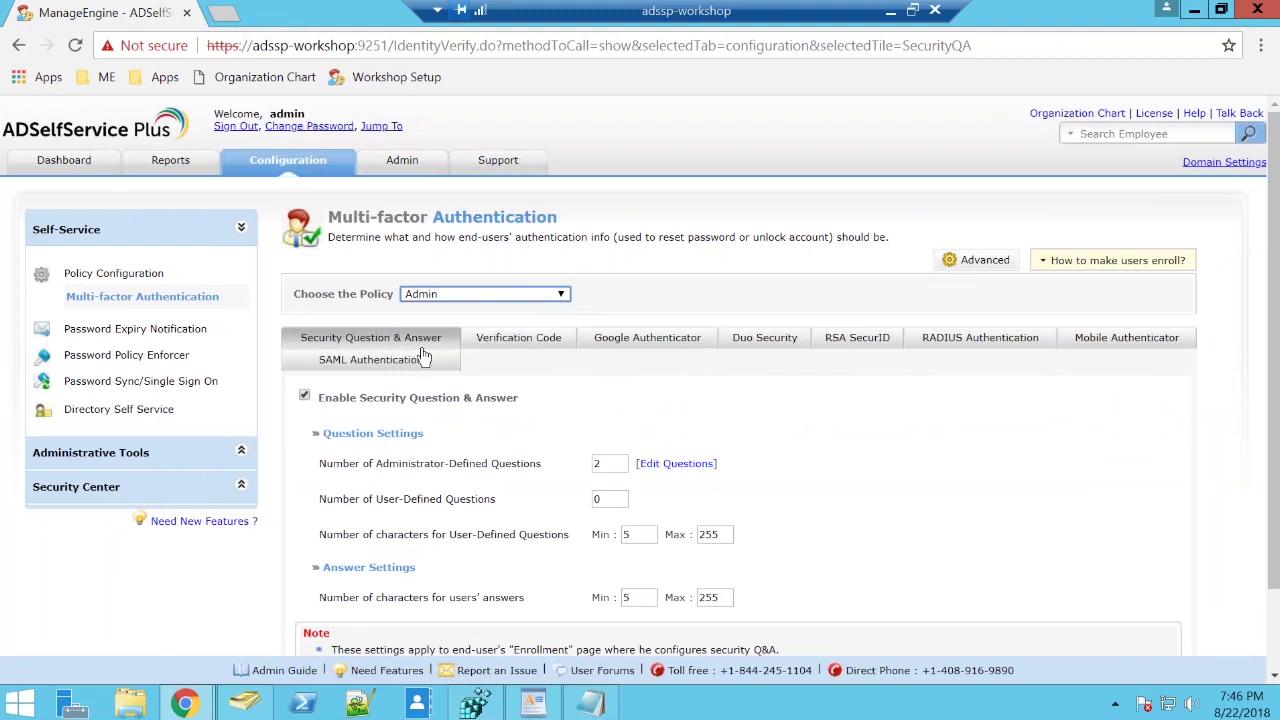
left_click(490, 298)
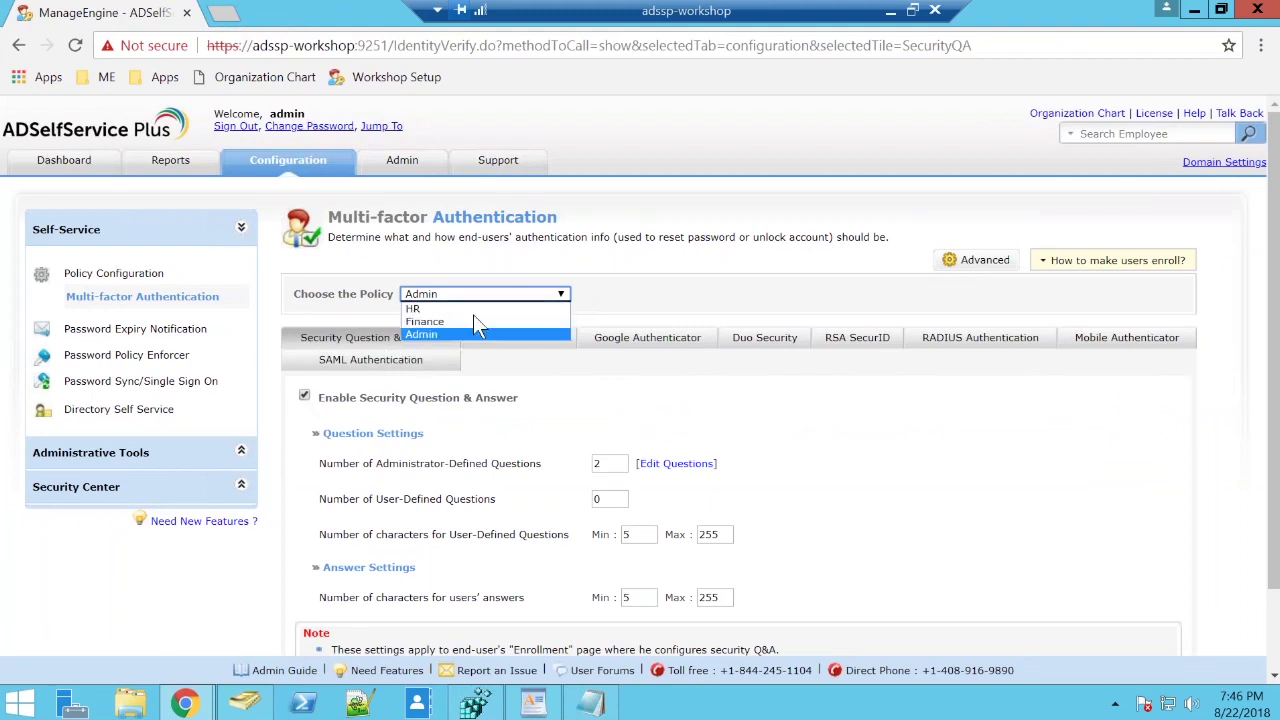
left_click(473, 308)
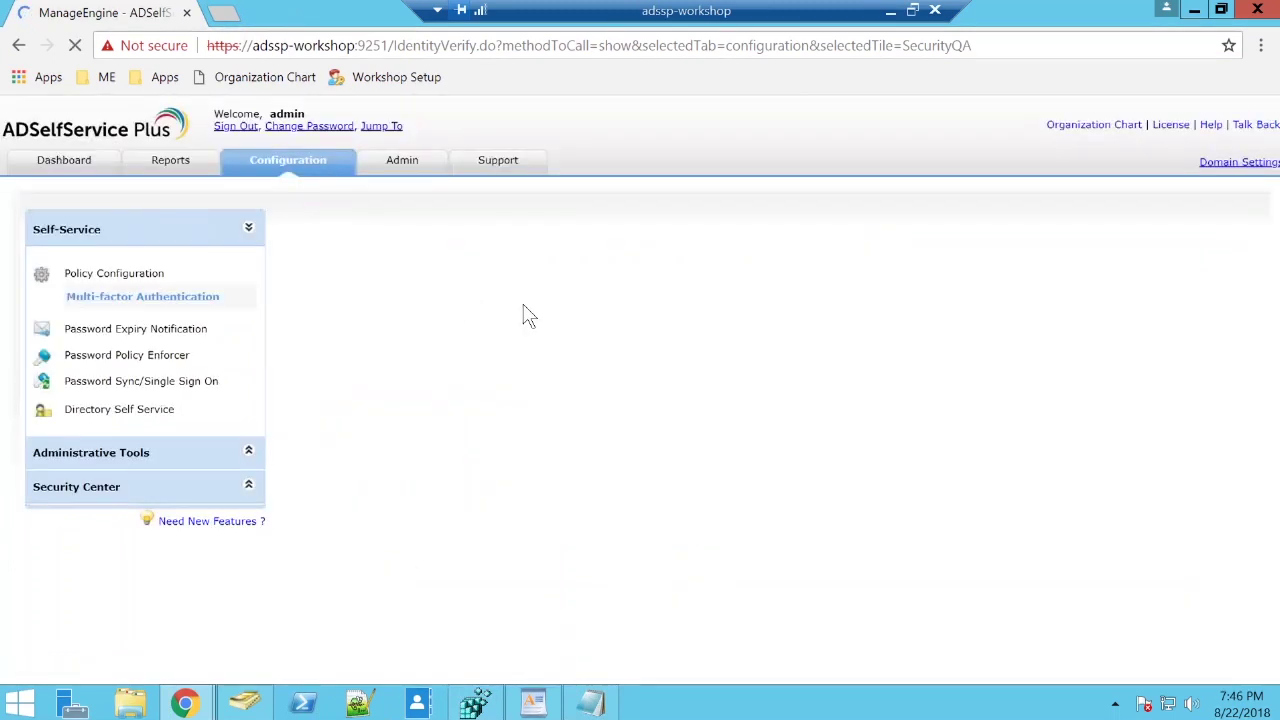
- Enable e-mailed verification codes for HR, leaving the secure e-mail link off
left_click(526, 336)
left_click(305, 395)
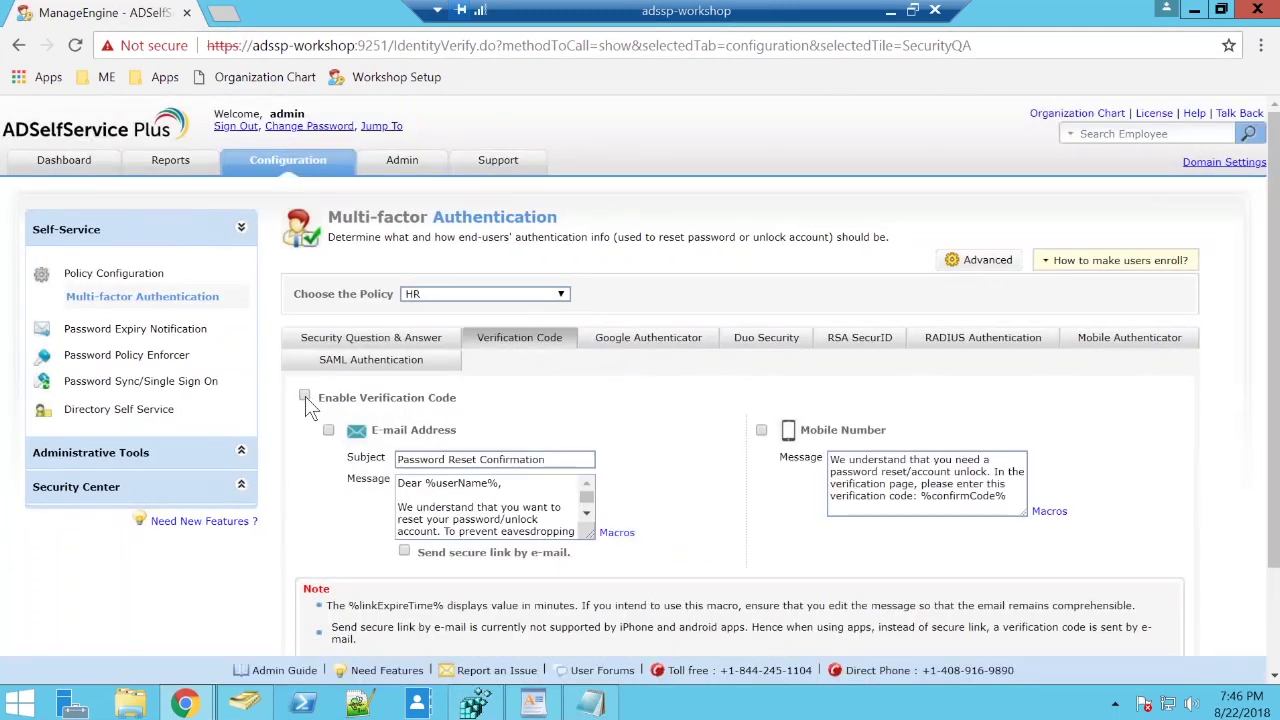
left_click(328, 430)
left_click(404, 551)
left_click(404, 550)
- Switch the selected policy through Admin to Finance and view its Google Authenticator settings
left_click(435, 297)
left_click(478, 336)
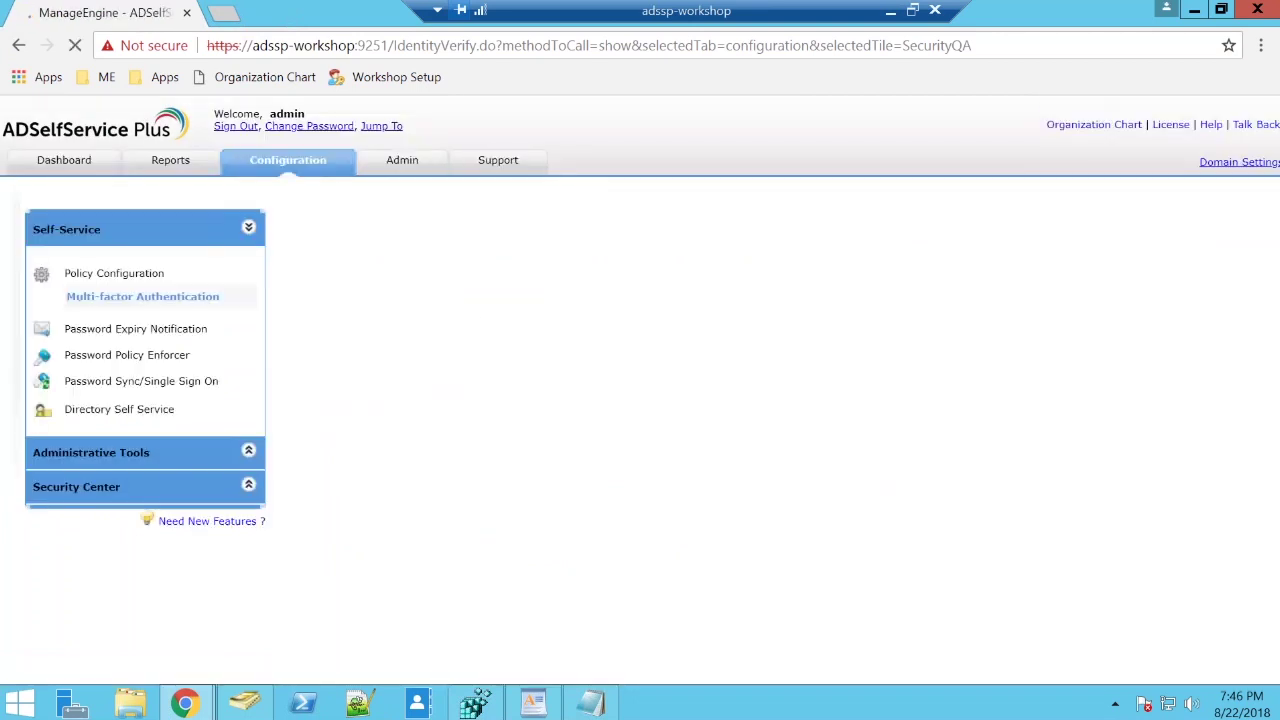
left_click(476, 293)
left_click(473, 317)
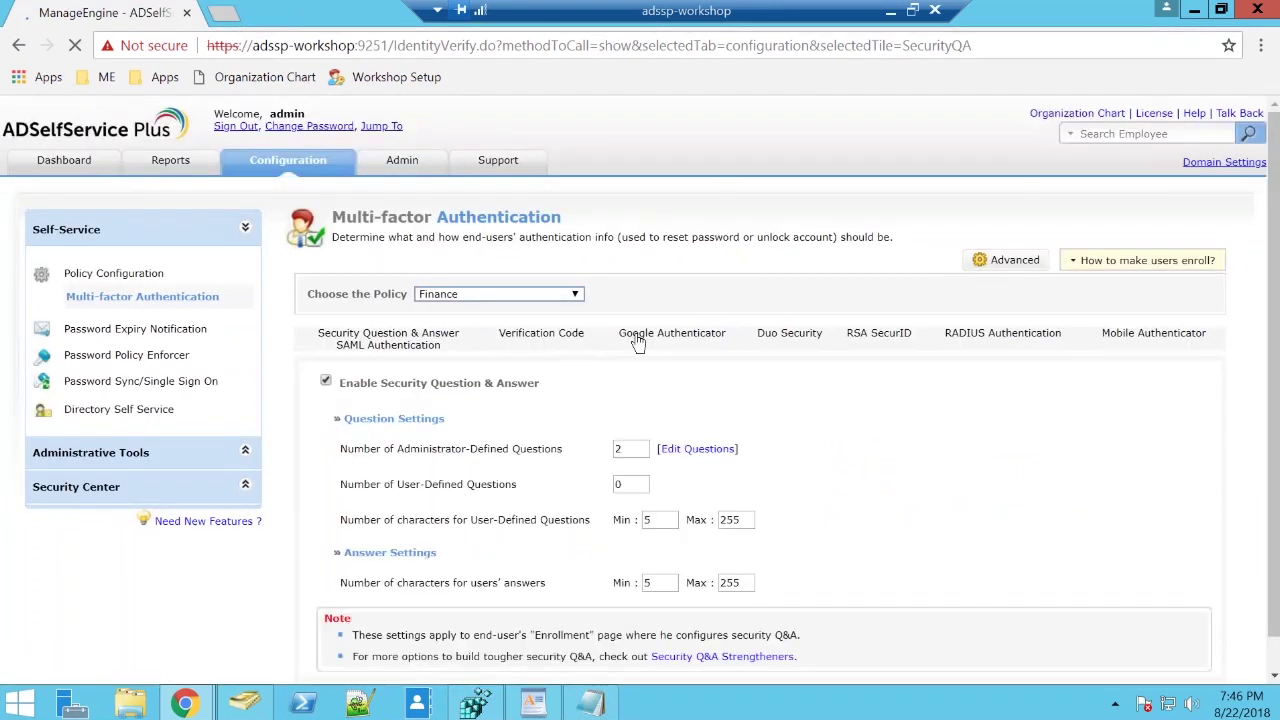
left_click(638, 341)
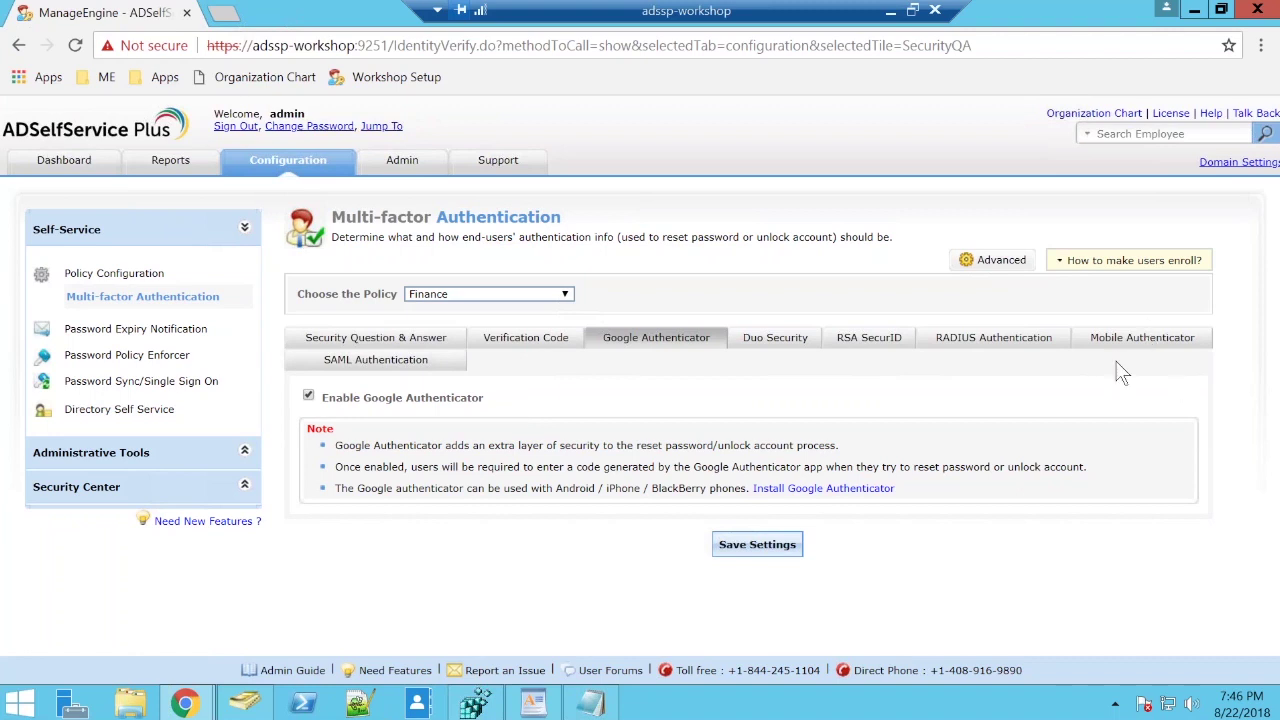
- Review Finance's SAML settings, save its MFA settings, and return to Policy Configuration
left_click(448, 369)
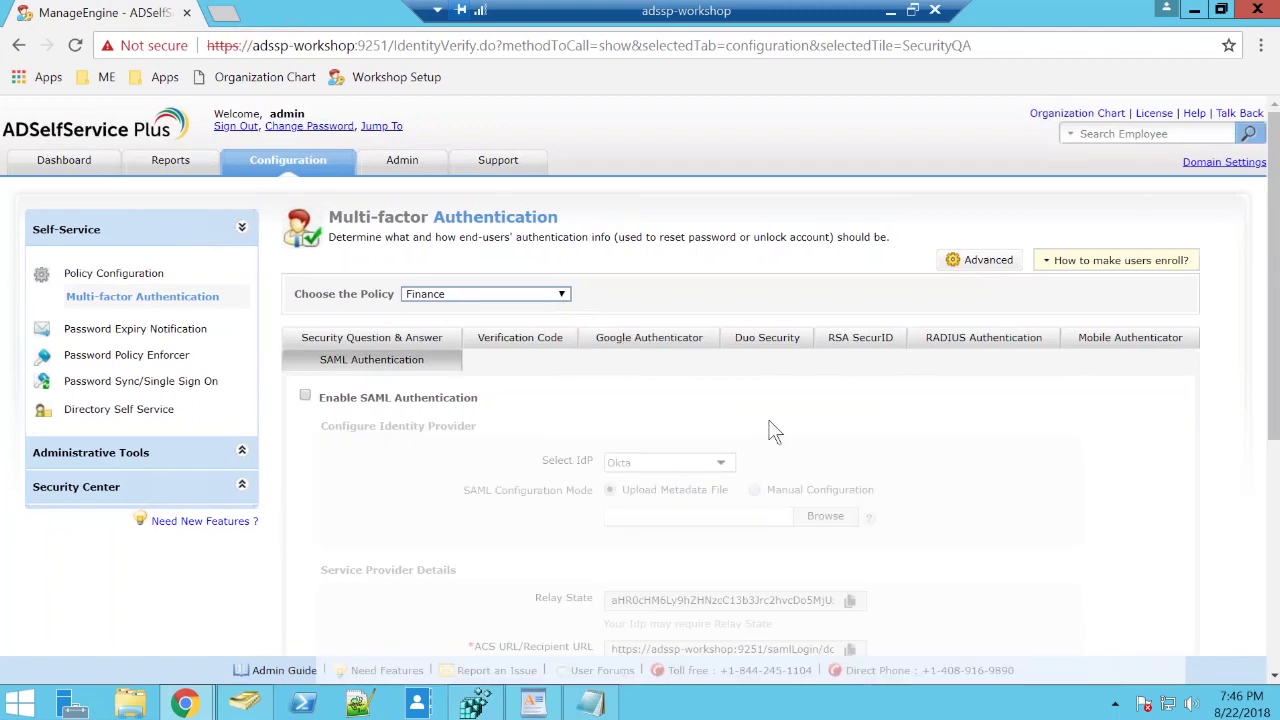
scroll(775, 432, "down", 5)
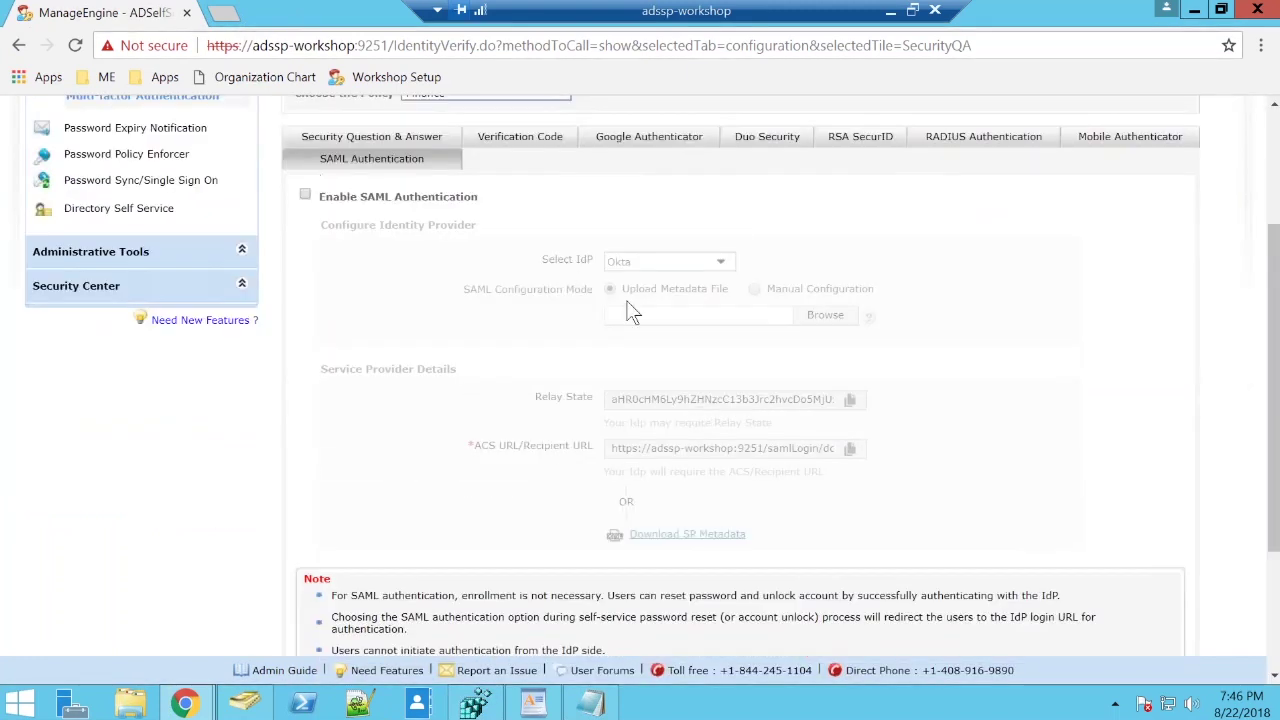
left_click(760, 638)
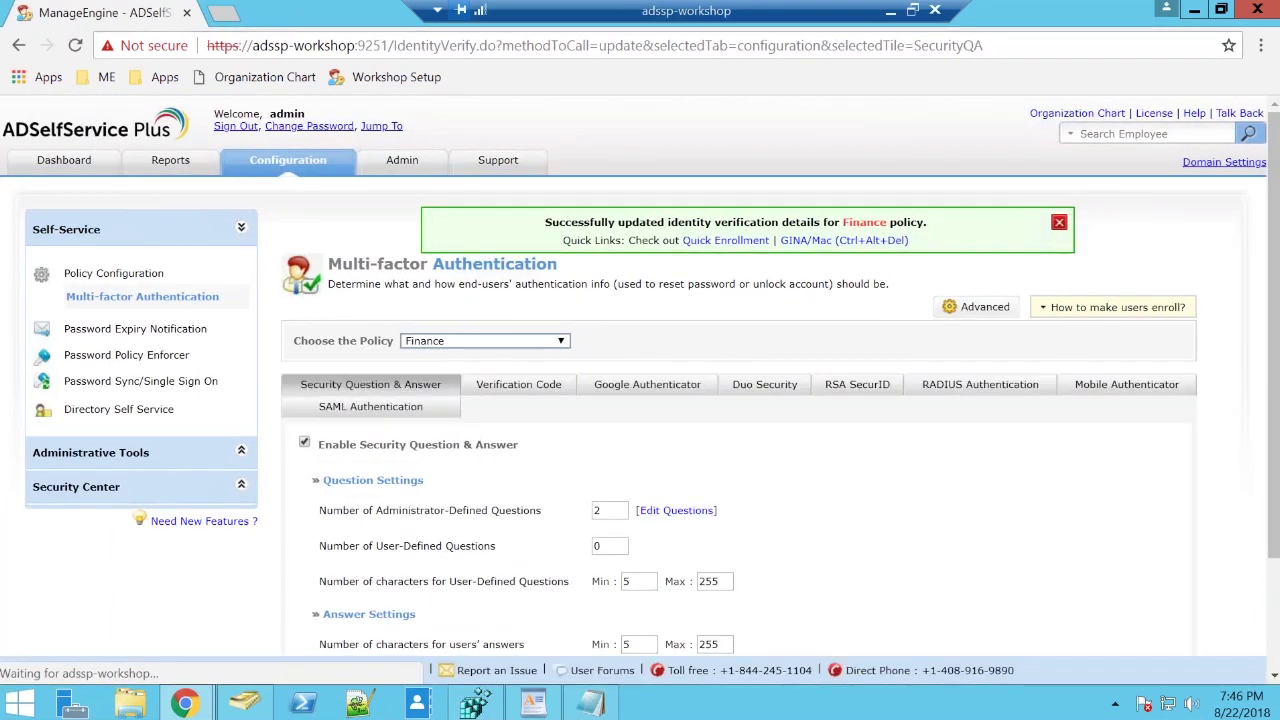
scroll(148, 272, "down", 1)
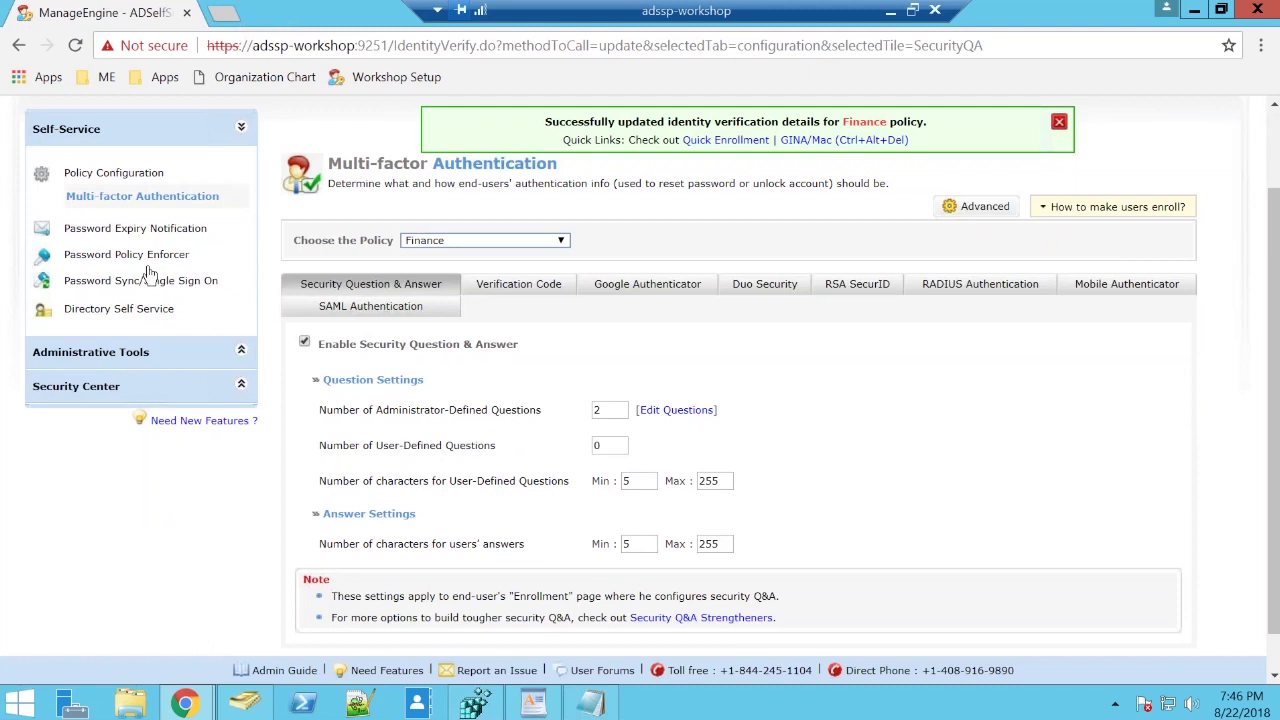
left_click(148, 268)
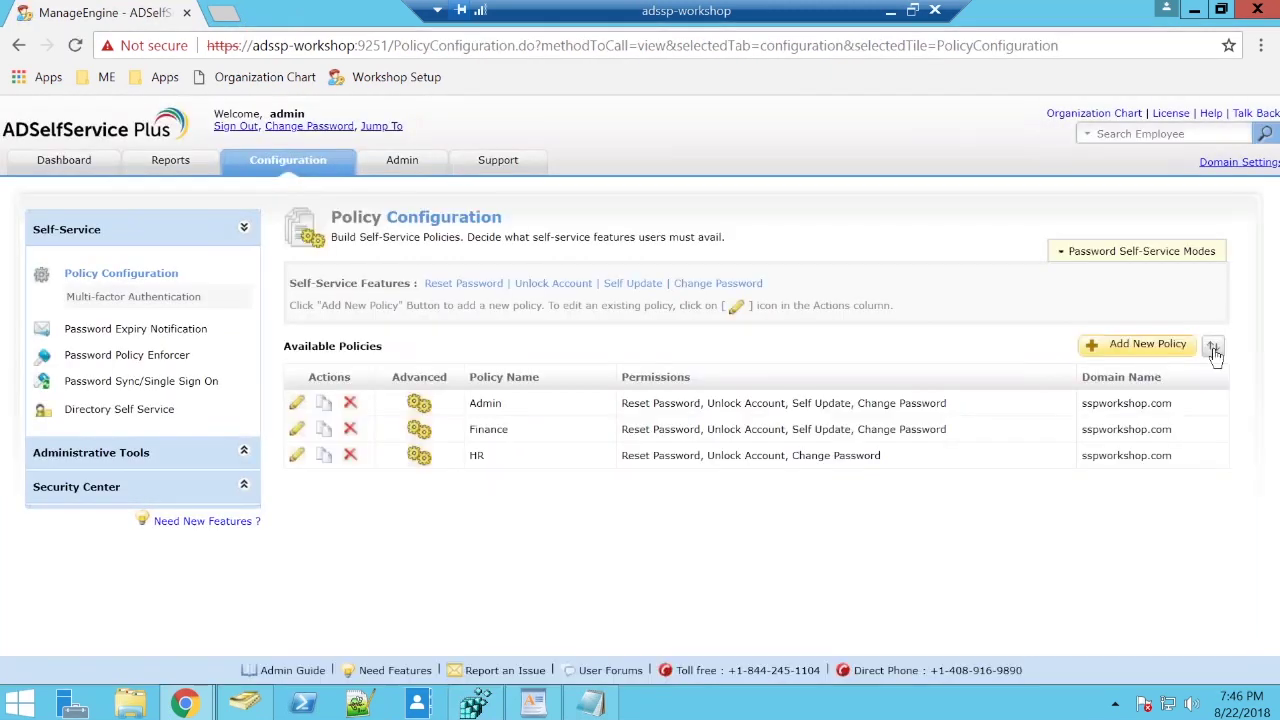
left_click(1213, 347)
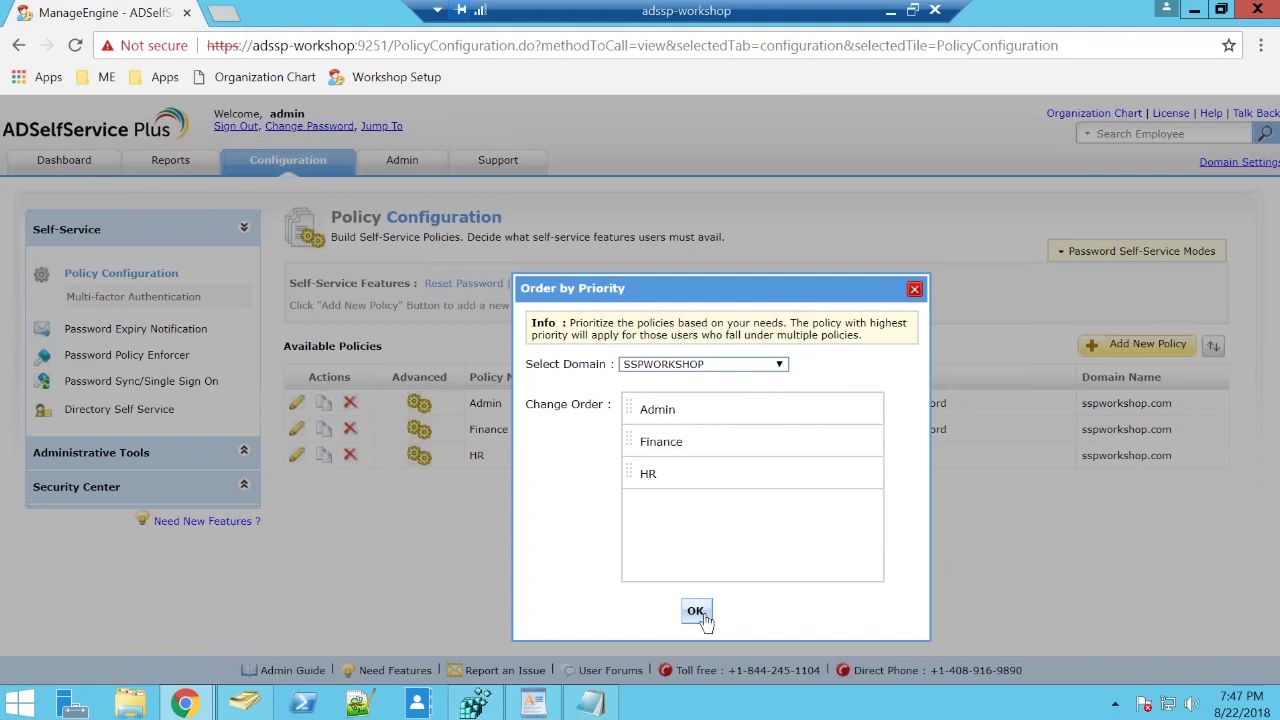
key("Escape")
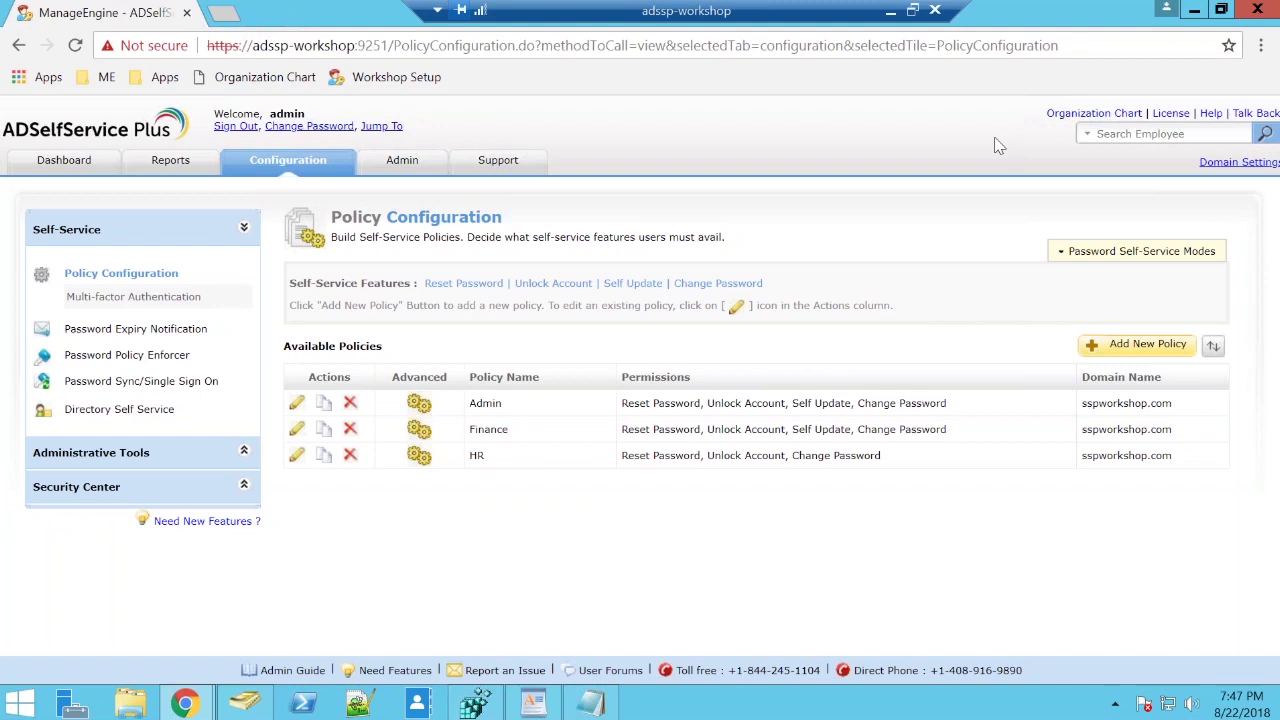
- Open Multi-factor Authentication, view Finance's Google Authenticator settings, then select the HR policy
left_click(148, 298)
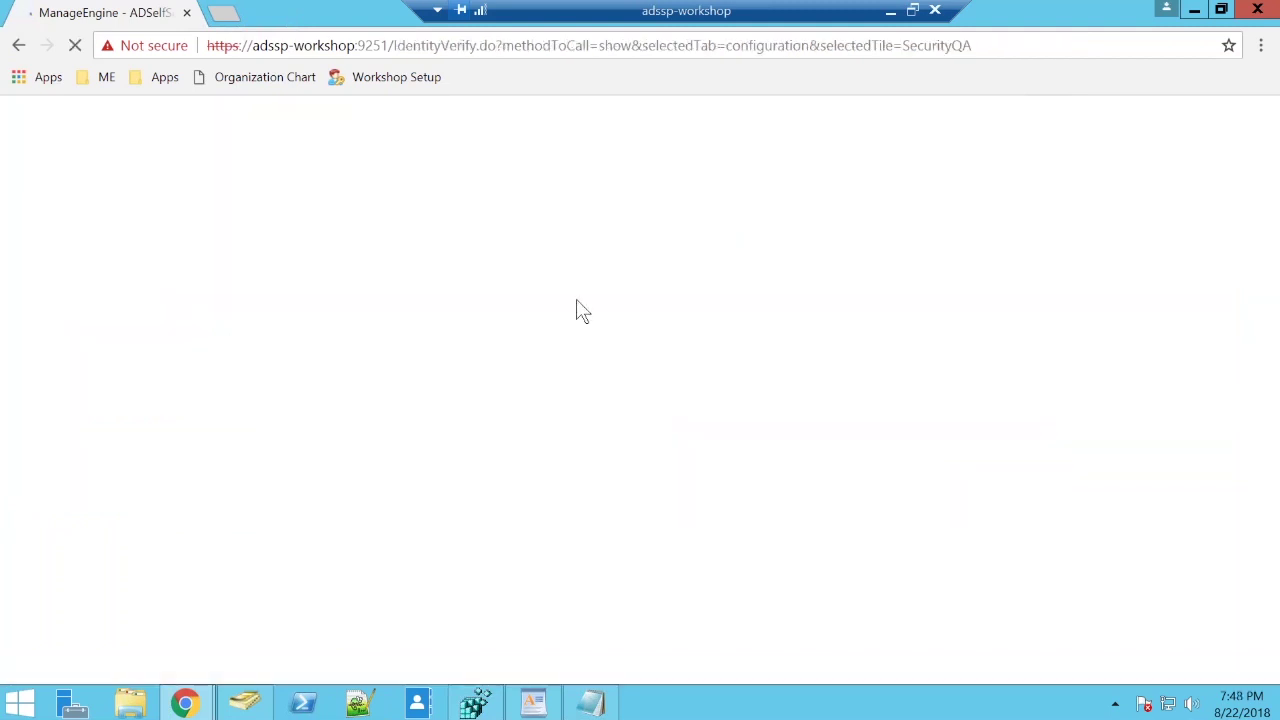
left_click(508, 296)
left_click(505, 321)
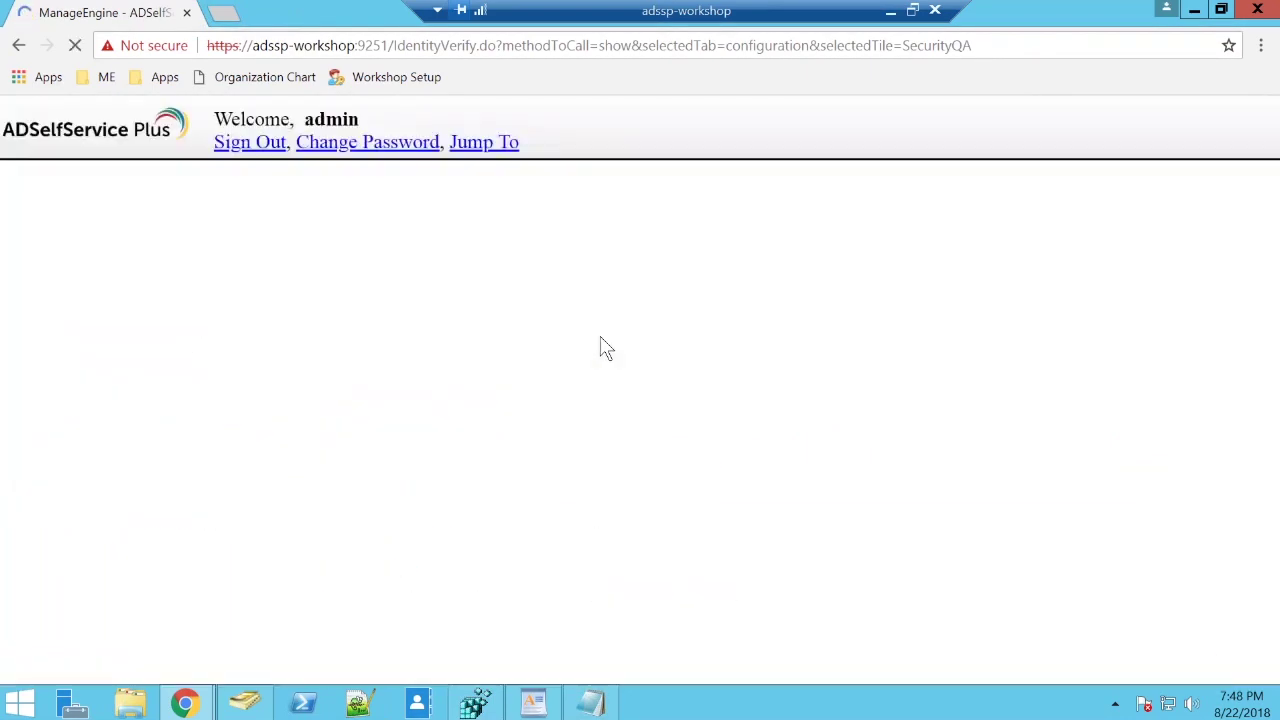
left_click(640, 338)
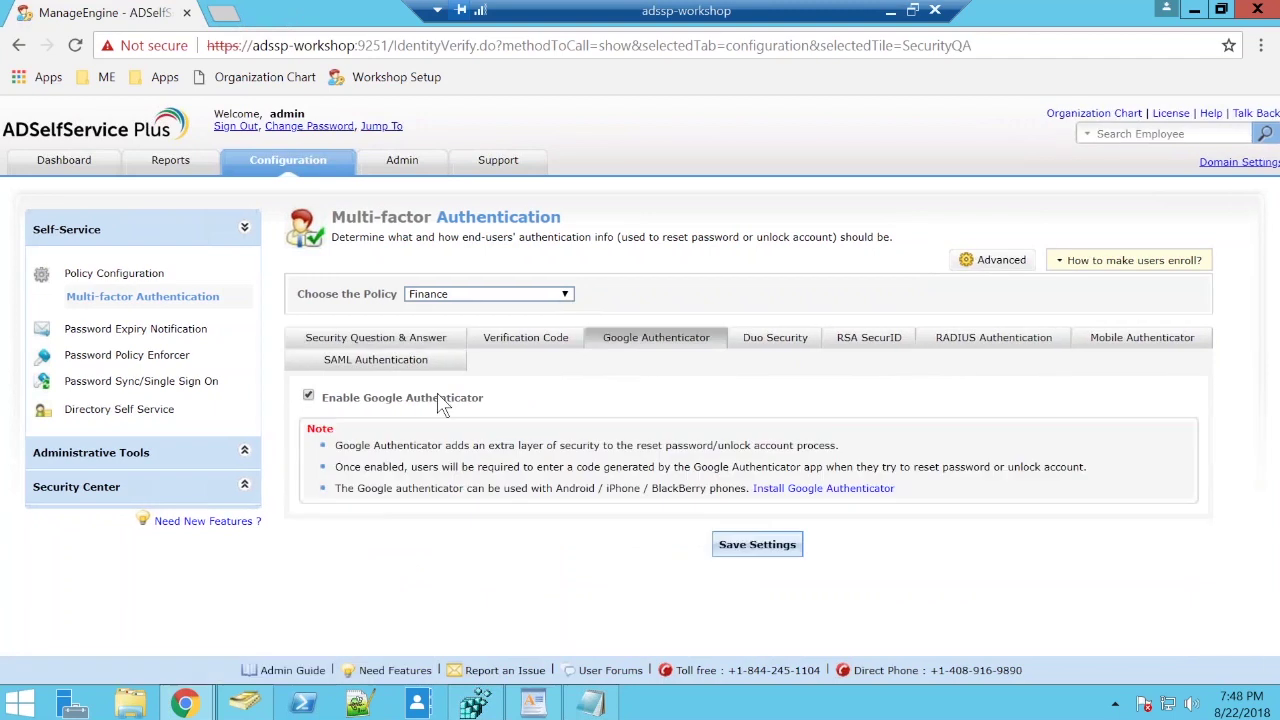
left_click(444, 294)
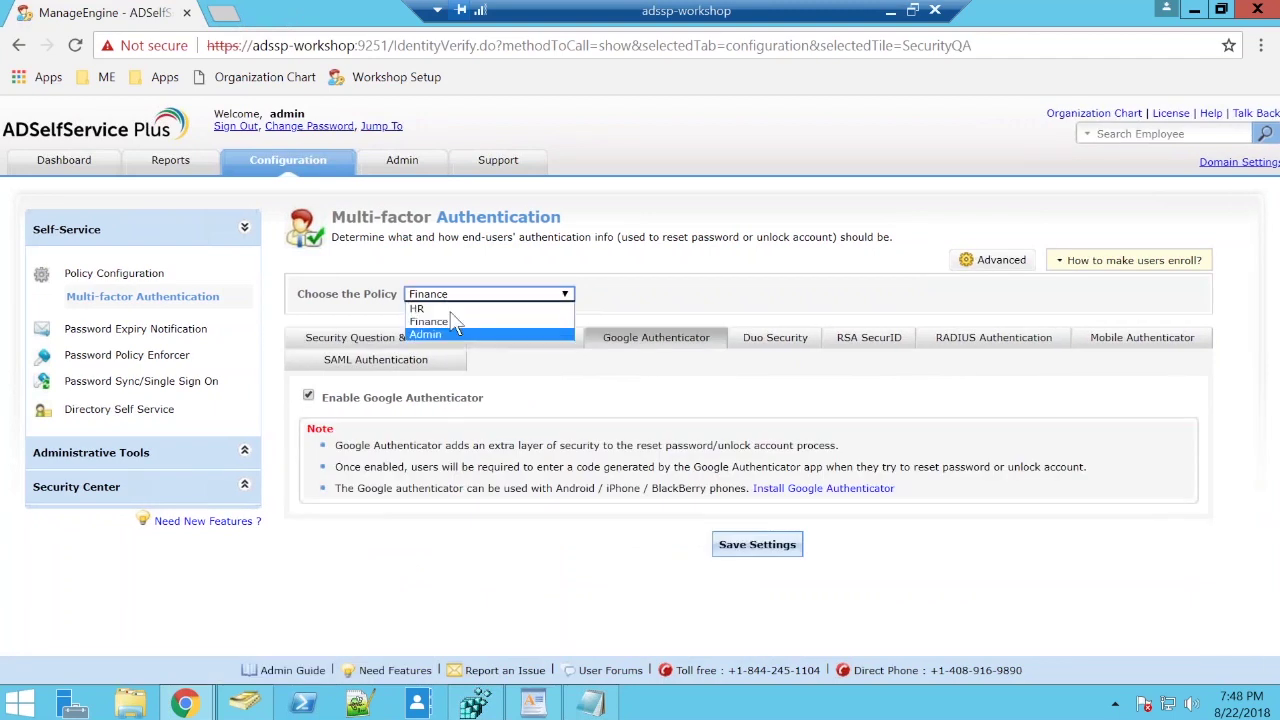
left_click(455, 322)
key("Up")
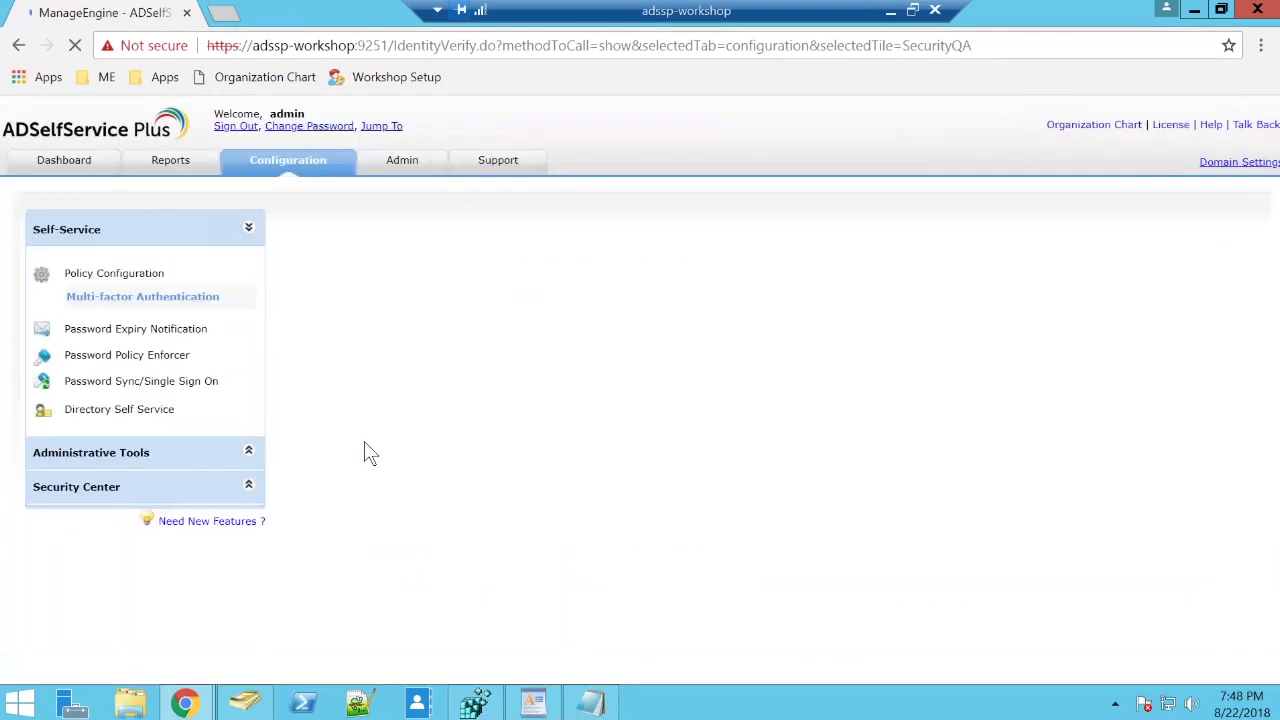
- Enable verification codes sent by e-mail for HR and save the settings
left_click(474, 338)
left_click(305, 396)
left_click(329, 431)
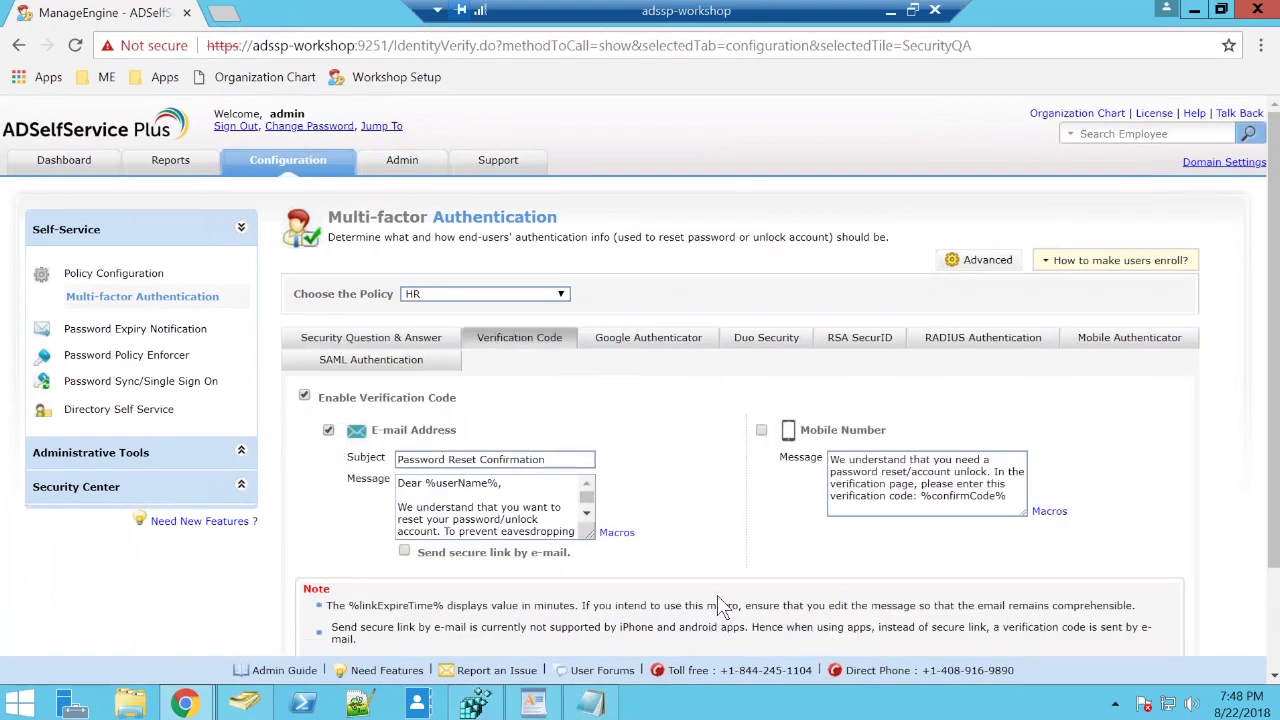
scroll(717, 595, "down", 2)
left_click(750, 626)
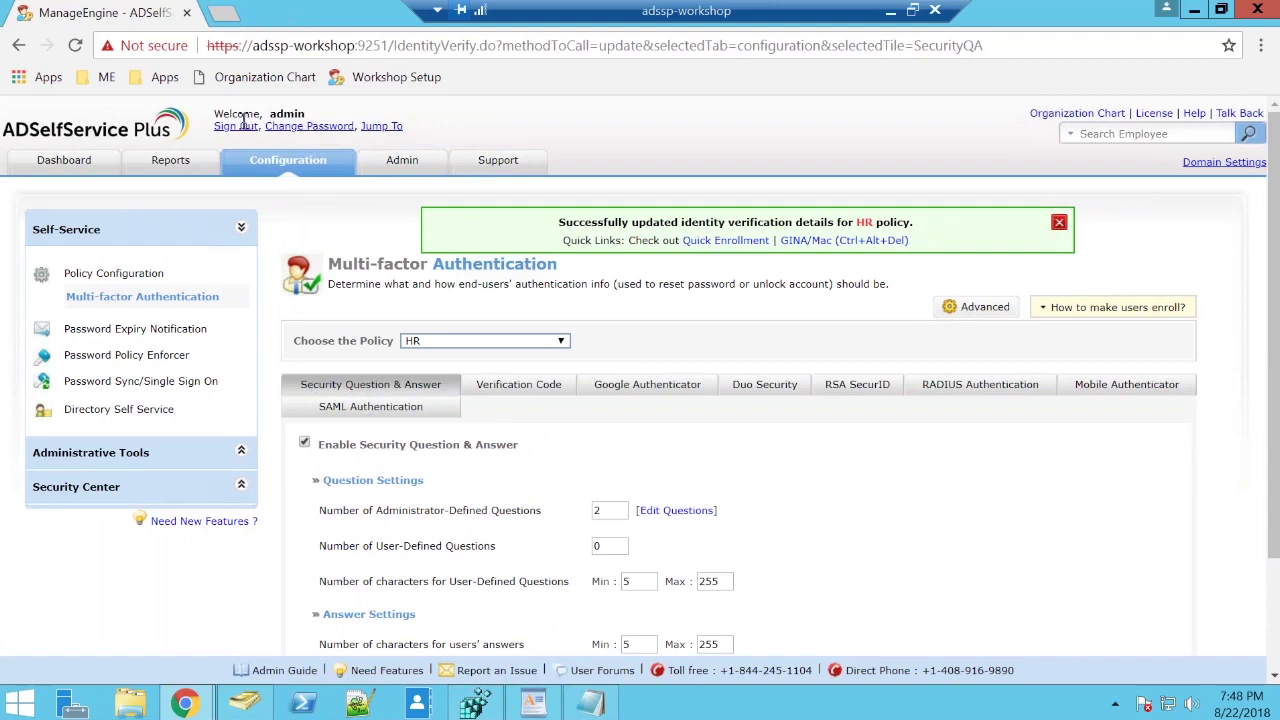
- Switch to the end-user login window, opening then cancelling the account unlock page
mouse_move(185, 703)
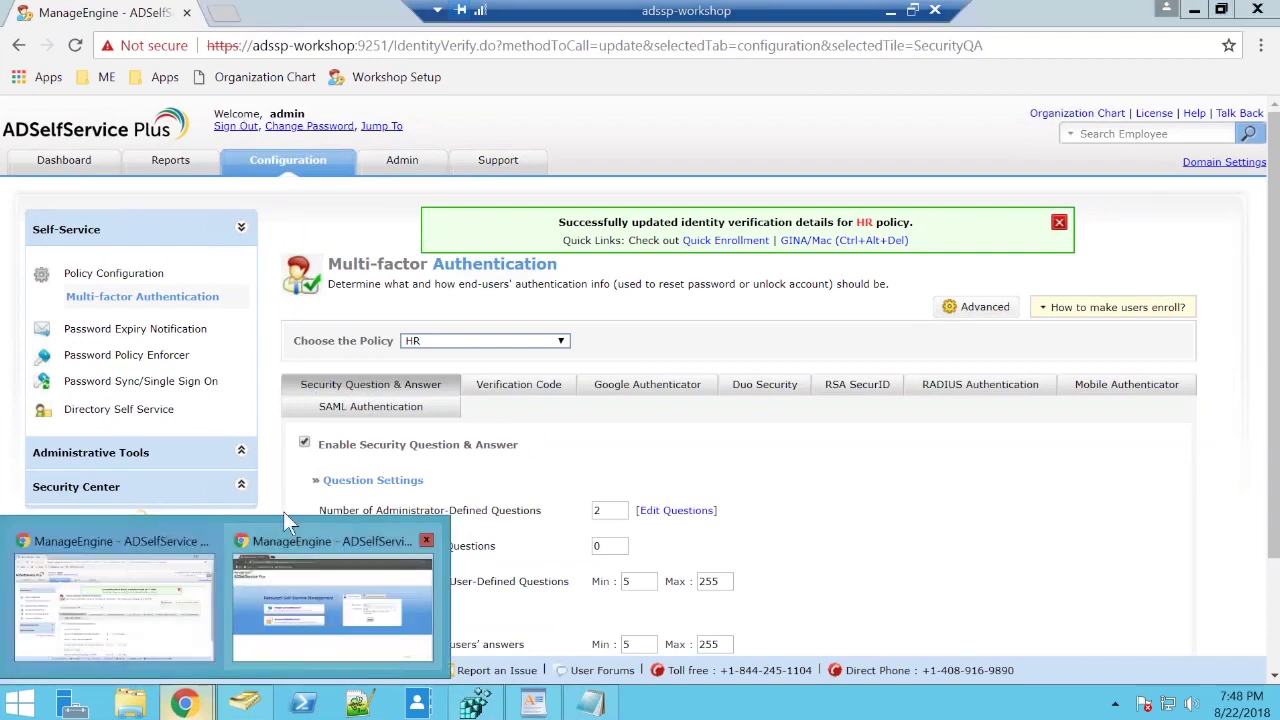
left_click(190, 580)
left_click(323, 420)
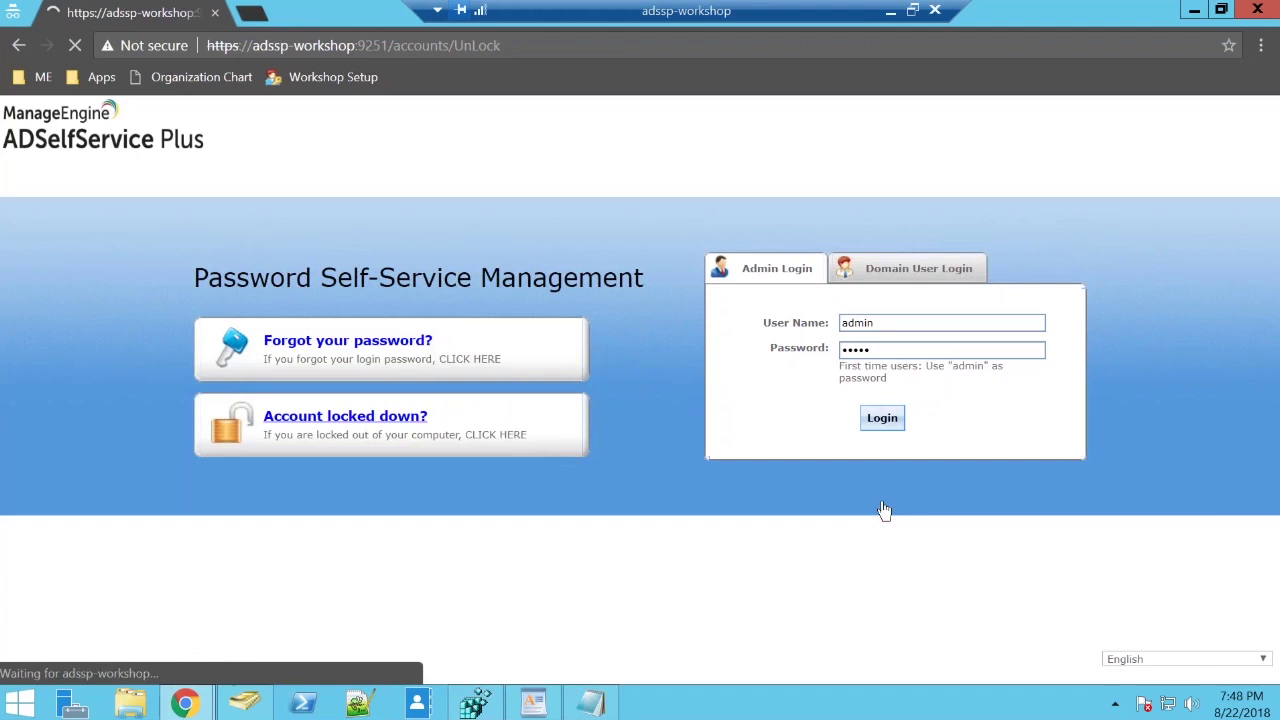
left_click(686, 512)
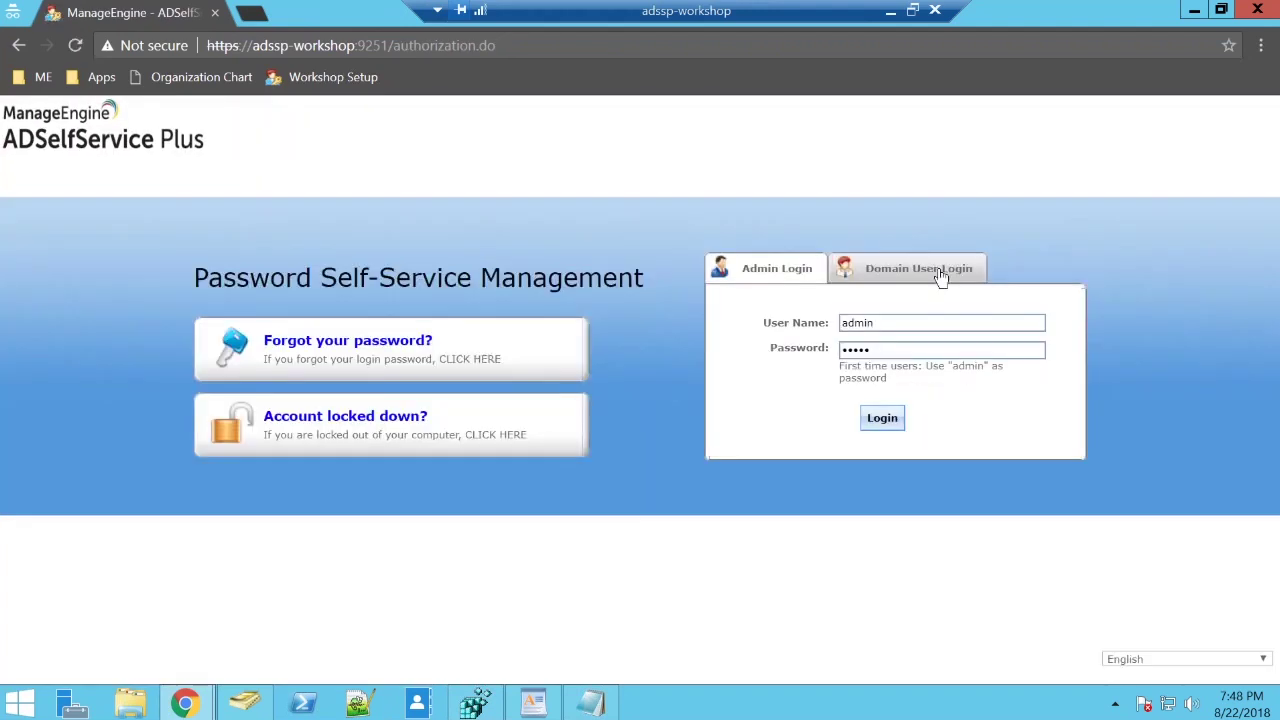
- Attempt Domain User Login as the Finance user with wrong passwords until the account locks
left_click(940, 276)
type("Bryan")
key("Tab")
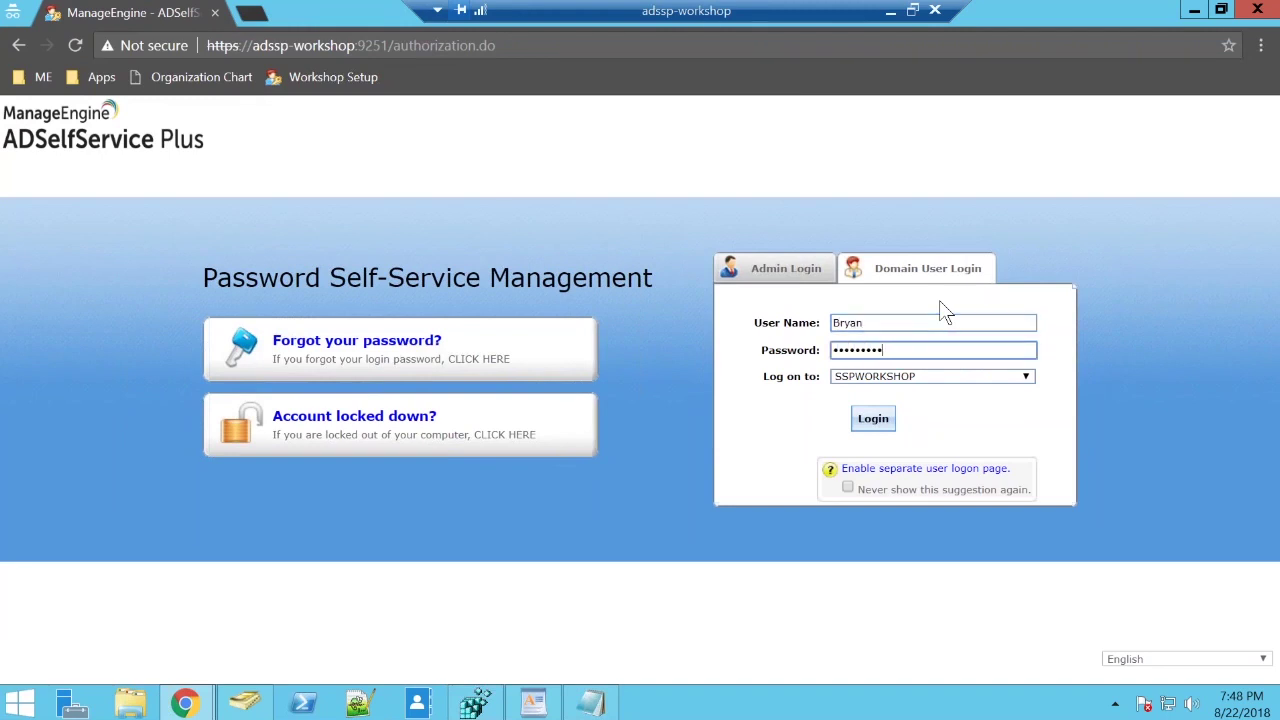
key("Return")
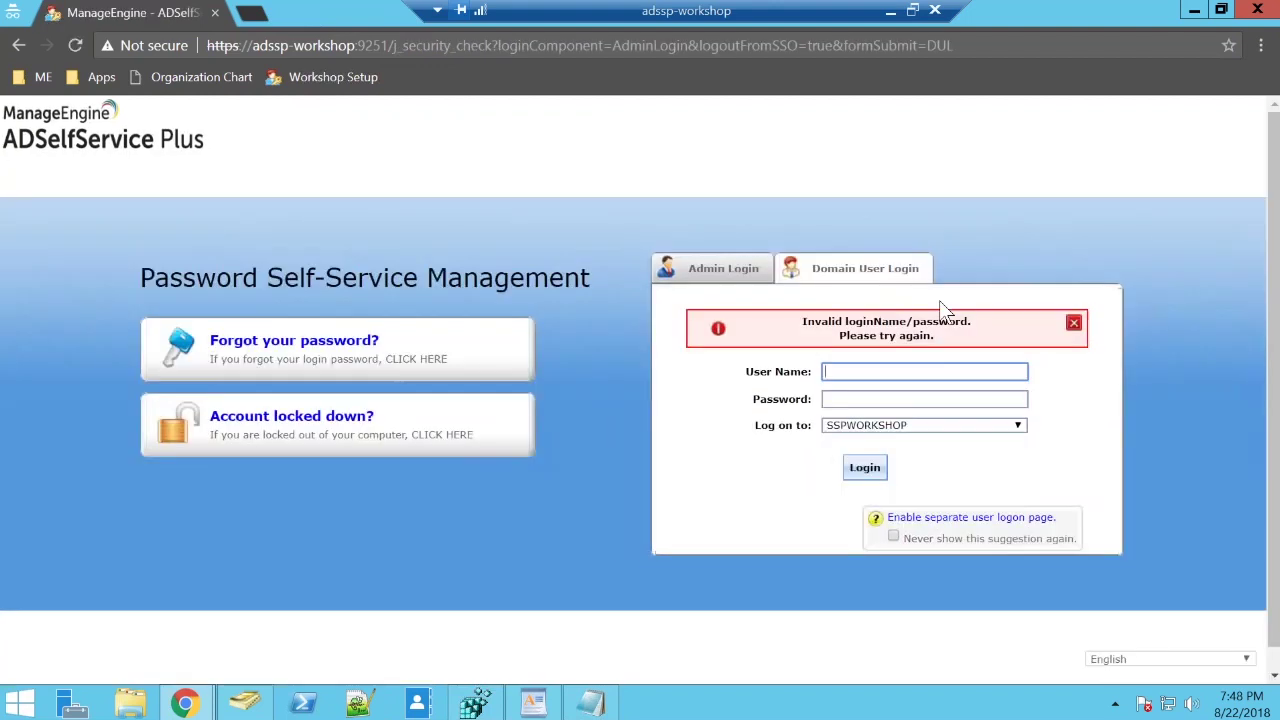
type("Bryan")
key("Tab")
type("•••••••")
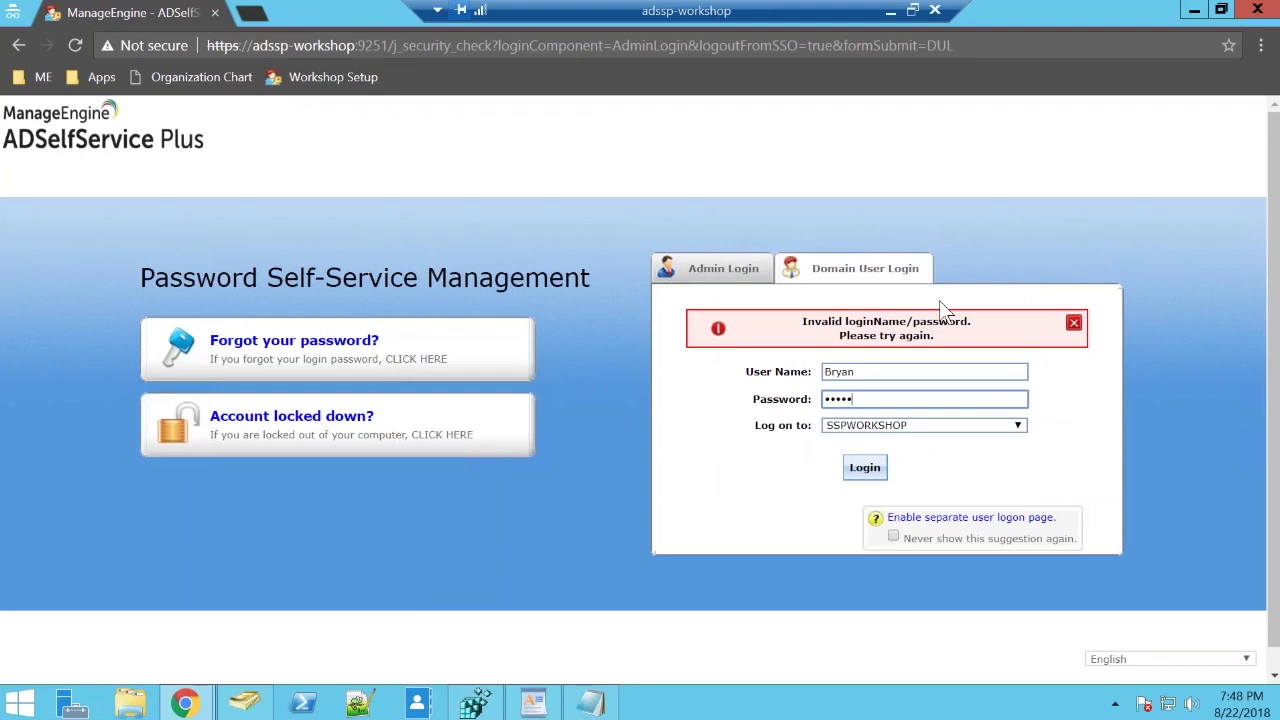
type("•••")
key("Return")
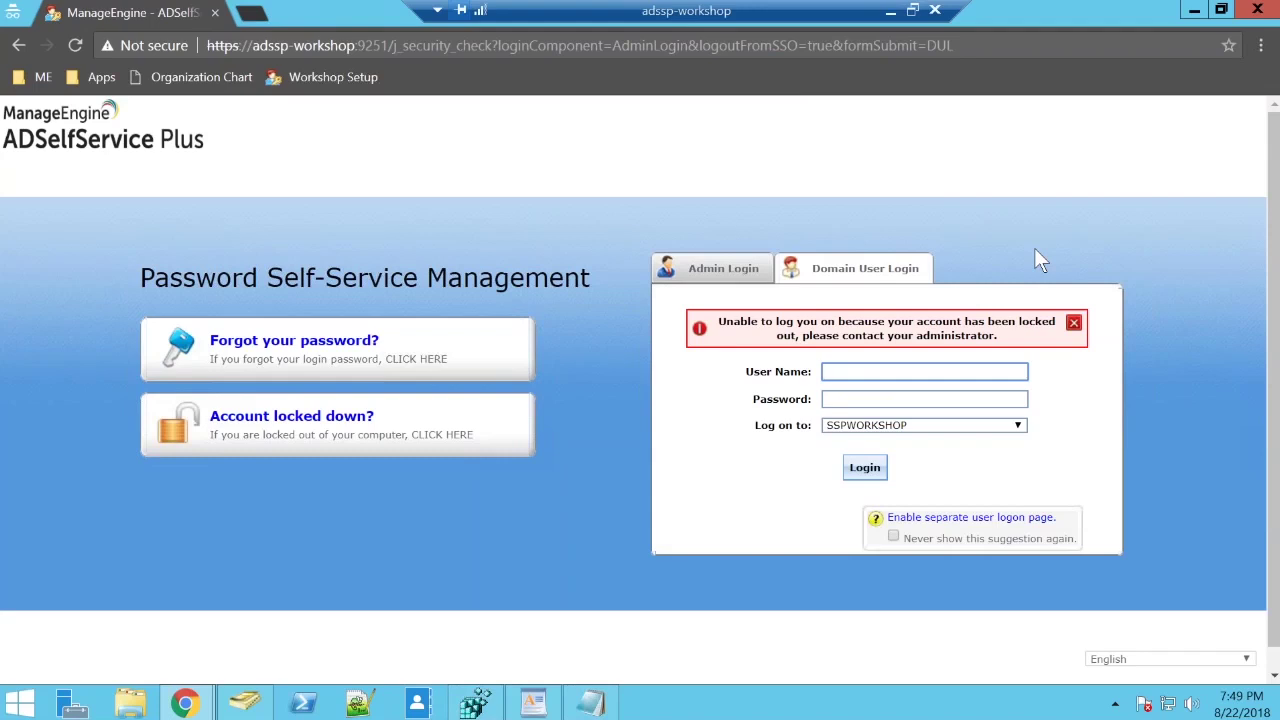
- Request an account unlock for the locked-out user, entering his user name and the captcha
left_click(348, 425)
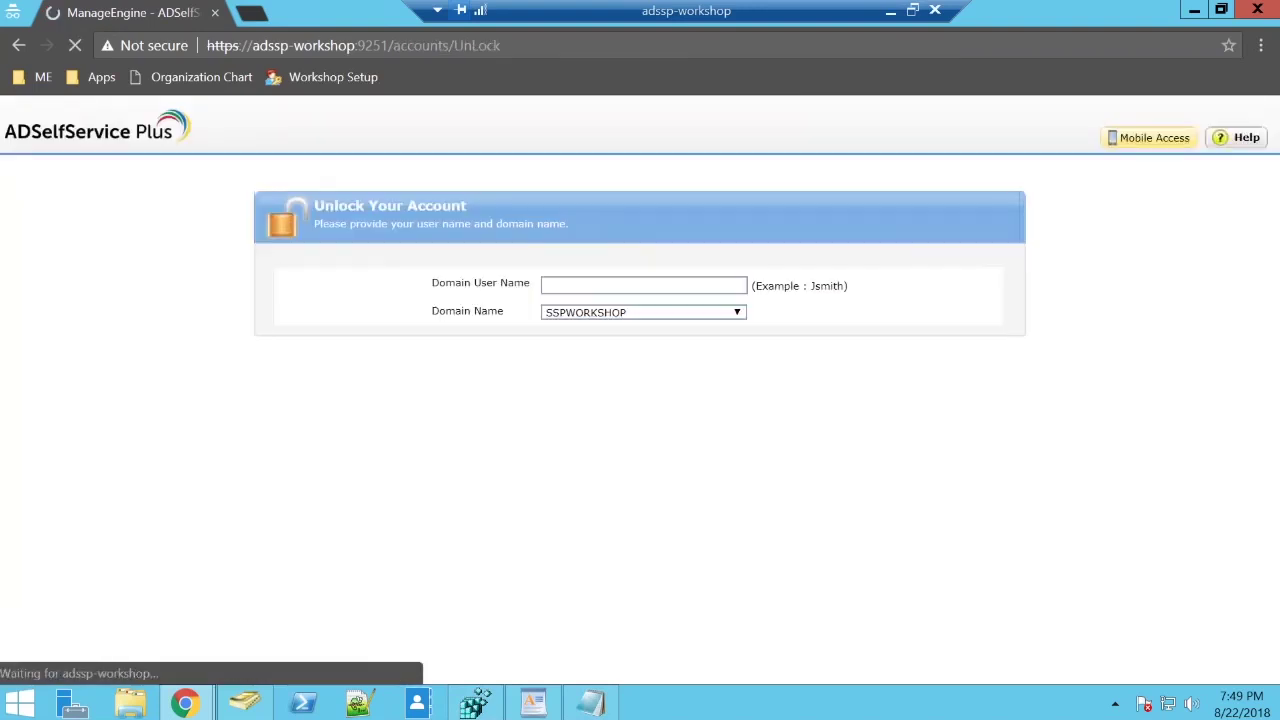
left_click(680, 280)
type("Bryan")
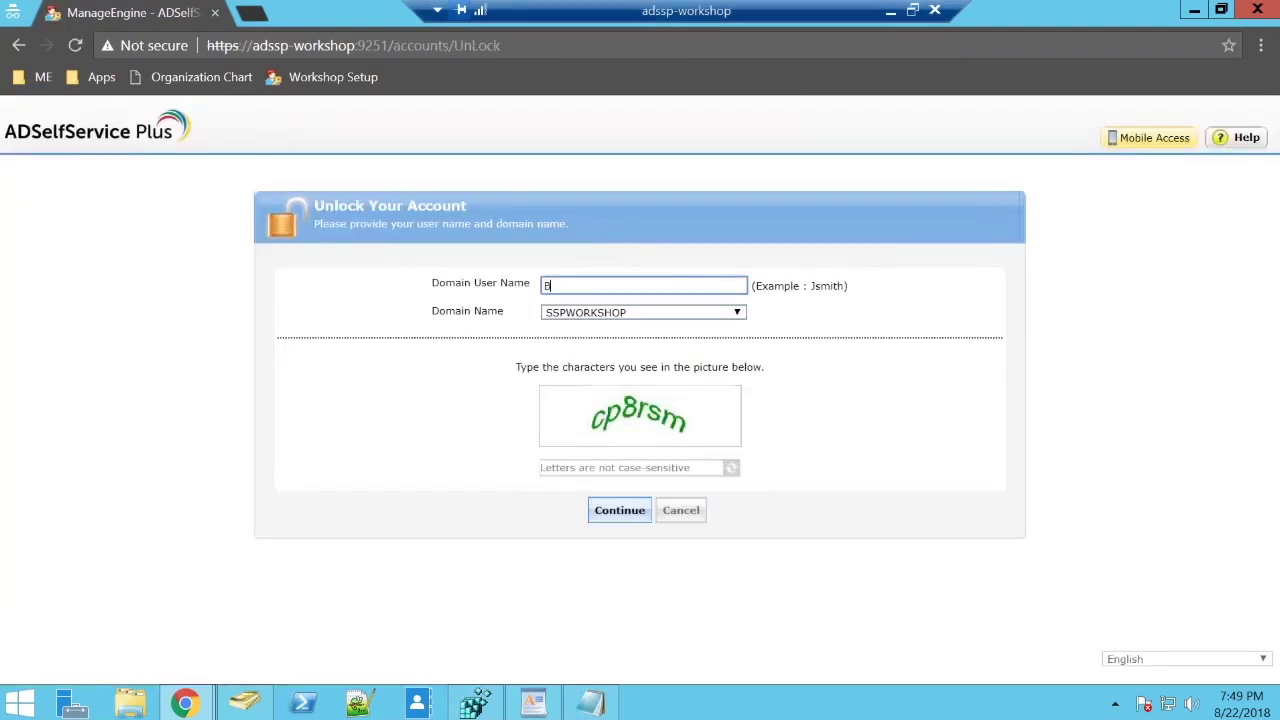
left_click(597, 467)
type("c")
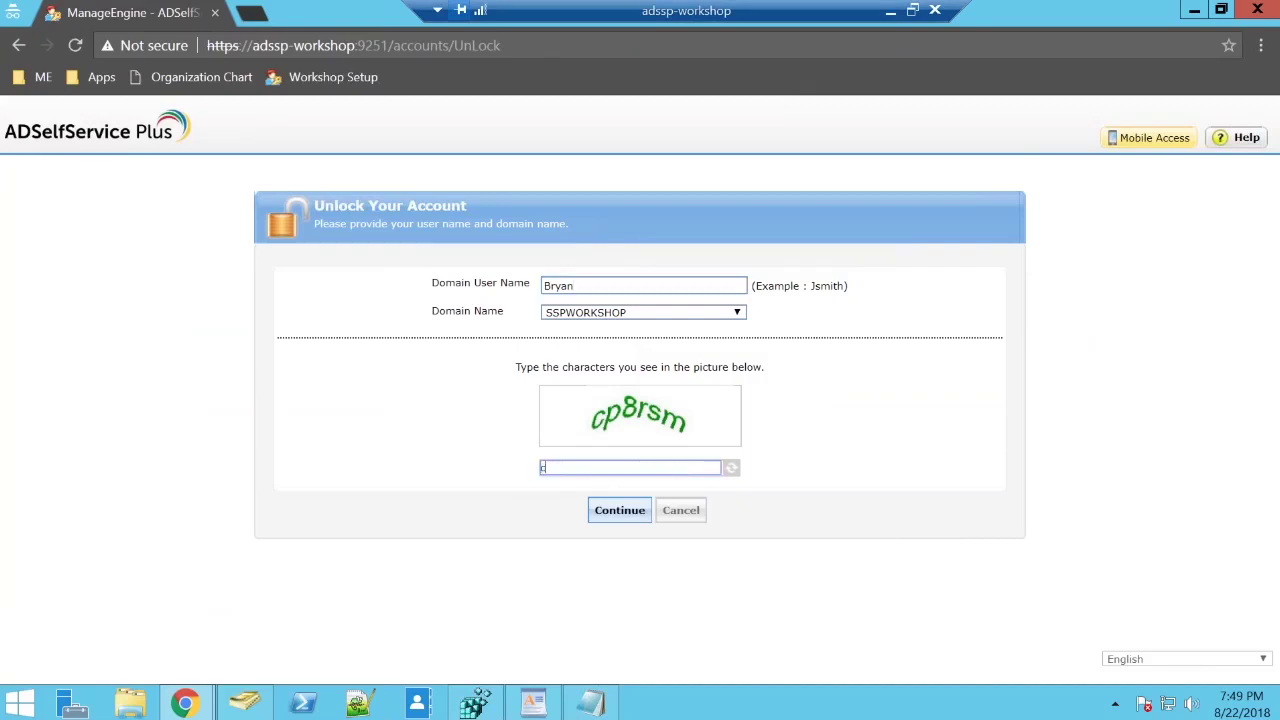
type("p8rsm")
key("Return")
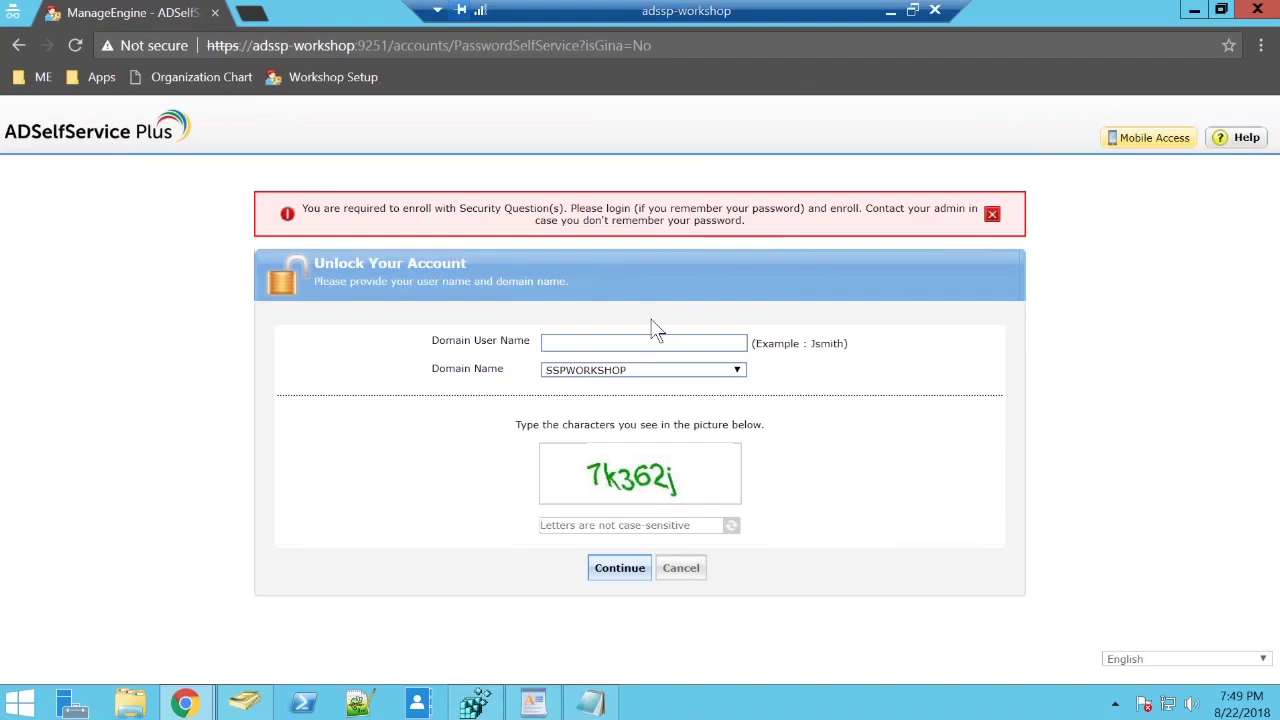
- In Active Directory Users and Computers, select the locked-out user in Sharada > Finance, then minimize
left_click(248, 703)
left_click(162, 384)
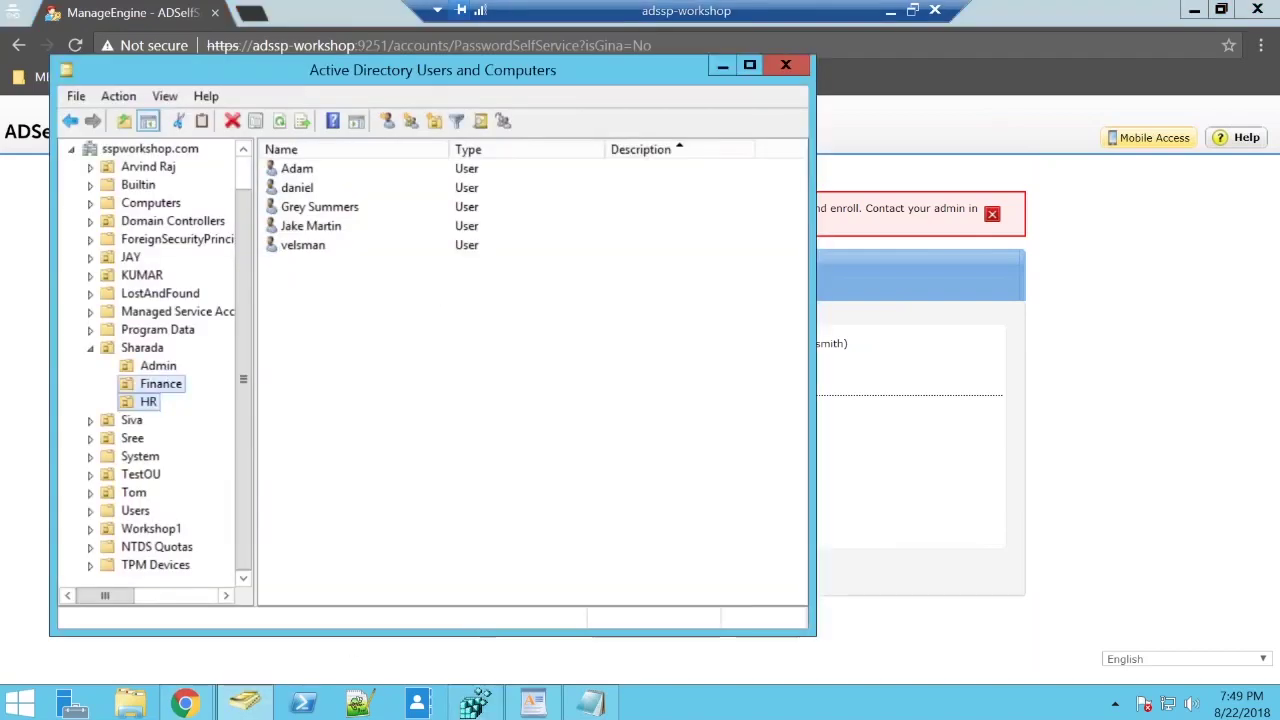
left_click(425, 189)
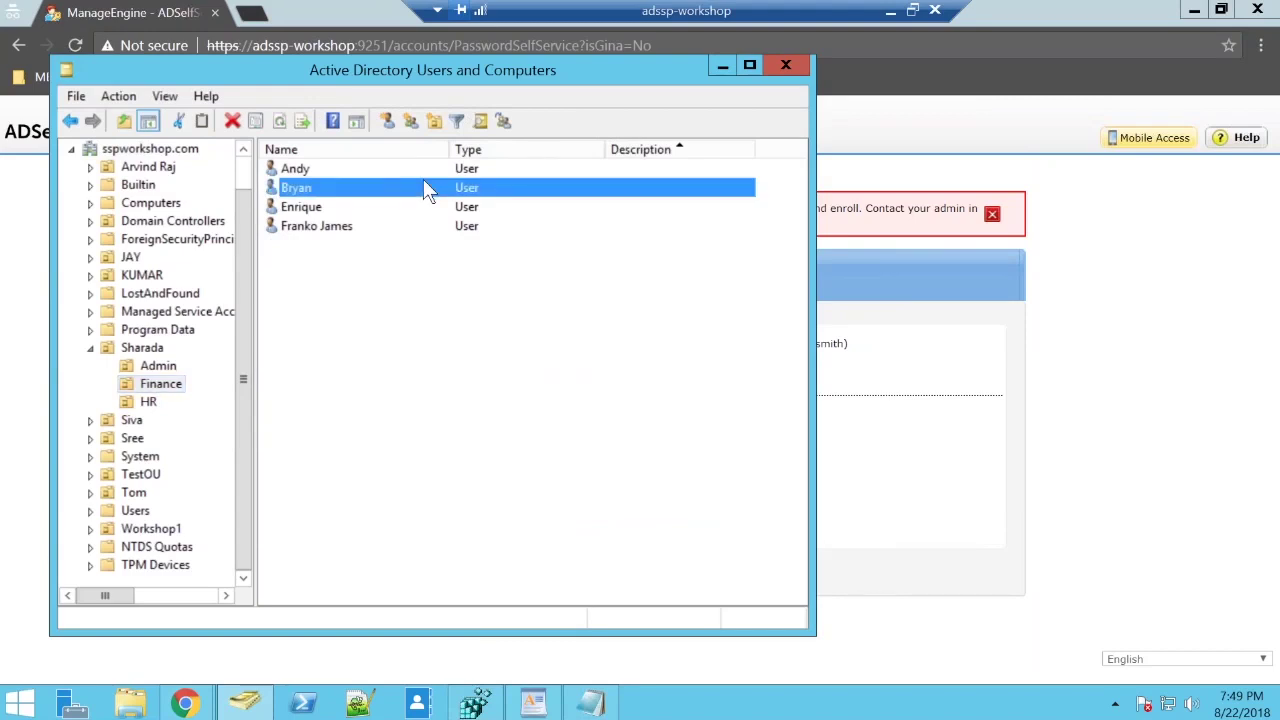
left_click(719, 63)
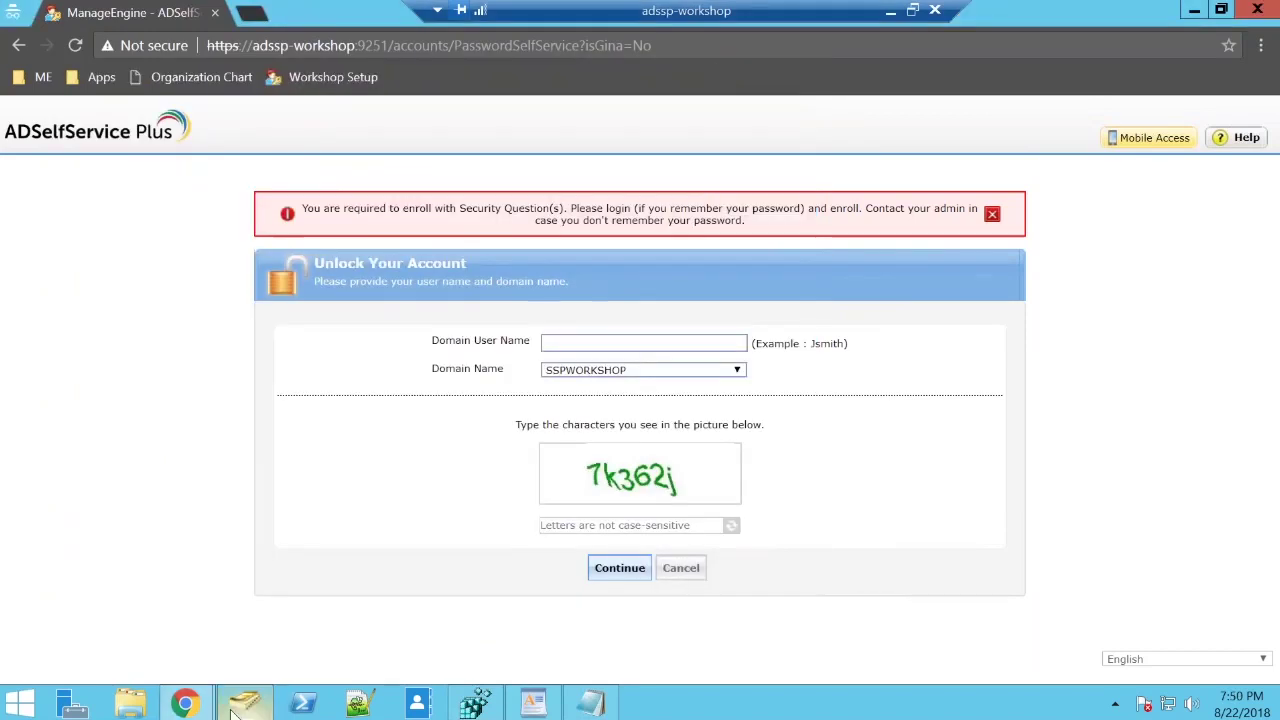
- Enable e-mail verification codes for the Finance policy, save, and cancel the pending unlock attempt
mouse_move(186, 704)
left_click(189, 643)
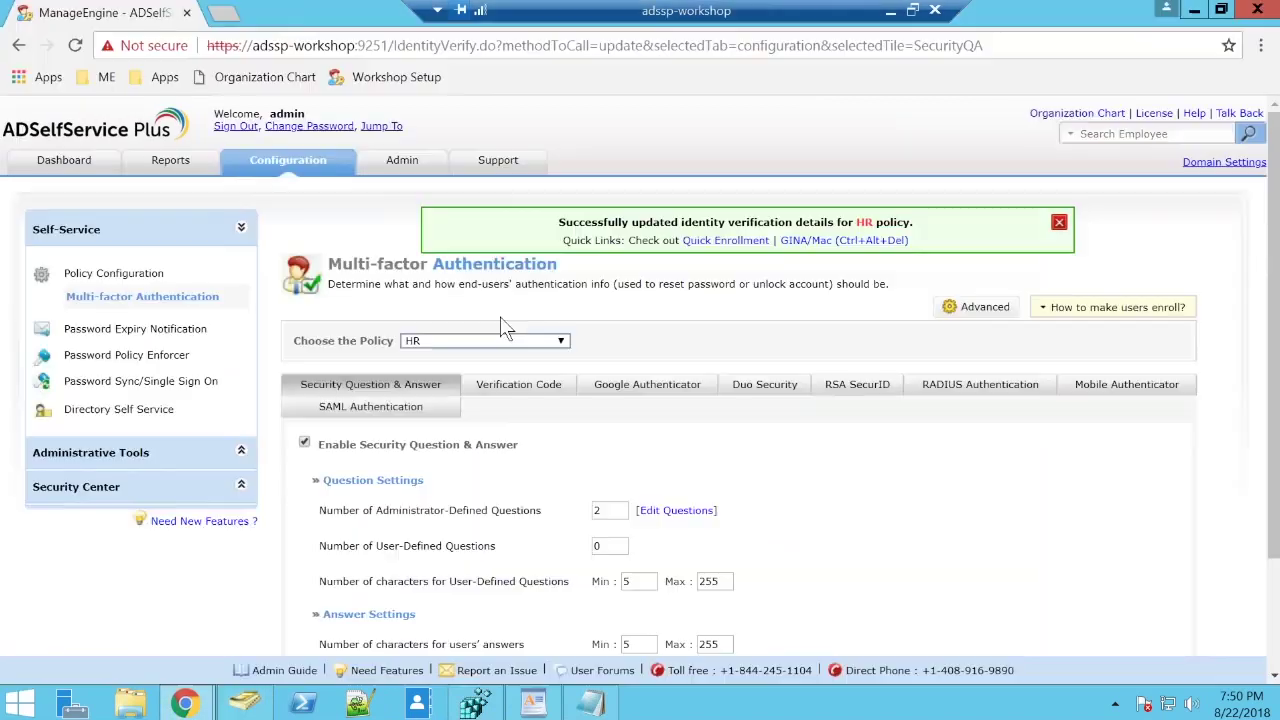
left_click(480, 341)
left_click(482, 367)
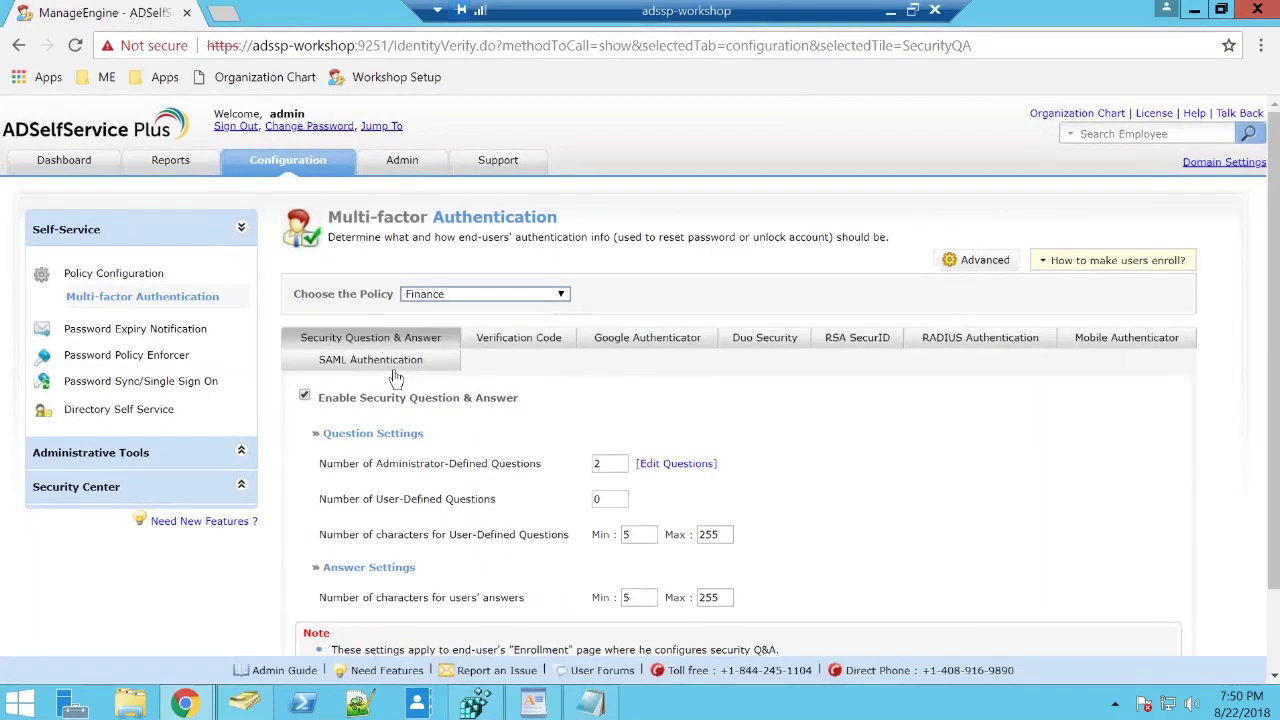
left_click(518, 337)
left_click(328, 430)
scroll(798, 645, "down", 2)
left_click(796, 638)
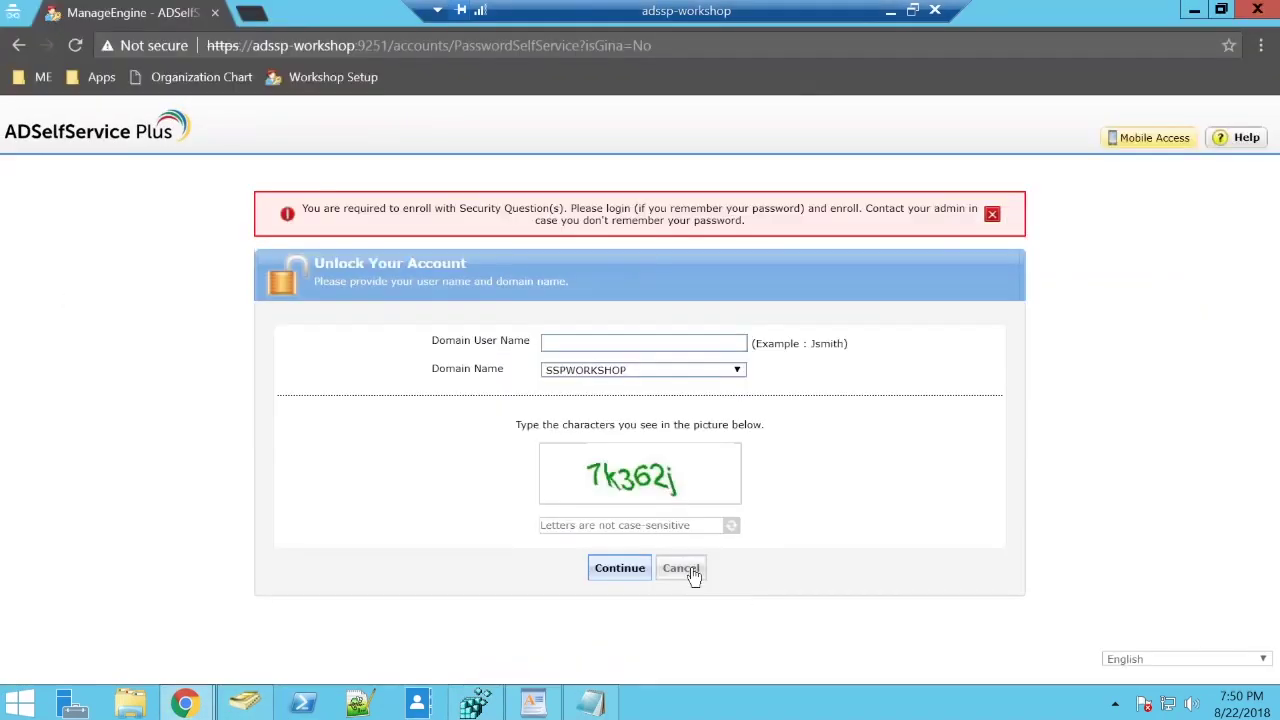
left_click(689, 570)
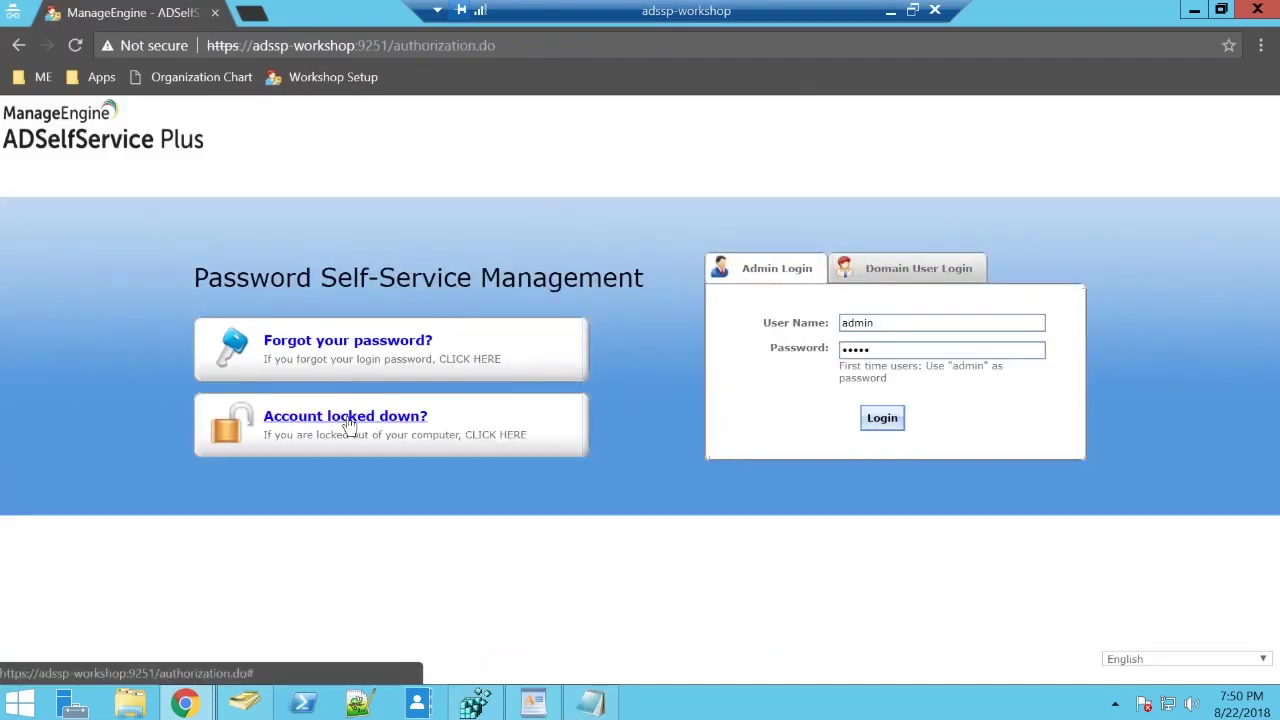
- Start the account unlock for the locked-out user, submitting his user name and captcha
left_click(348, 422)
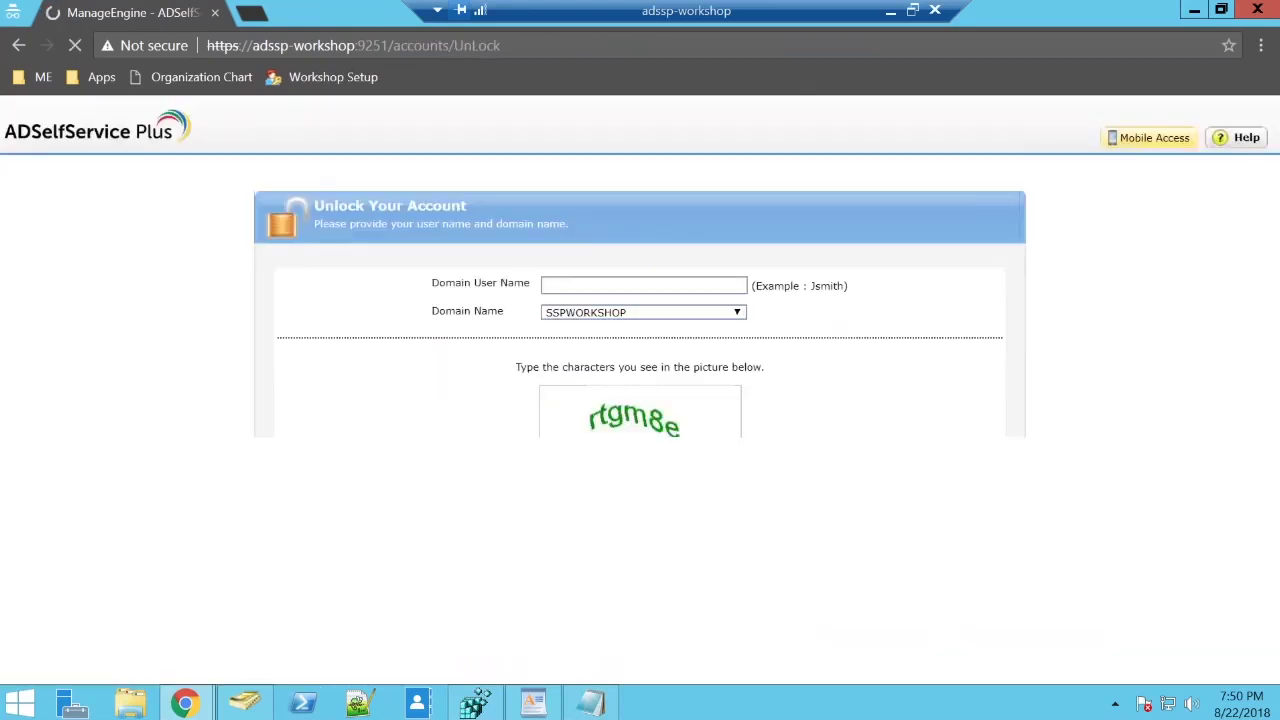
left_click(644, 284)
type("Bryan")
left_click(629, 468)
type("rtgm8e")
key("Return")
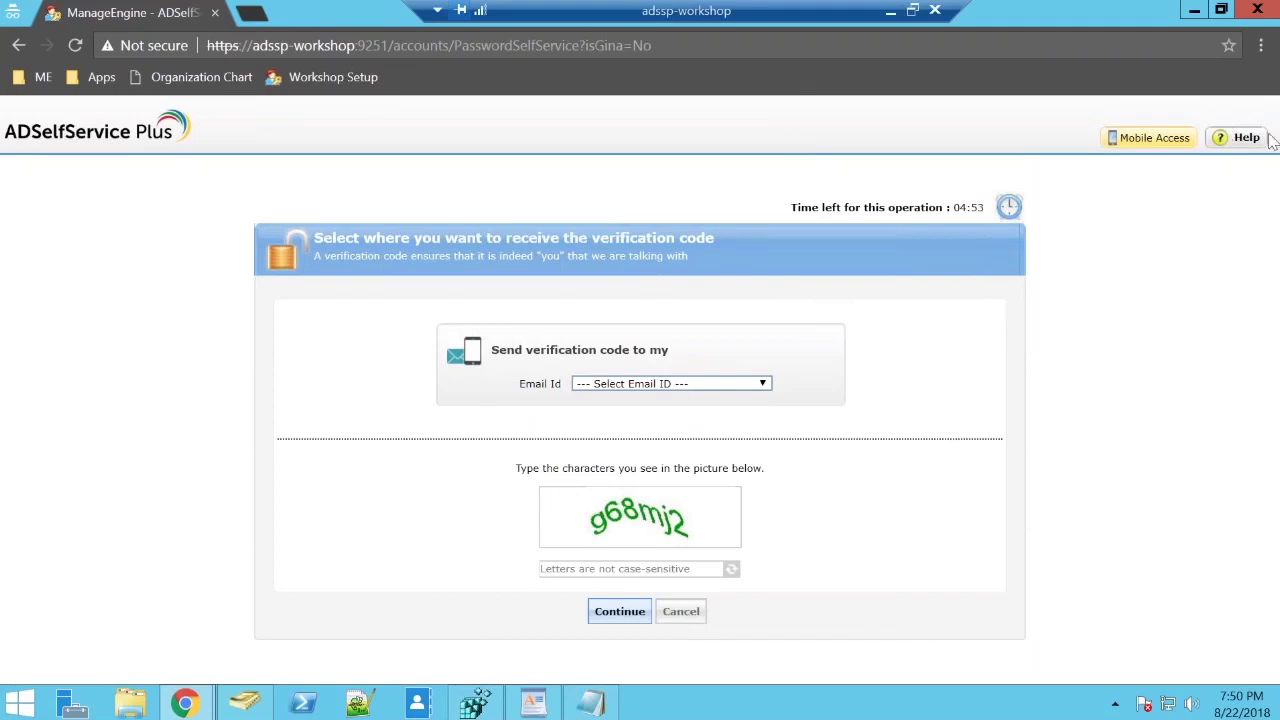
- Choose the user's e-mail address for the code, enter the captcha and continue
left_click(737, 389)
left_click(686, 411)
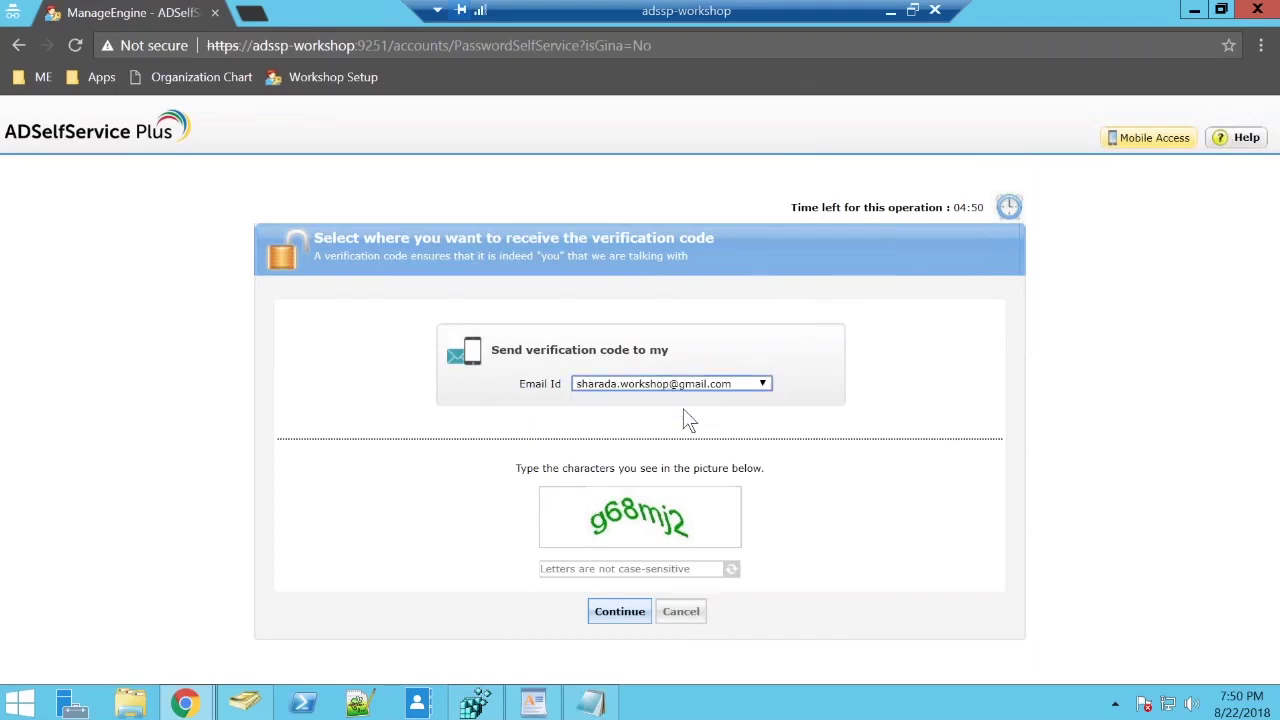
left_click(635, 566)
type("g68mj2")
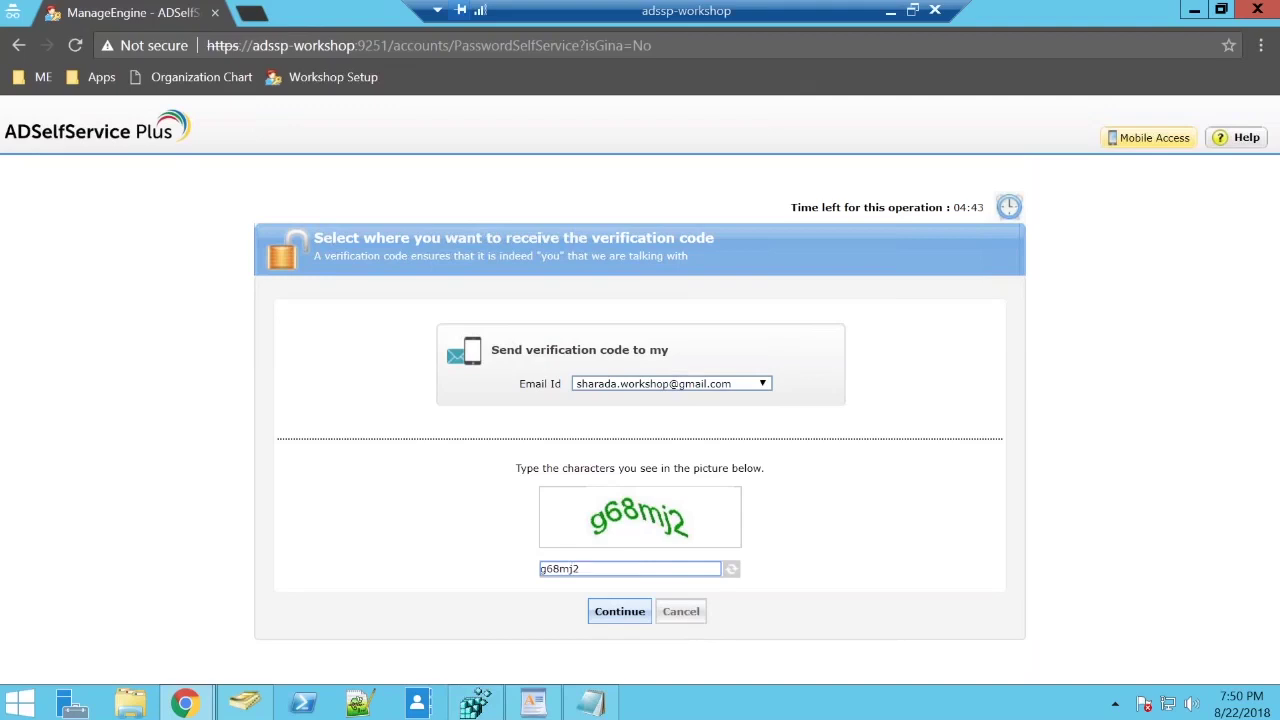
key("Tab")
key("Return")
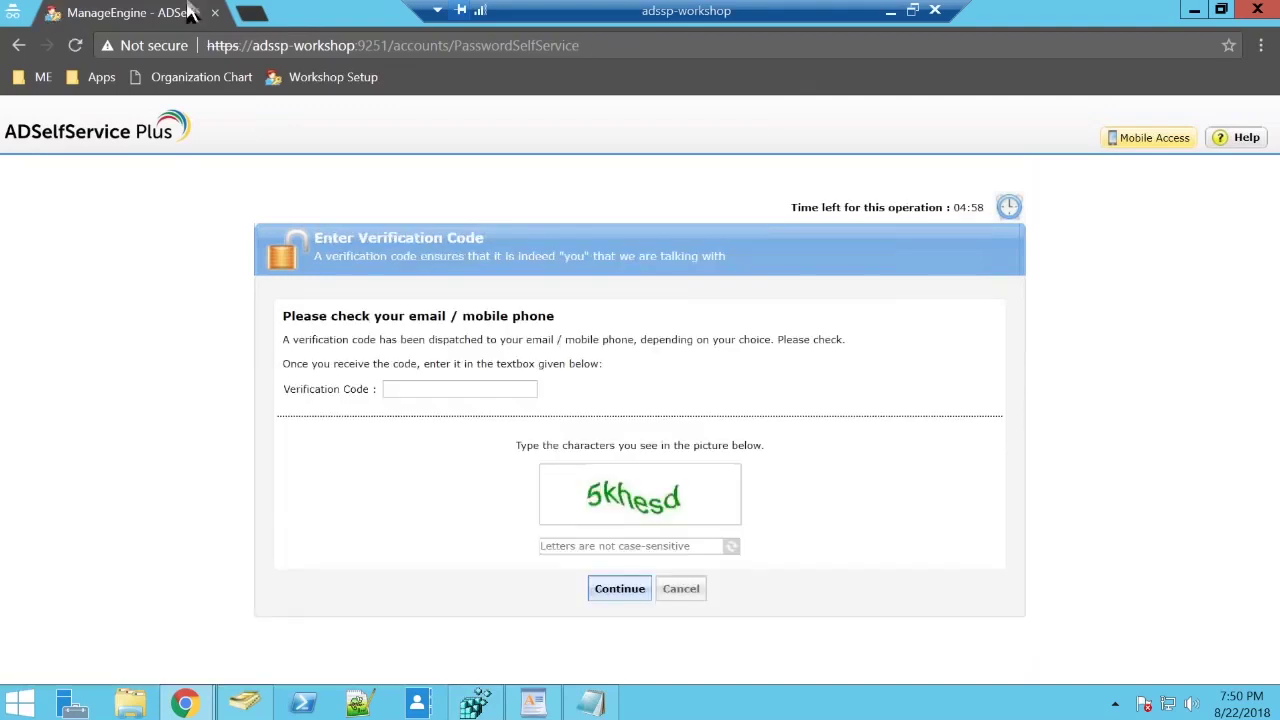
- Load the Gmail sign-in page in a new private browser tab
left_click(253, 19)
type("gmail")
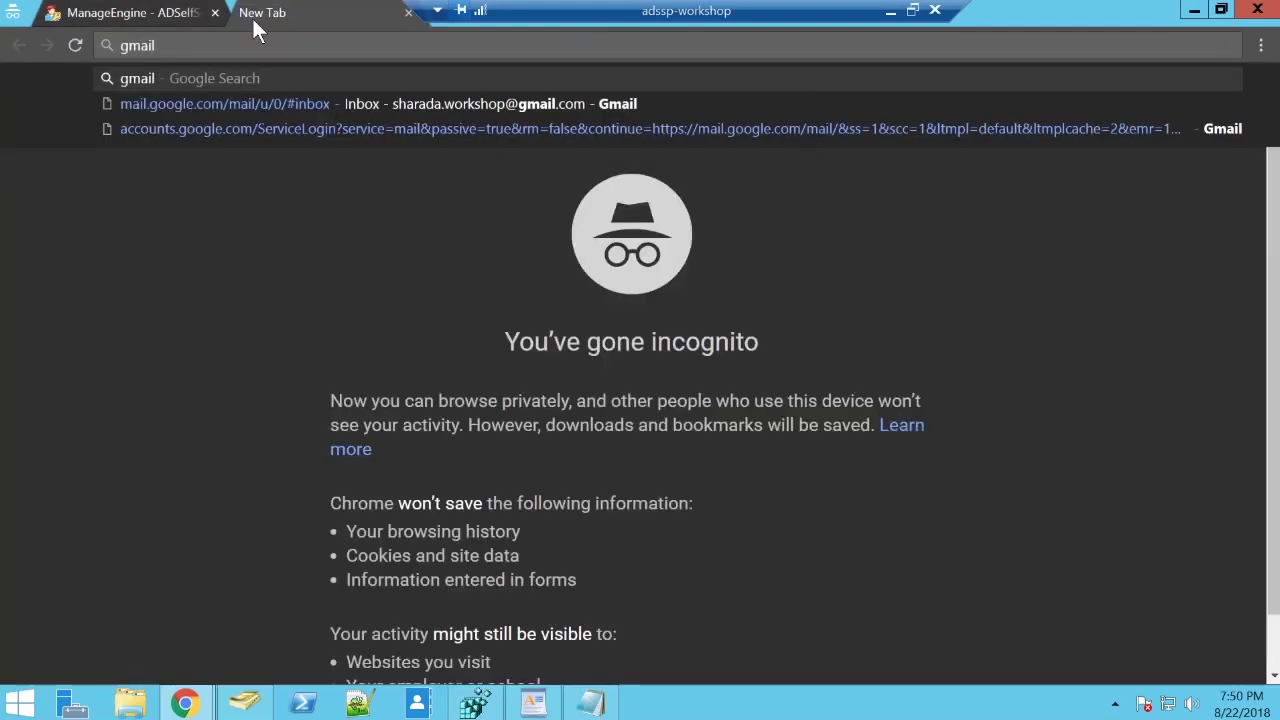
key("Down")
key("Return")
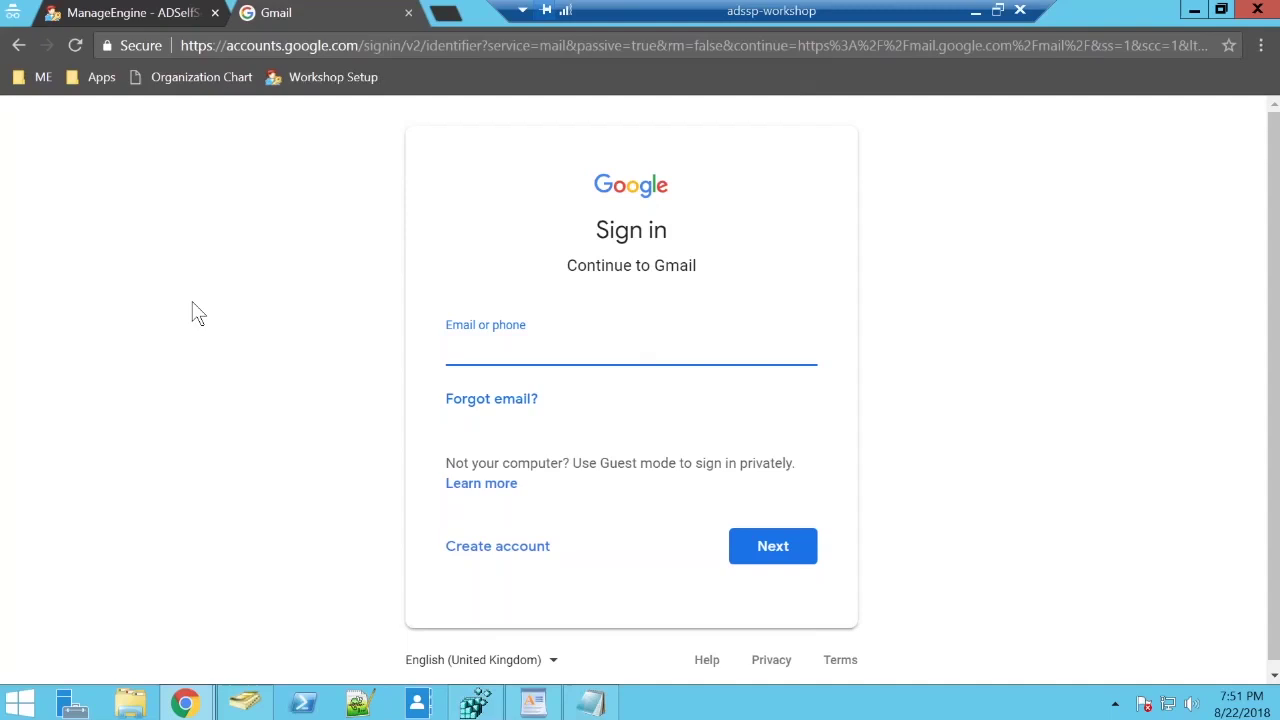
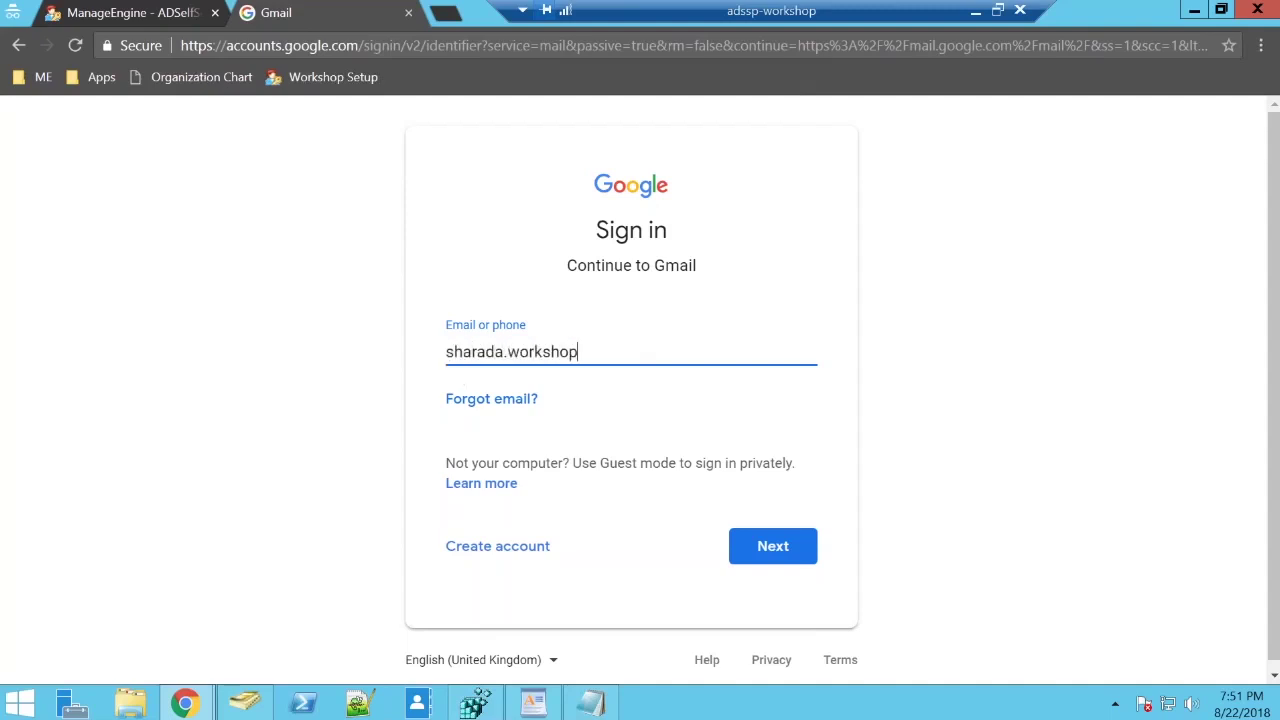
- Sign in with the workshop Gmail account's e-mail and password, then bring Active Directory forward
key("Return")
type("•••••••••••")
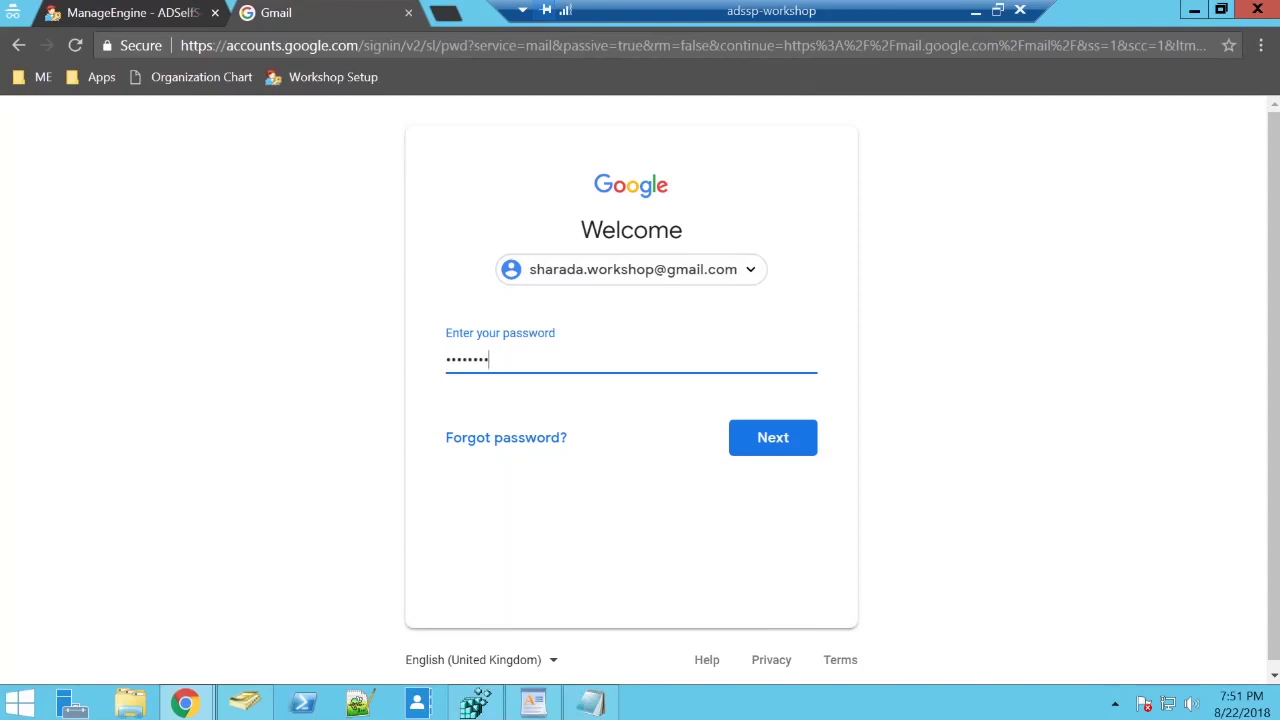
type("•")
key("Return")
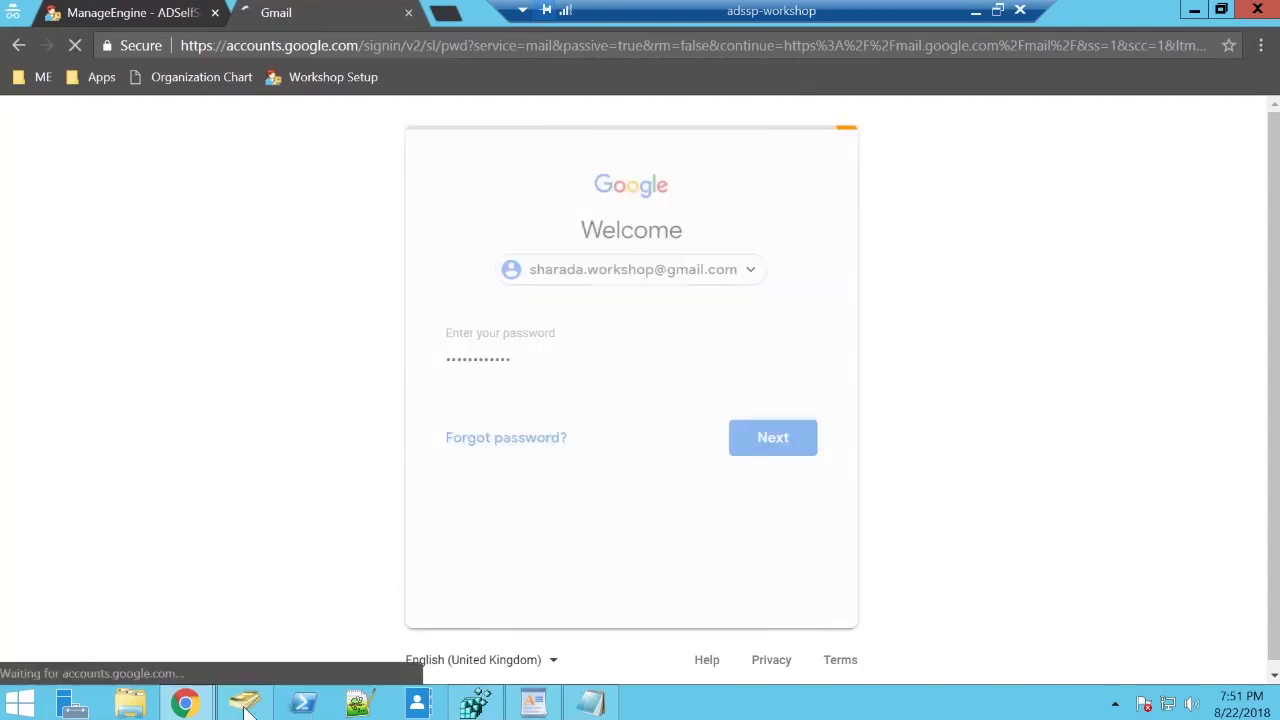
left_click(245, 705)
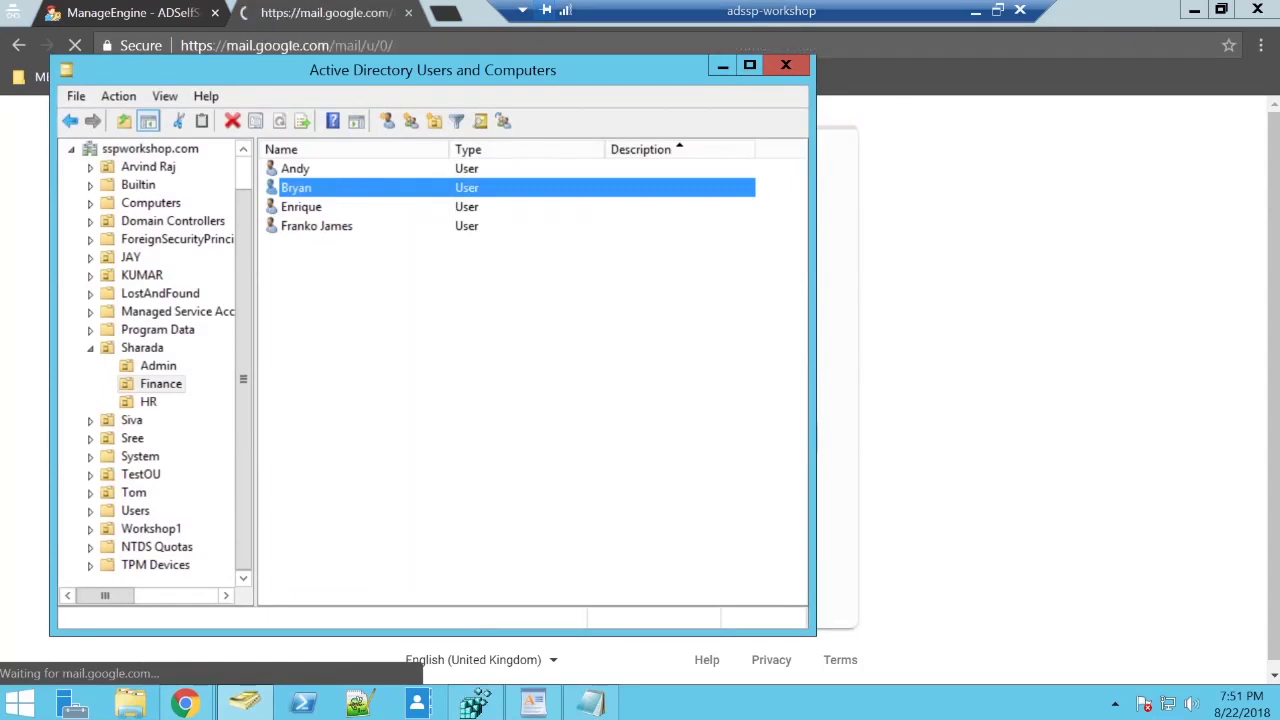
key("Return")
left_click(377, 457)
double_click(377, 457)
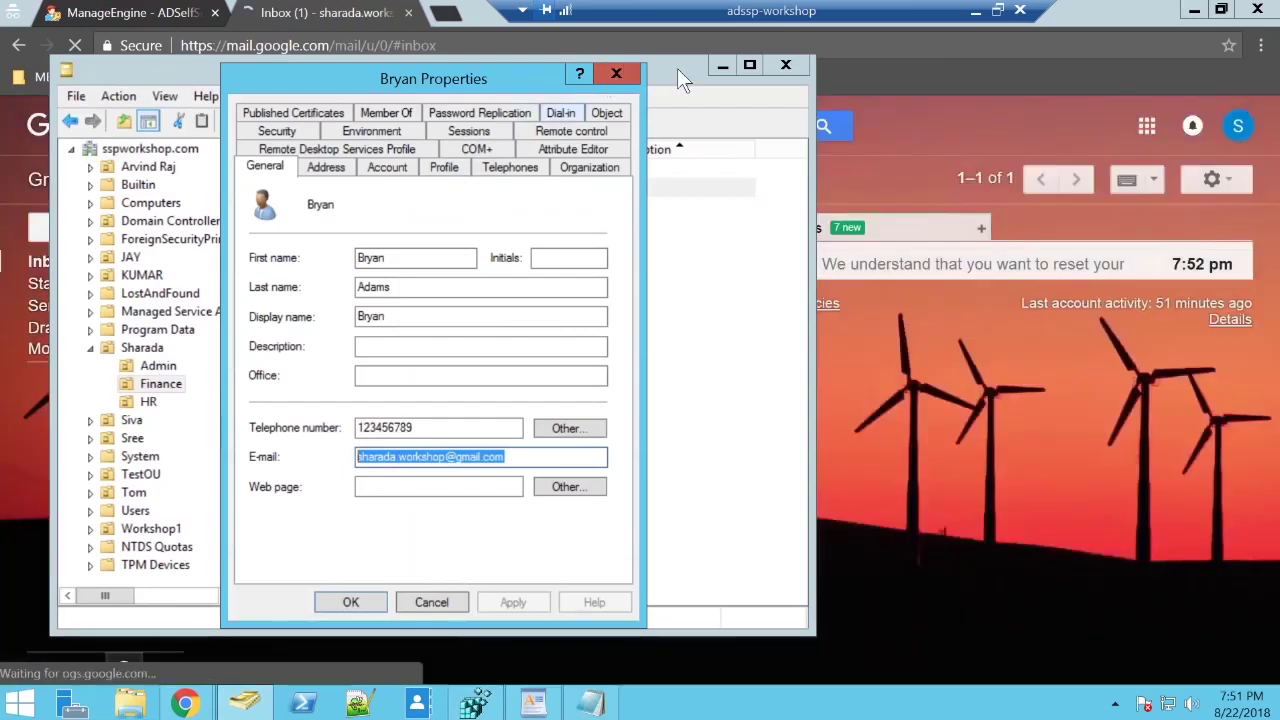
key("Escape")
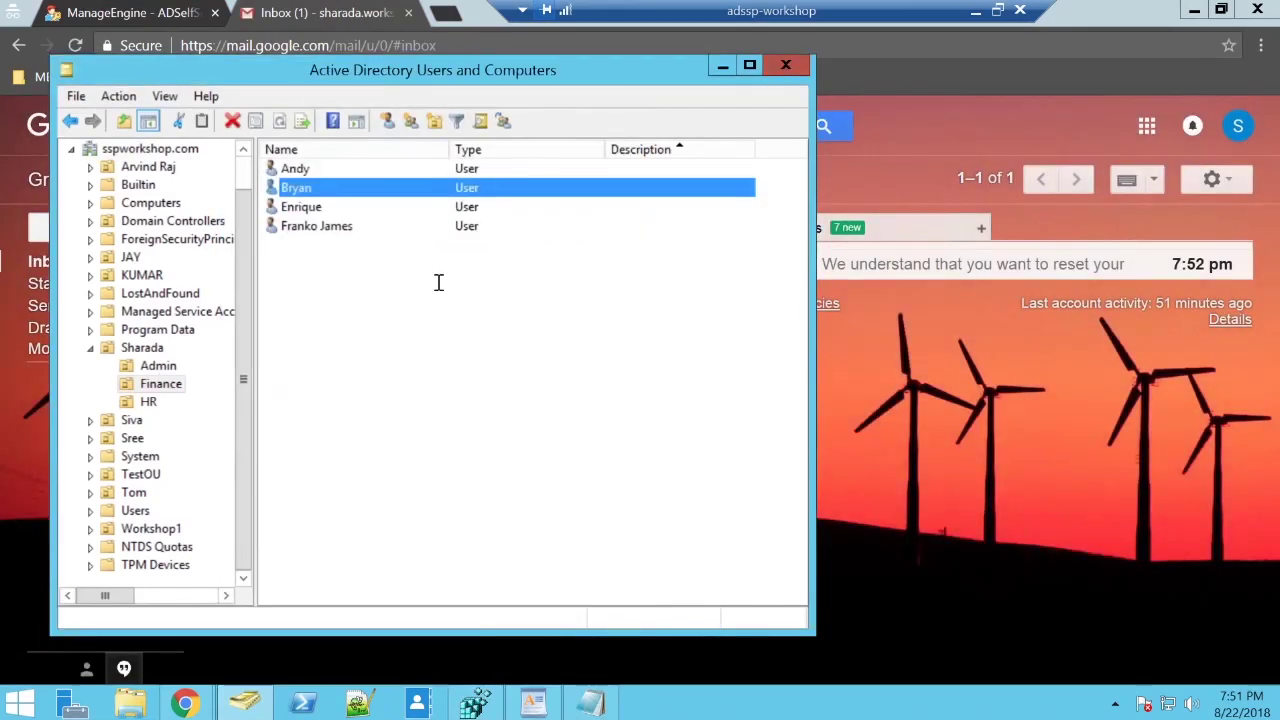
key("alt+Tab")
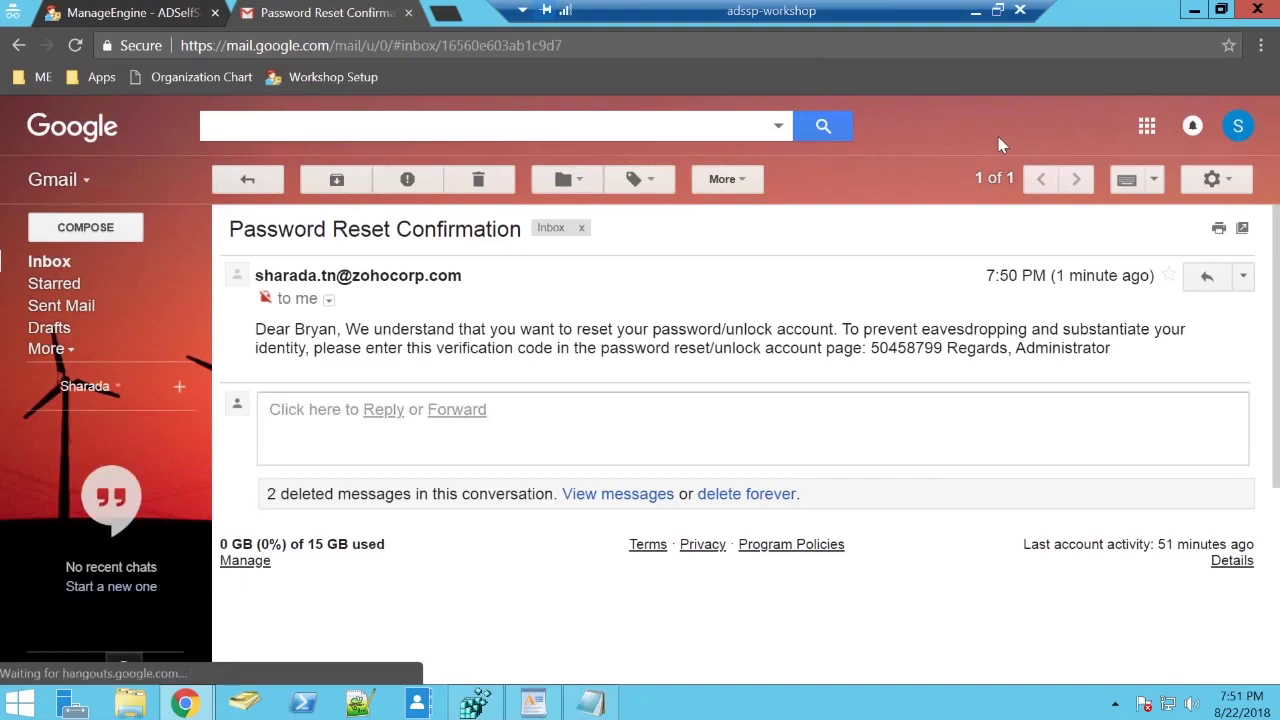
- Copy the emailed verification code into the unlock page's Verification Code field
double_click(905, 348)
key("ctrl+c")
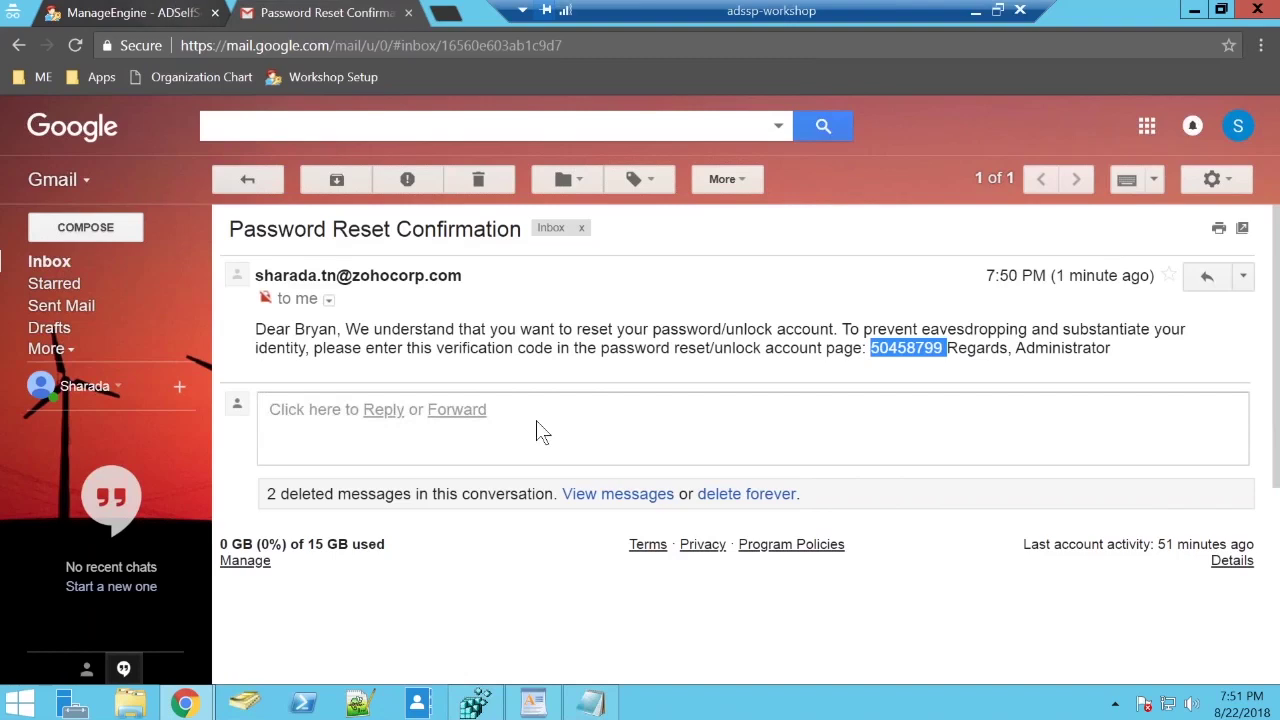
key("ctrl+shift+Tab")
left_click(464, 390)
key("ctrl+v")
- Submit the verification code with captcha '5khesd'
key("Tab")
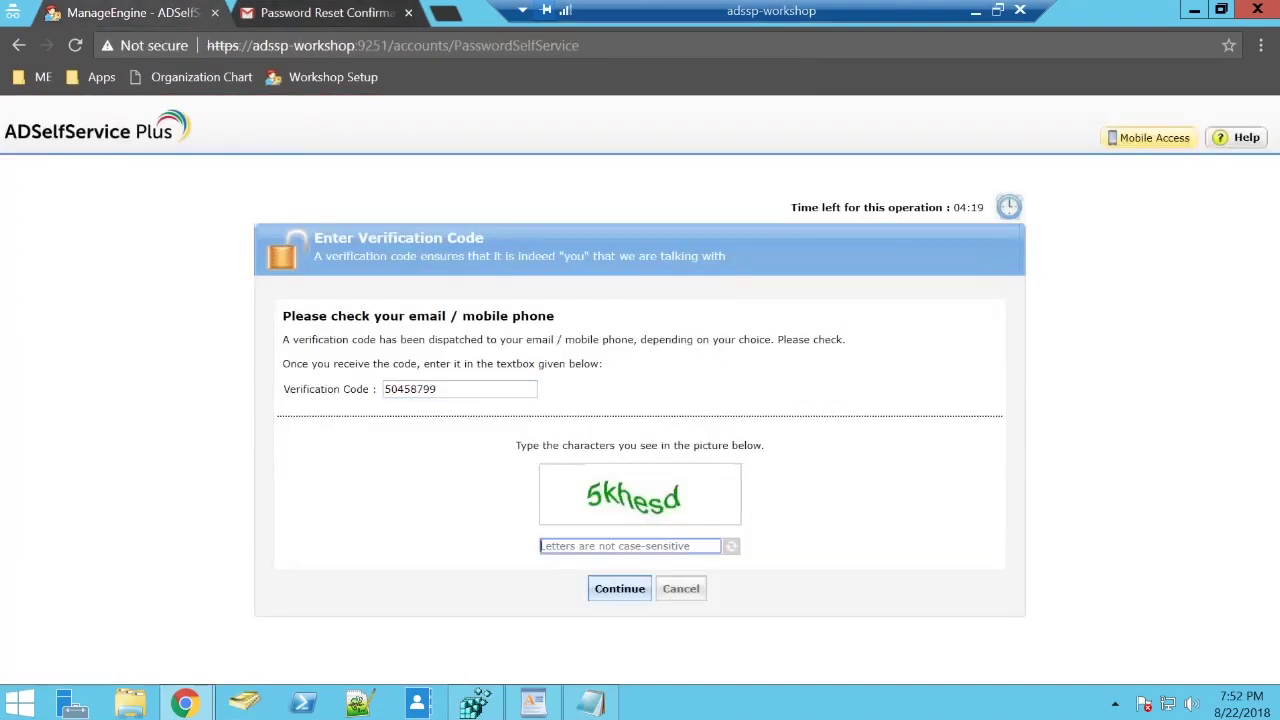
type("5khesd")
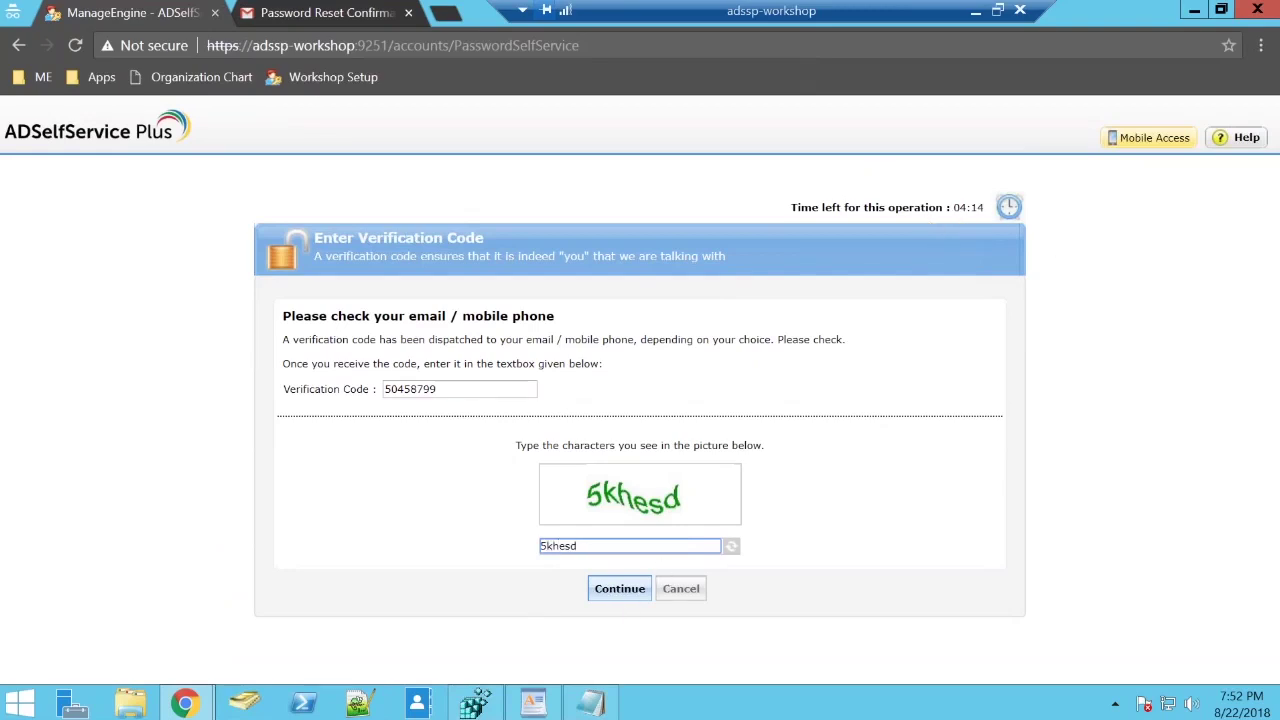
left_click(619, 588)
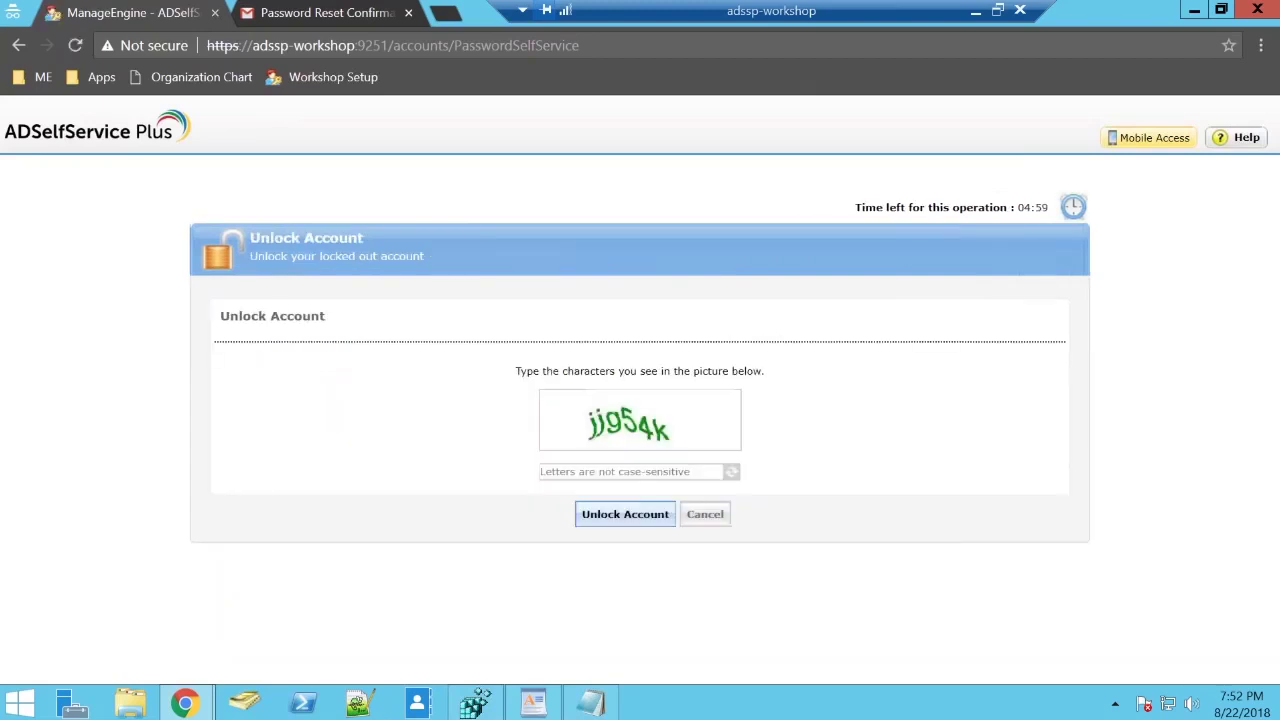
- Unlock the account with captcha 'jjg54k', return to the portal home page, and show the slides
type("jjg54k")
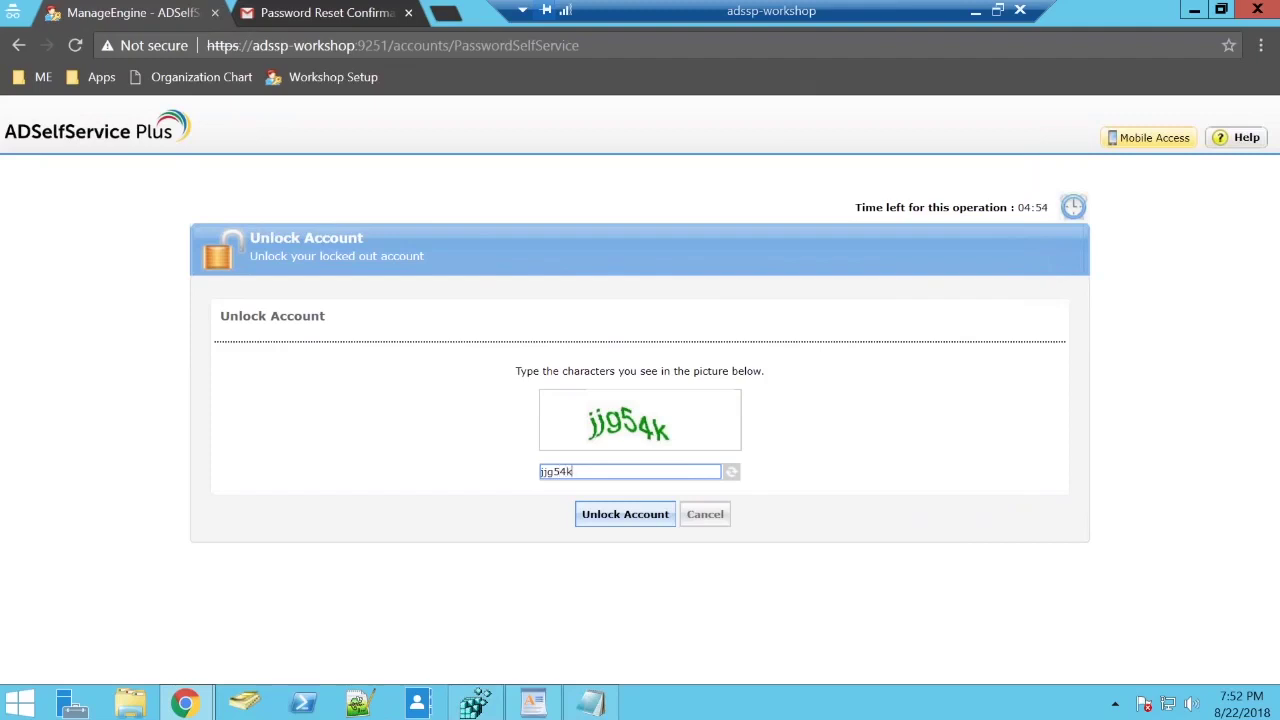
key("Return")
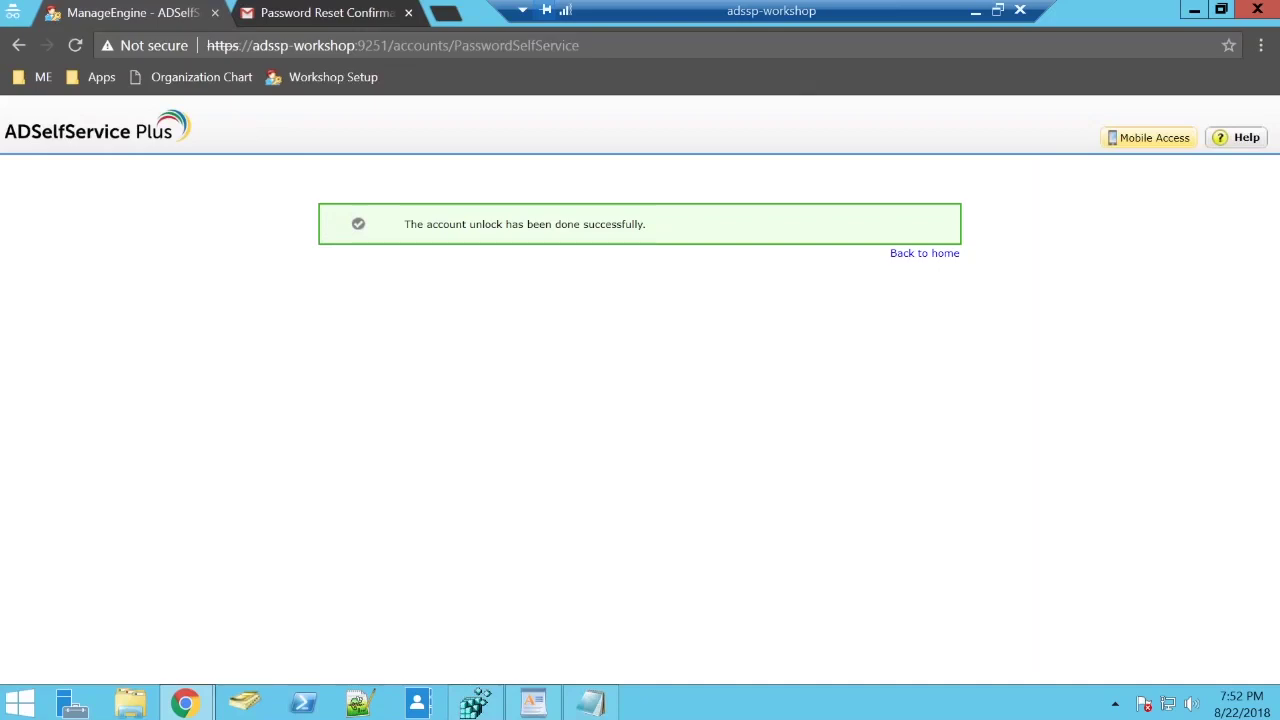
left_click(922, 254)
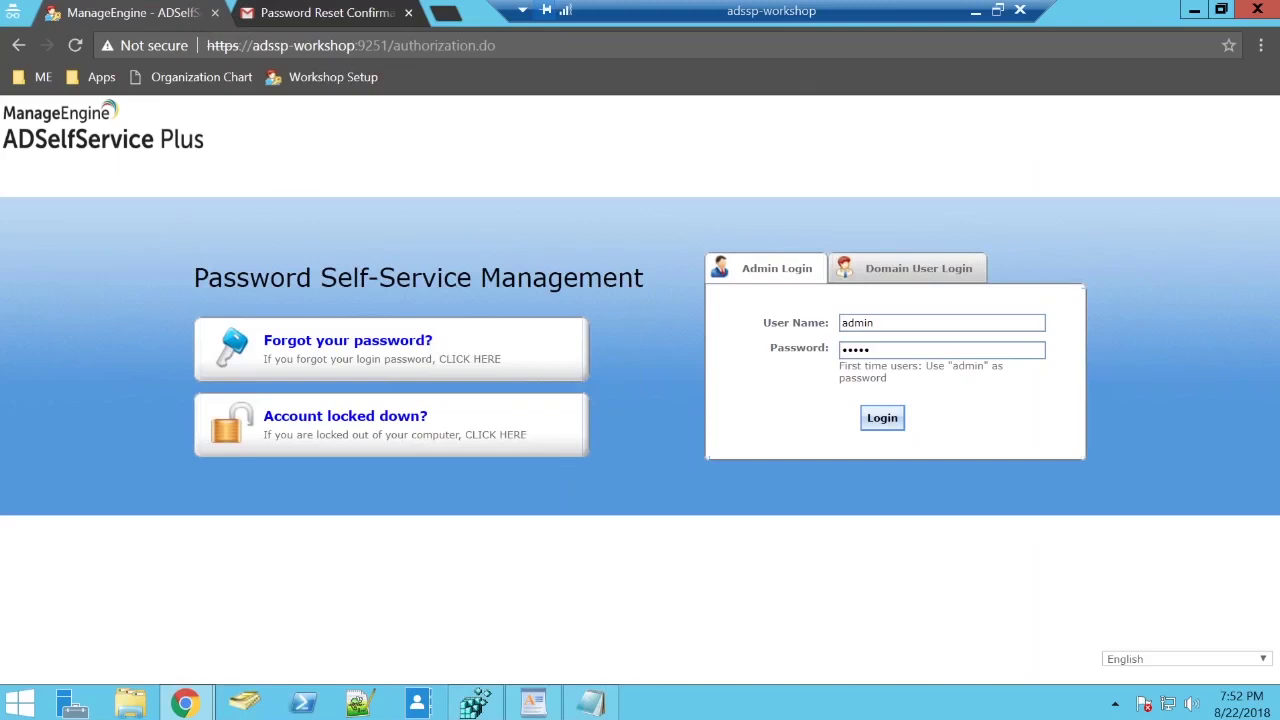
left_click(977, 20)
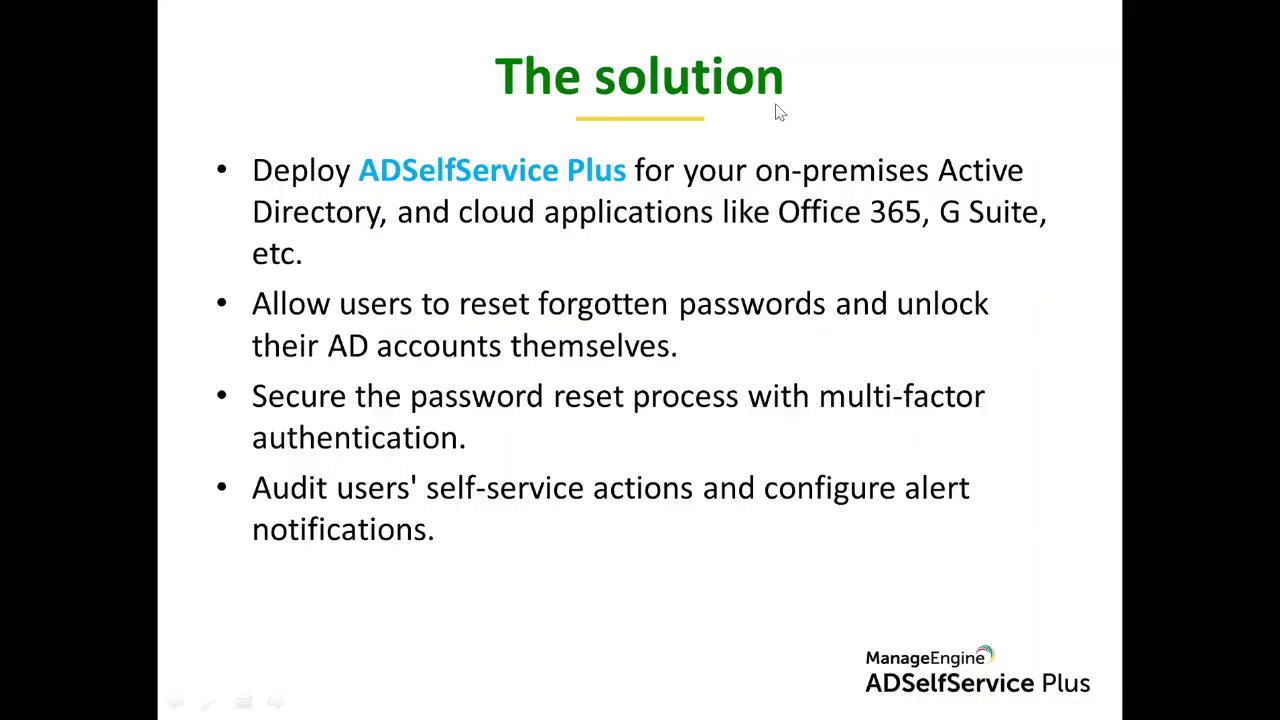
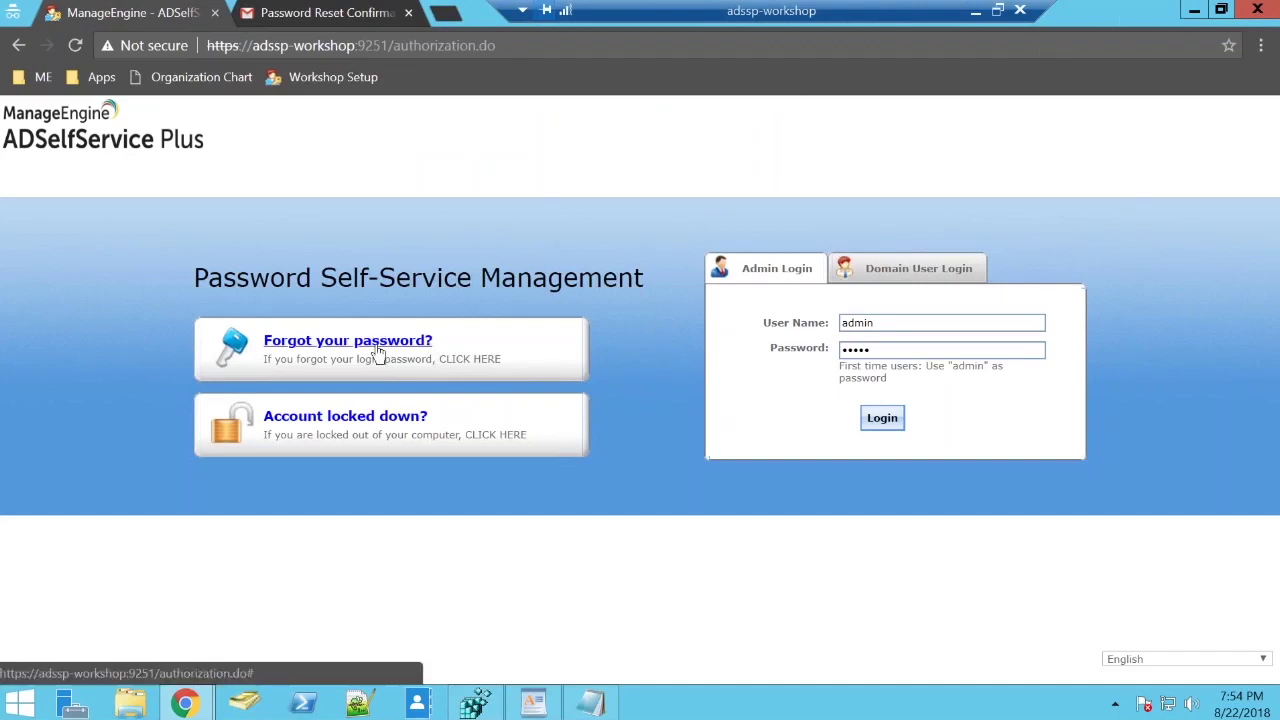
- In Password Policy Enforcer, select the HR policy and enable Enforce Custom Password Policy
mouse_move(183, 706)
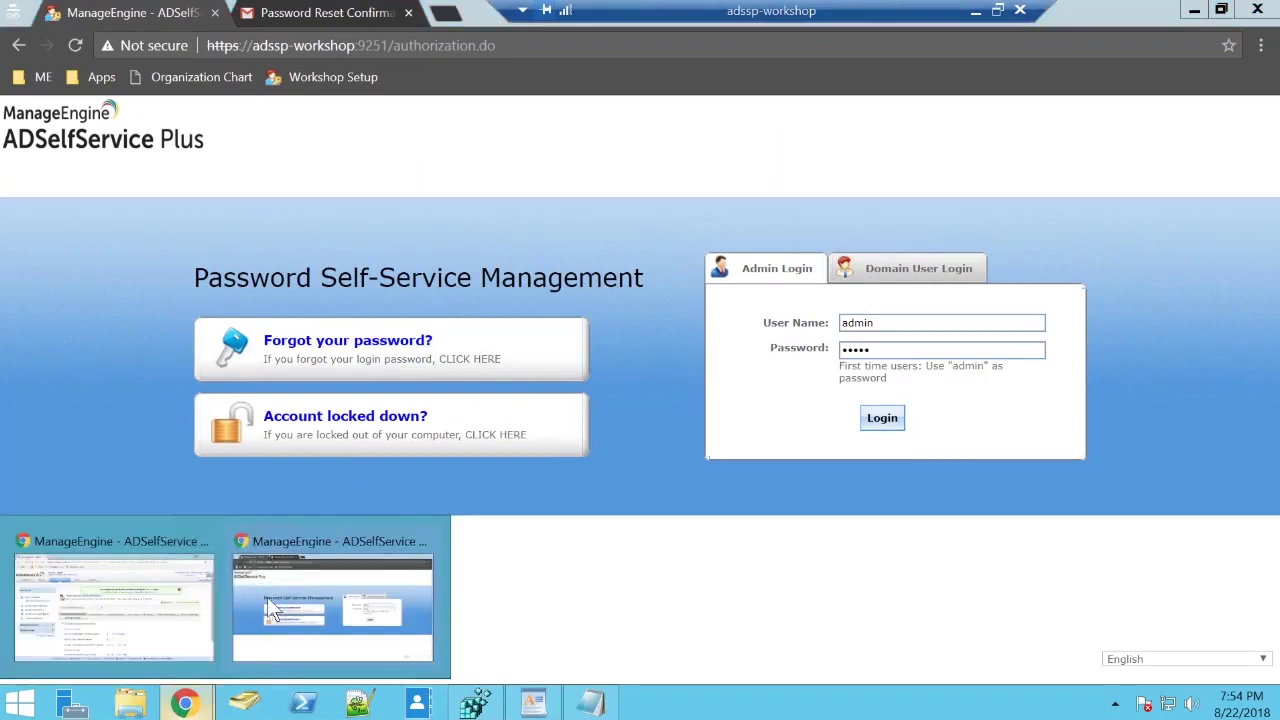
left_click(200, 604)
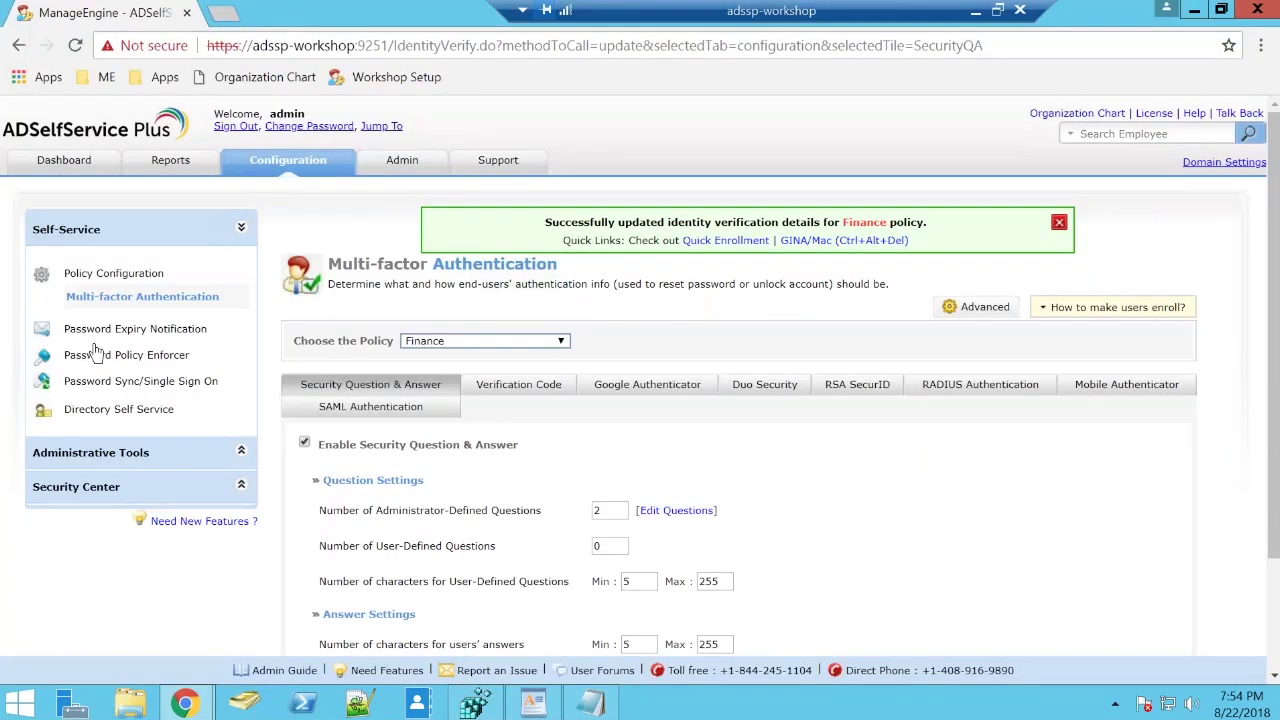
left_click(133, 360)
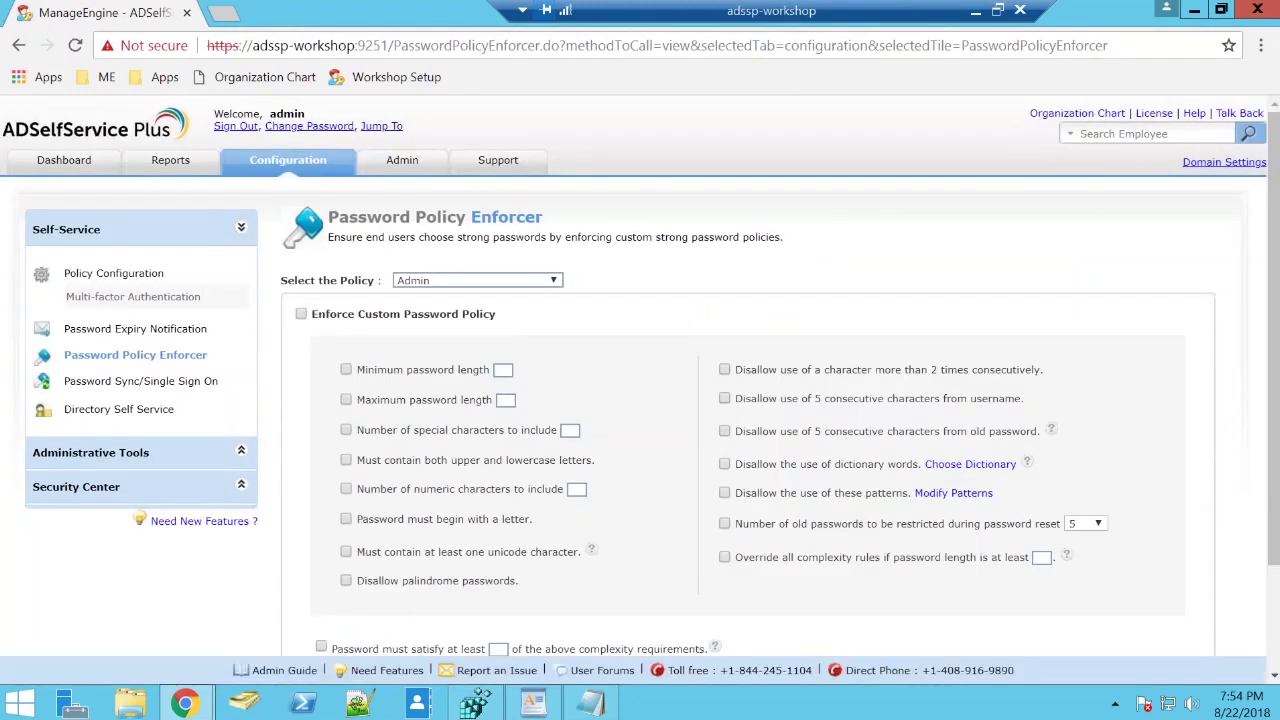
scroll(623, 280, "down", 2)
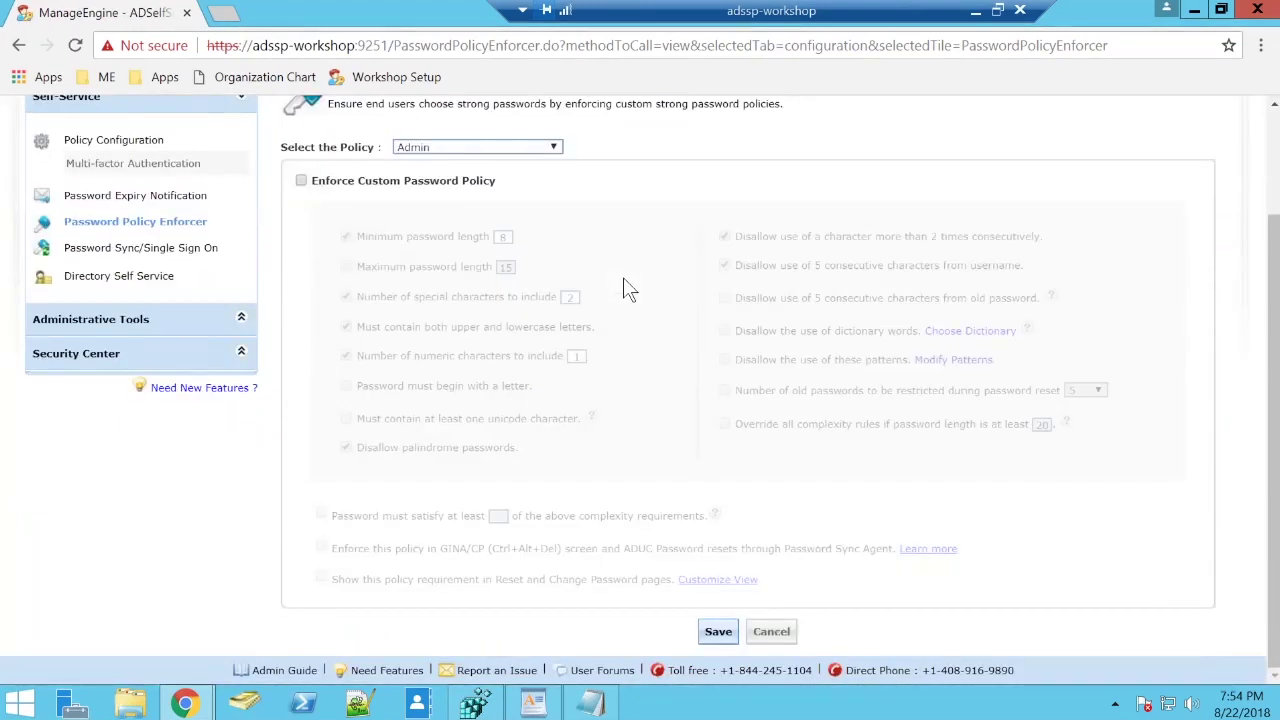
scroll(623, 280, "up", 1)
left_click(513, 249)
left_click(449, 285)
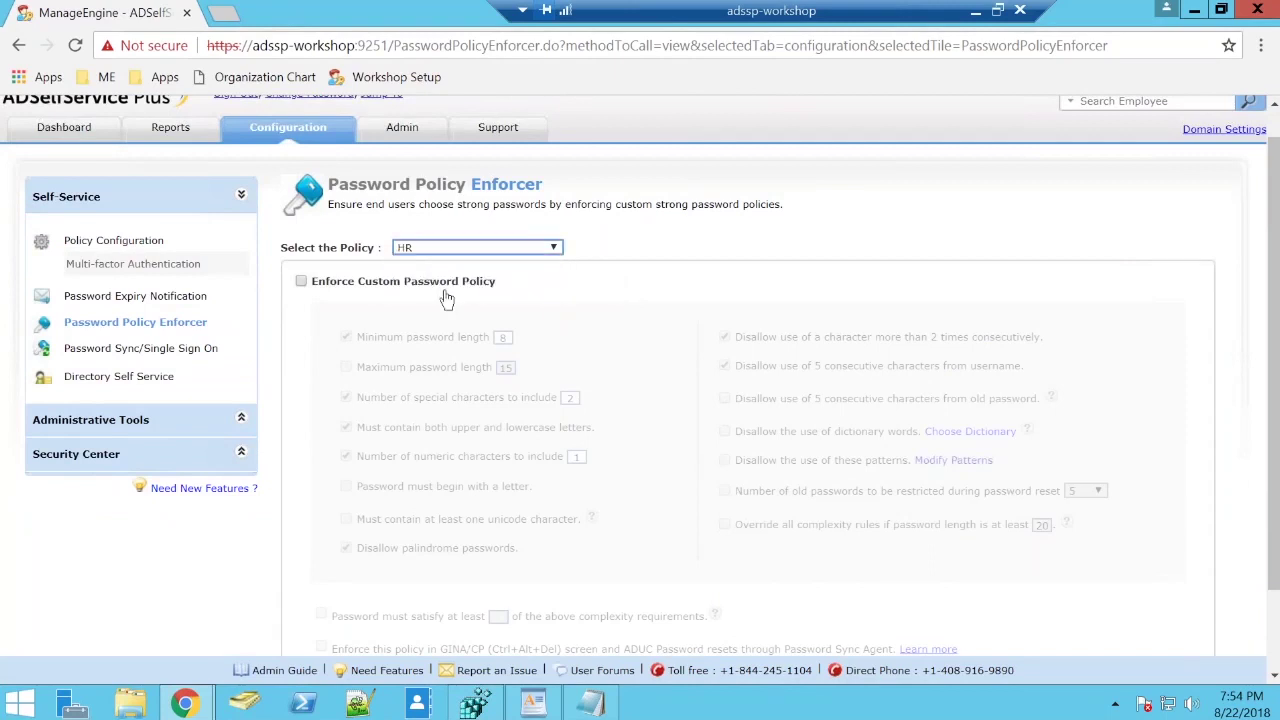
left_click(301, 282)
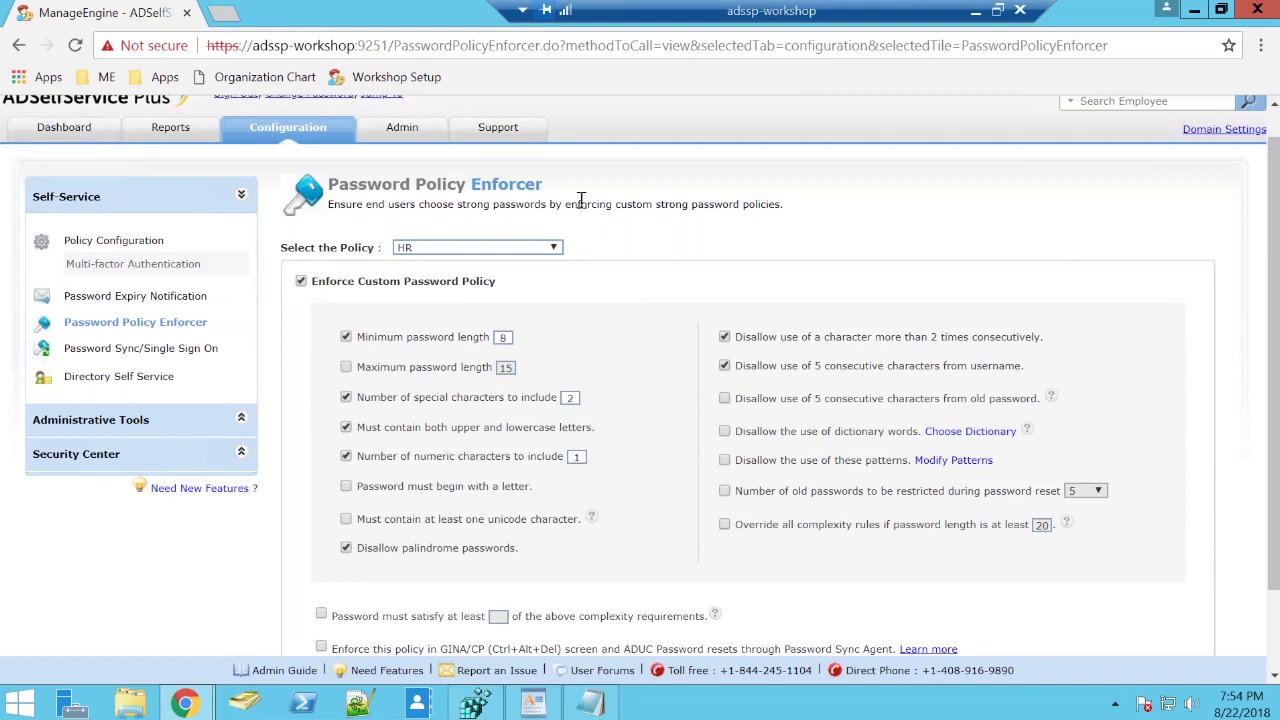
- Allow characters repeated more than twice, require 1 special character, and drop the mixed-case rule
scroll(580, 200, "down", 1)
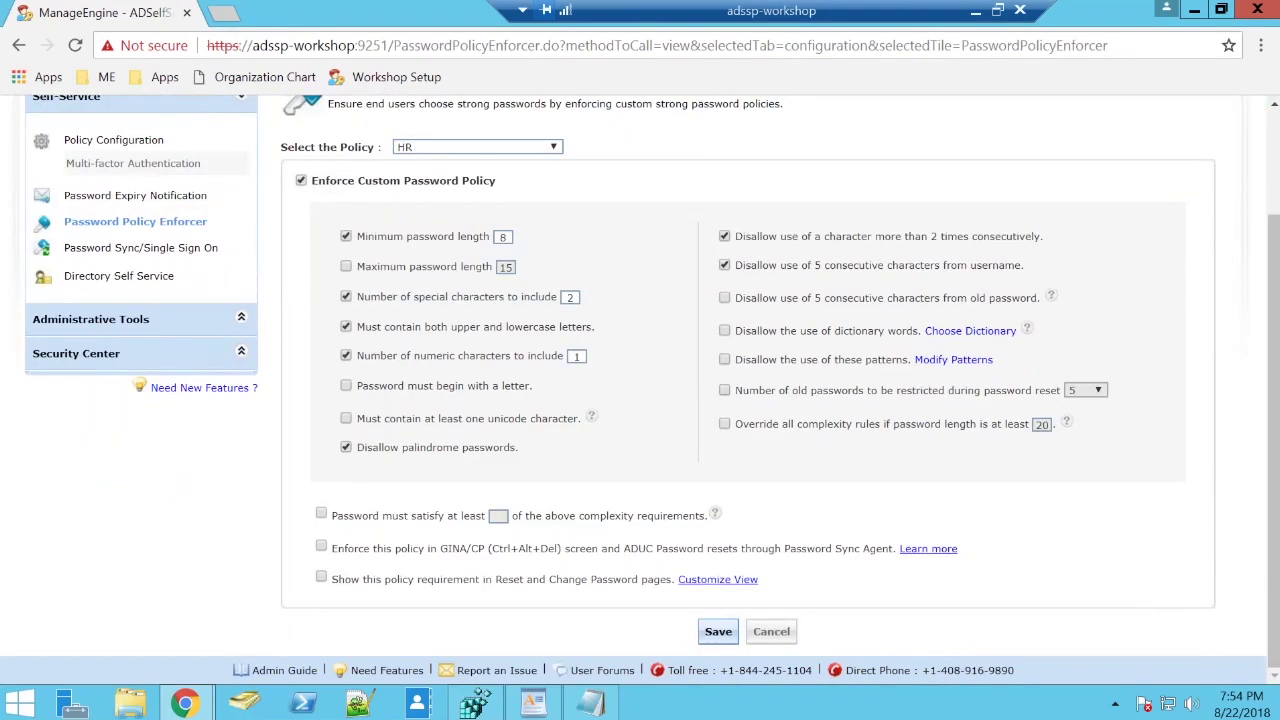
left_click(725, 237)
double_click(570, 297)
type("1")
left_click(346, 327)
- Enforce the policy in GINA and ADUC resets, show requirements on reset pages, and save
left_click(340, 554)
left_click(322, 580)
left_click(718, 631)
mouse_move(200, 705)
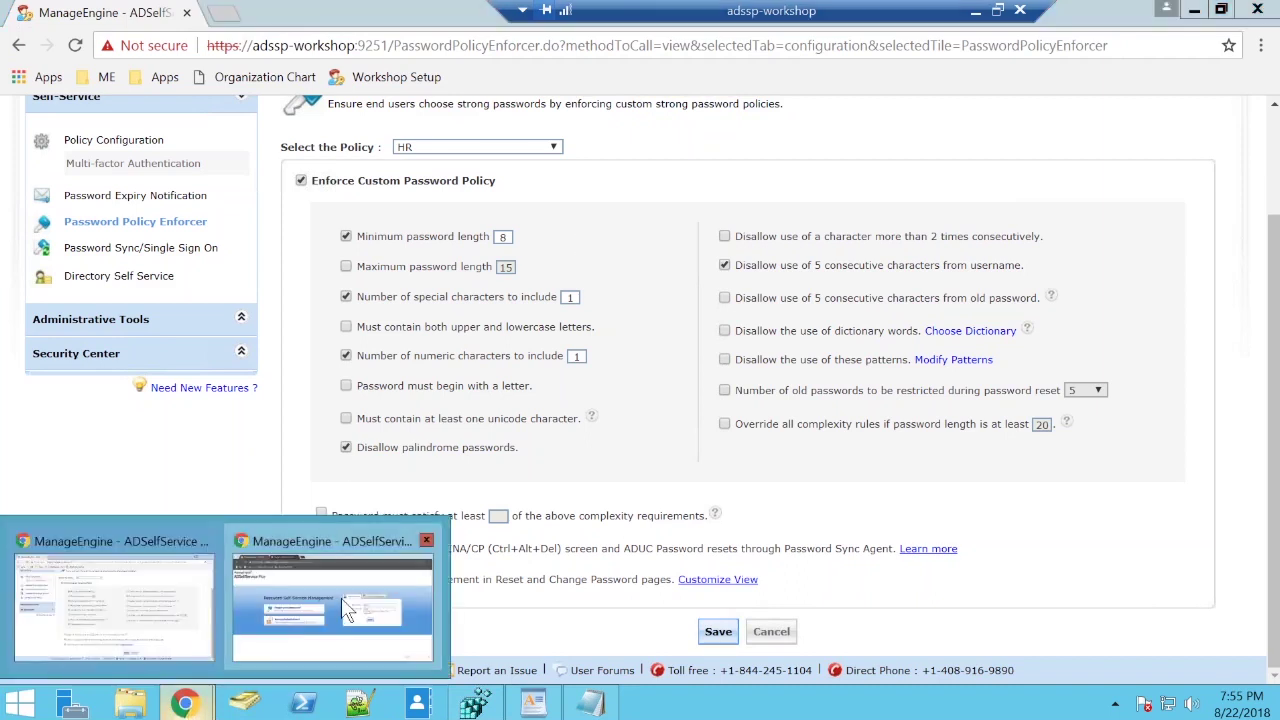
left_click(292, 640)
- Start a forgotten-password reset for the domain user with the captcha and list the code e-mail addresses
left_click(347, 340)
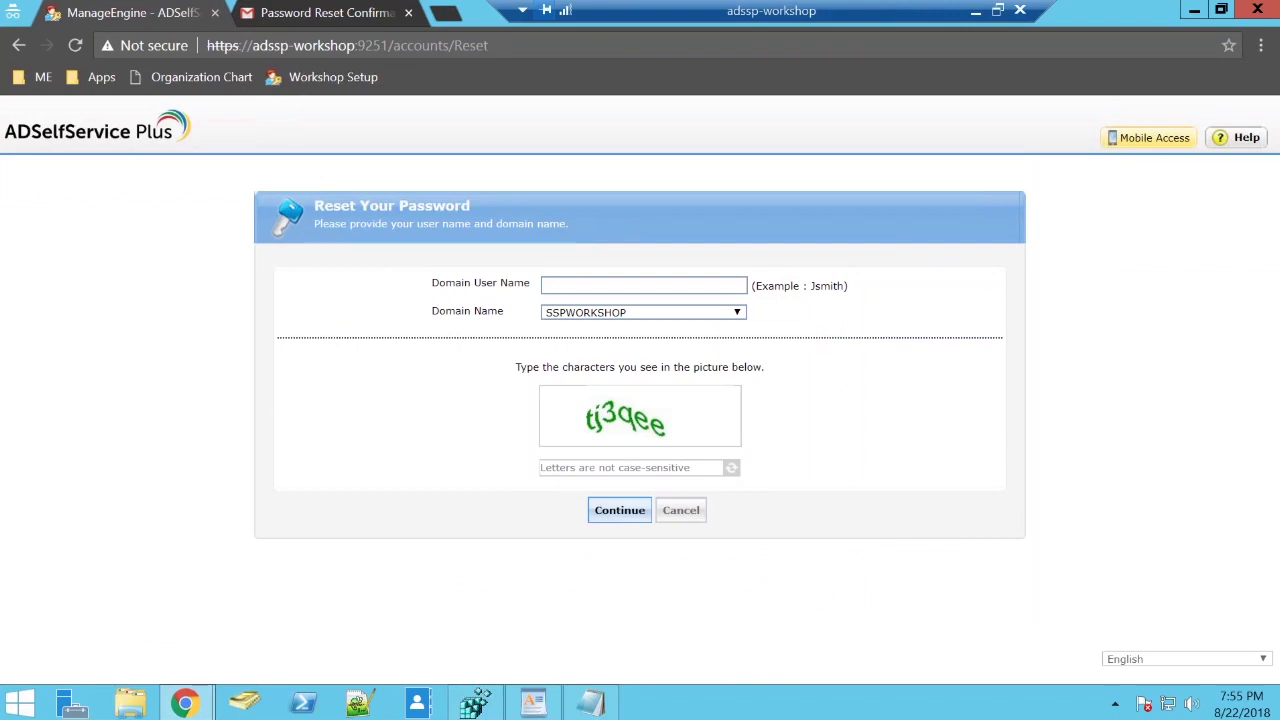
left_click(602, 291)
type("Adam")
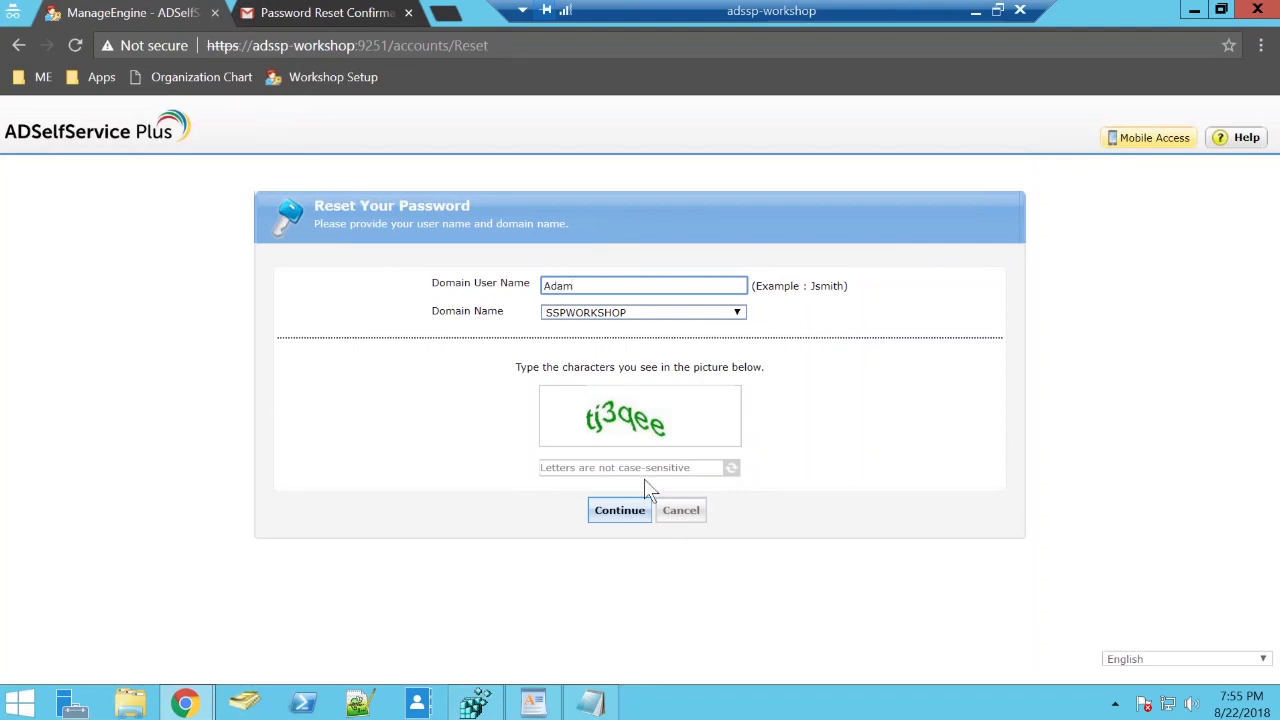
left_click(651, 467)
type("tj3qee")
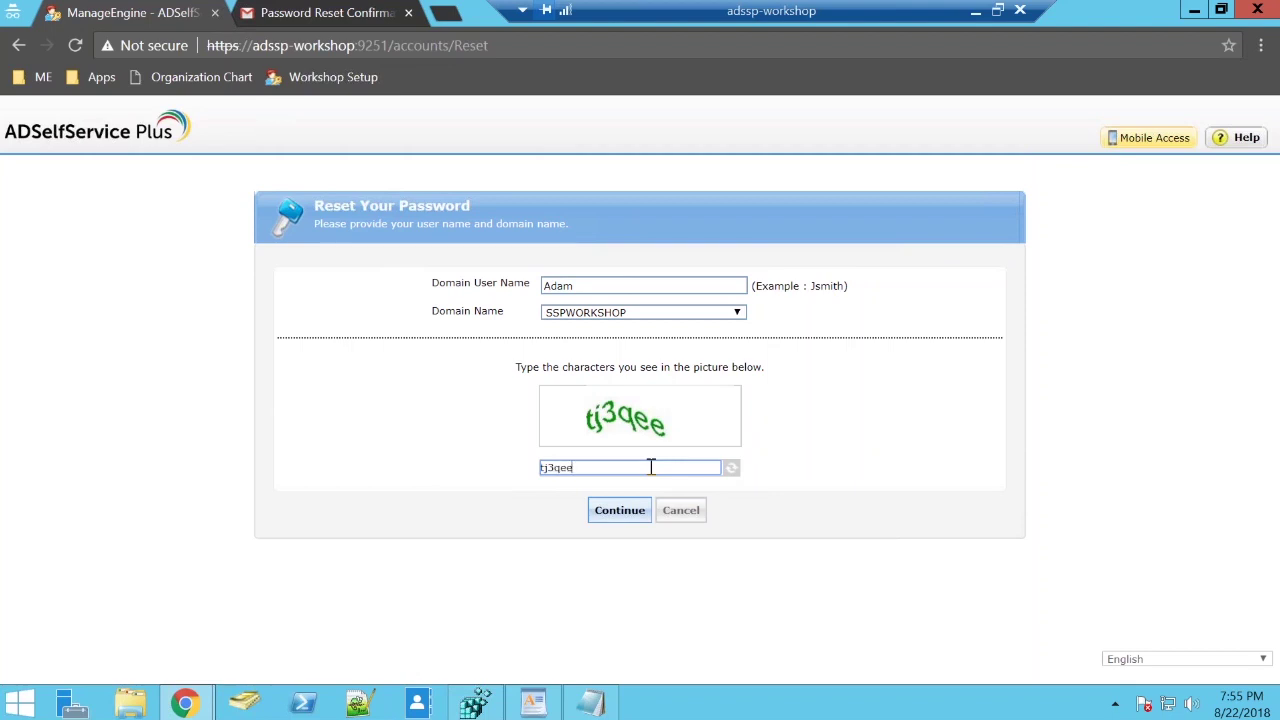
key("Return")
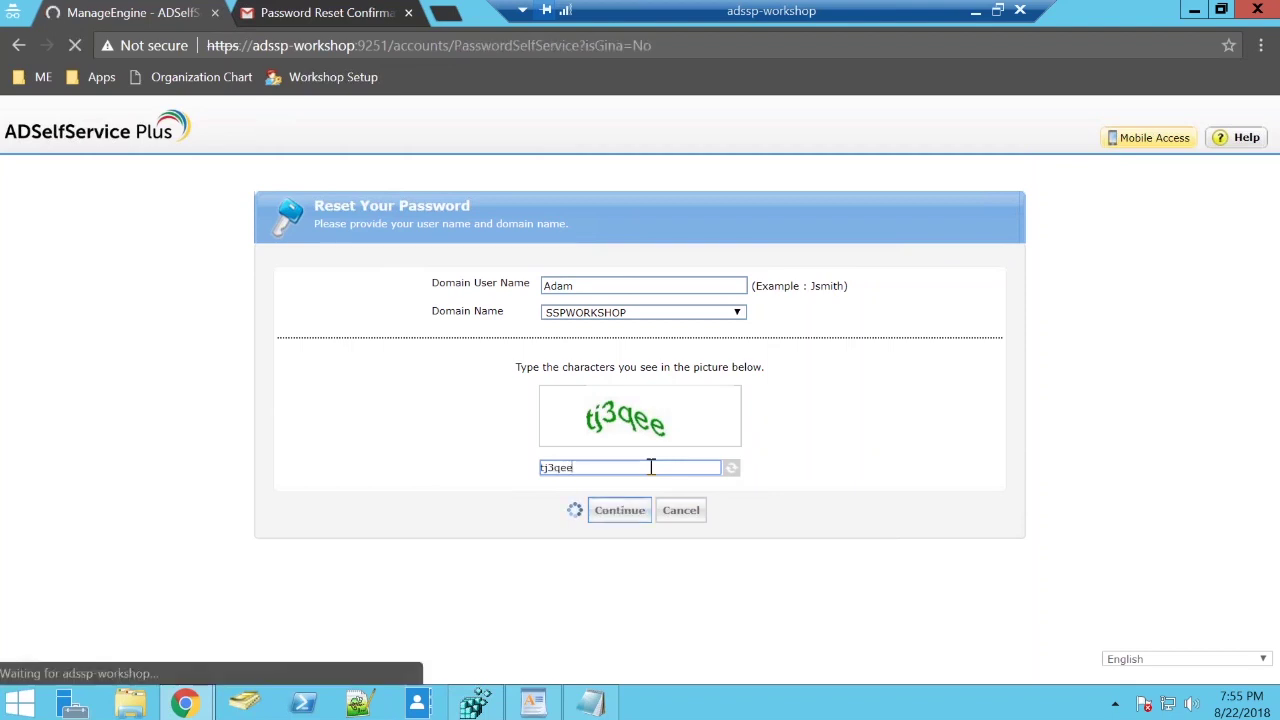
left_click(702, 386)
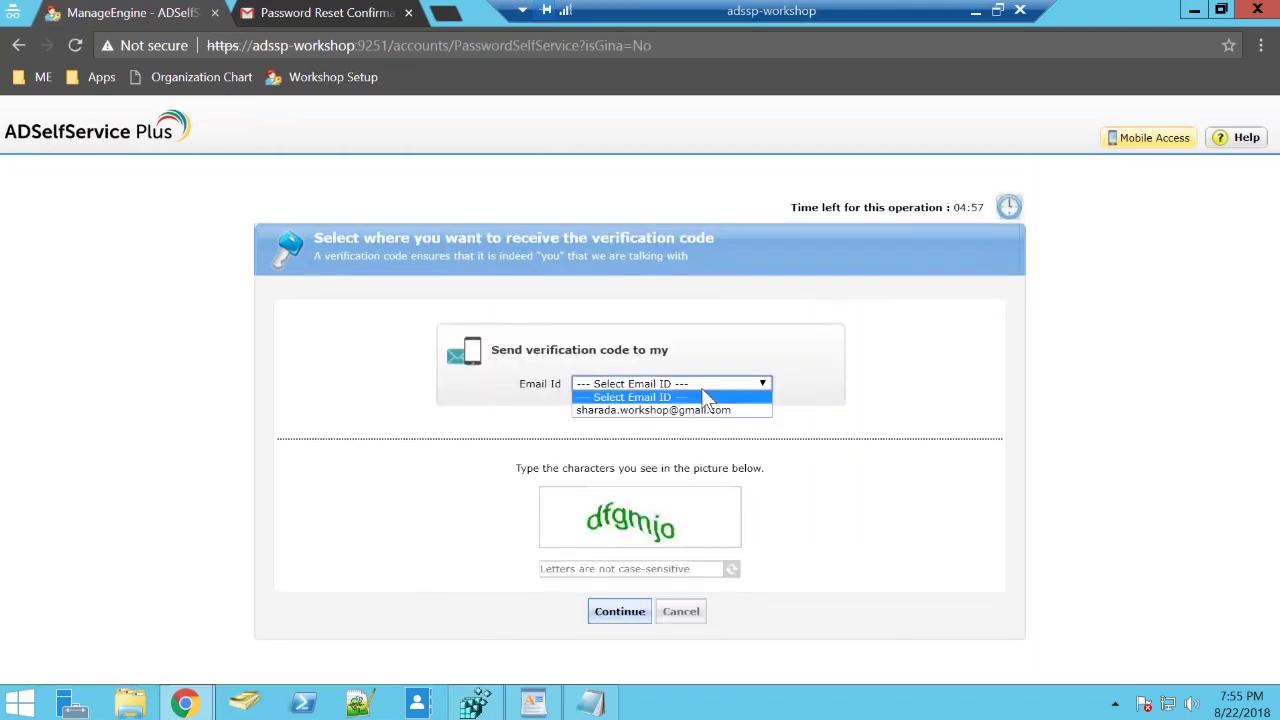
- Choose the user's e-mail address for the code and delete the old Password Reset Confirmation e-mail
left_click(697, 410)
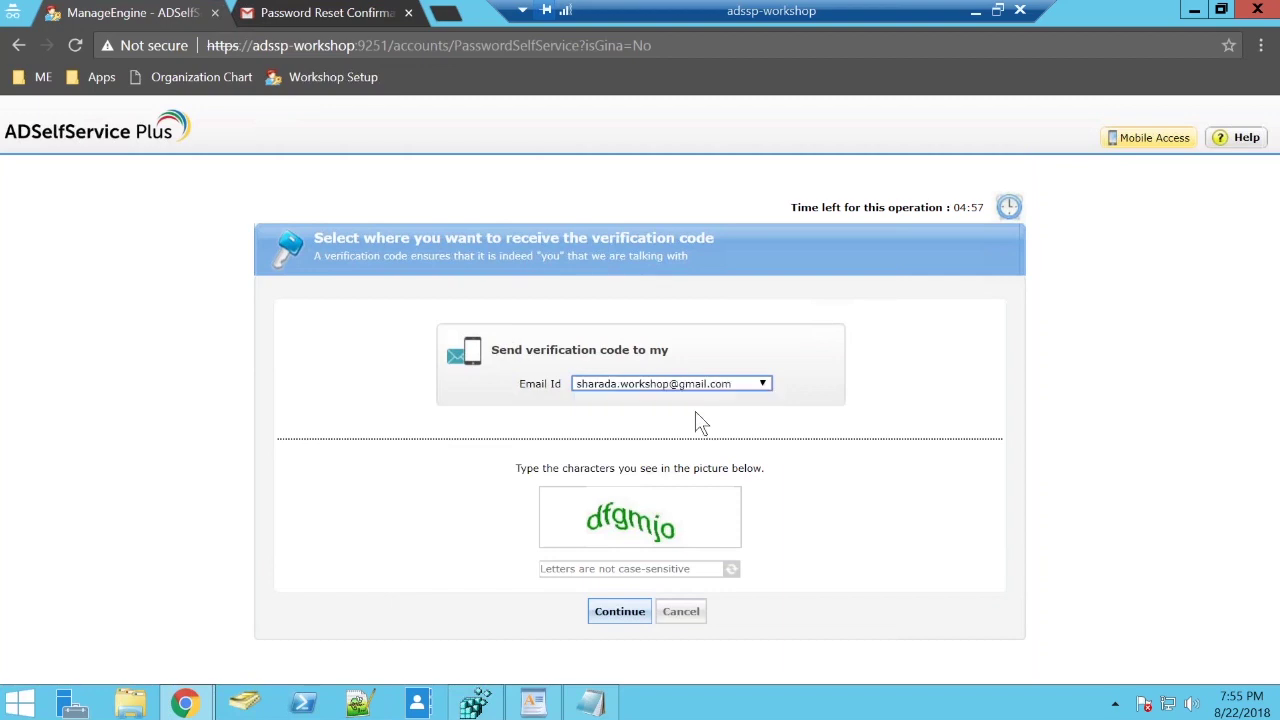
left_click(319, 13)
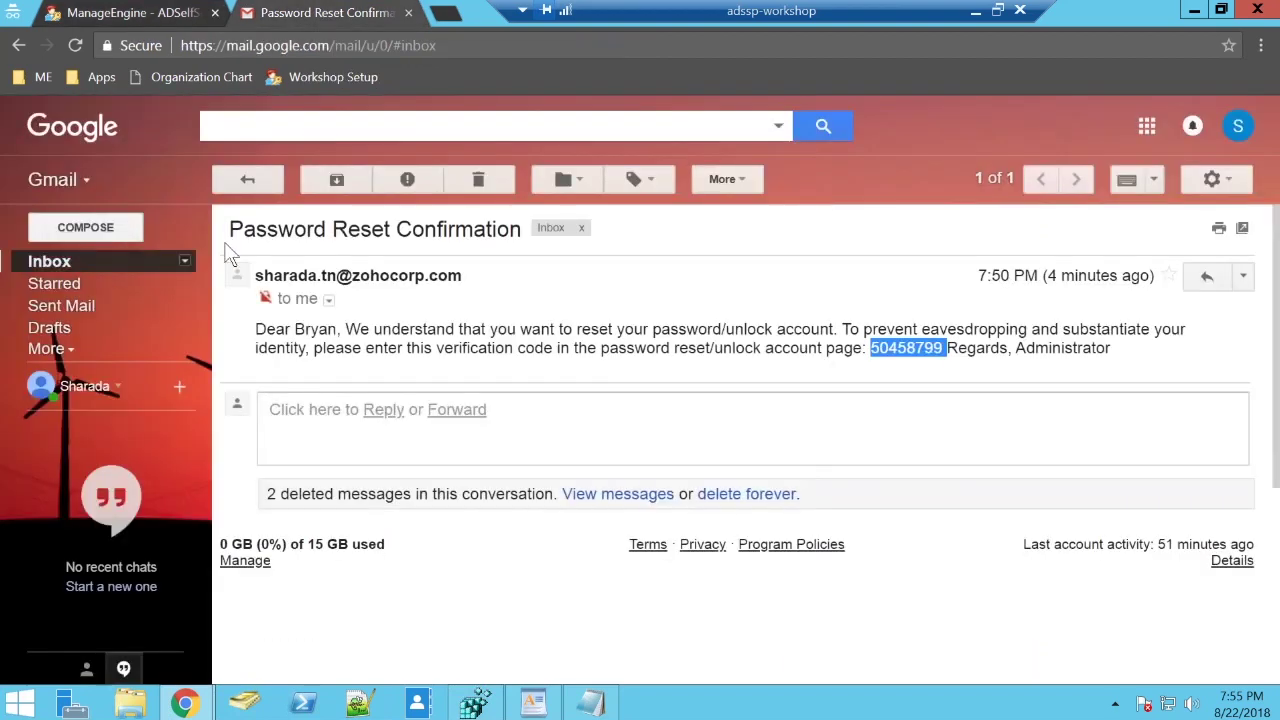
left_click(247, 179)
left_click(229, 265)
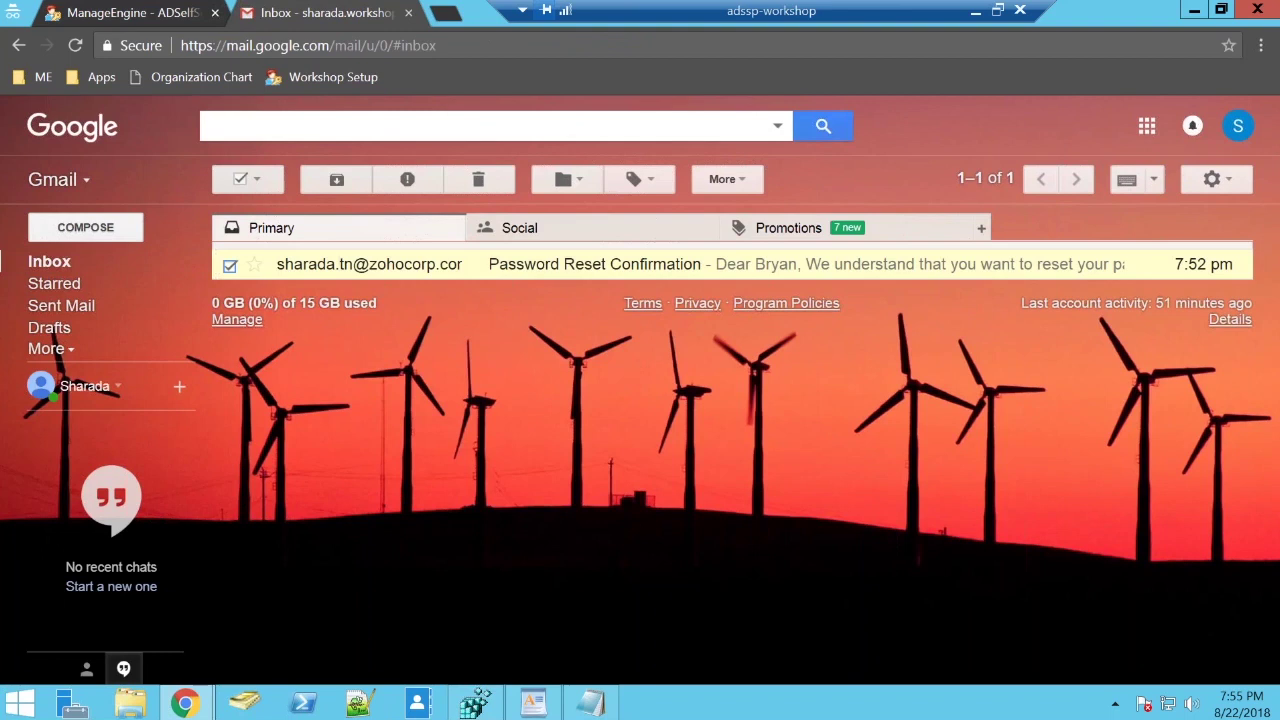
left_click(478, 179)
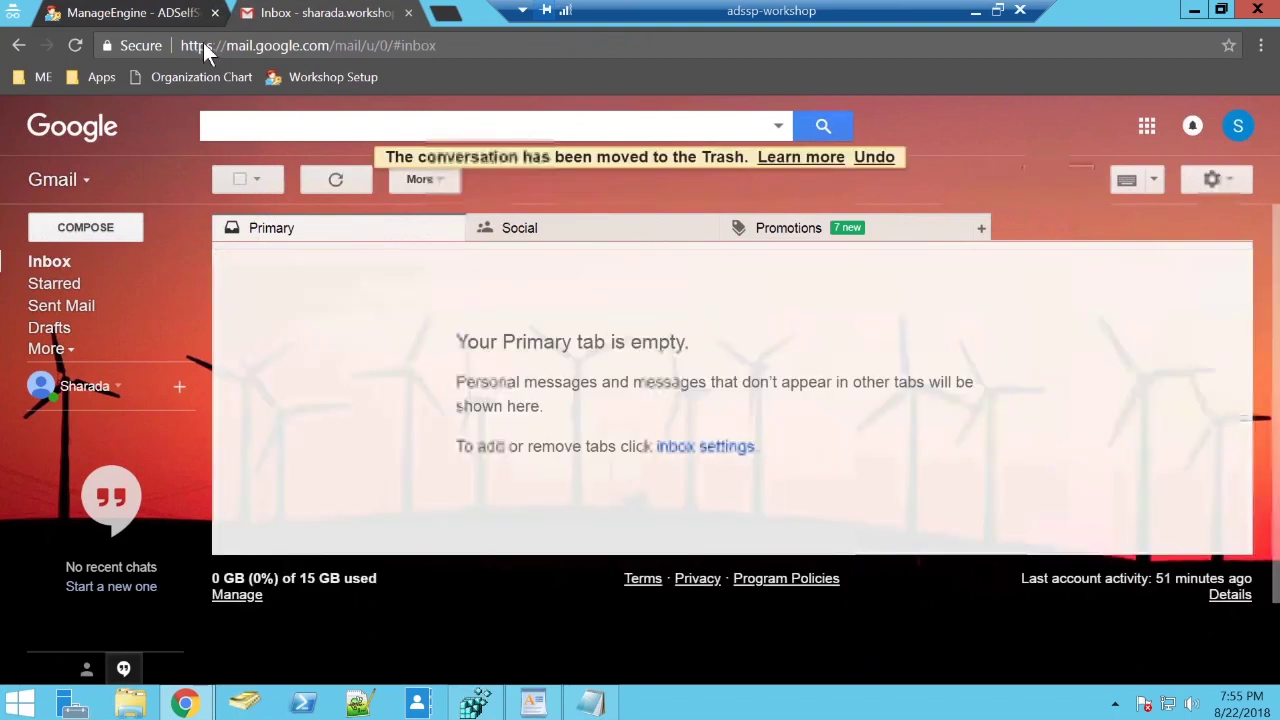
left_click(140, 13)
- Enter the captcha and request the verification code
left_click(674, 568)
type("dfg")
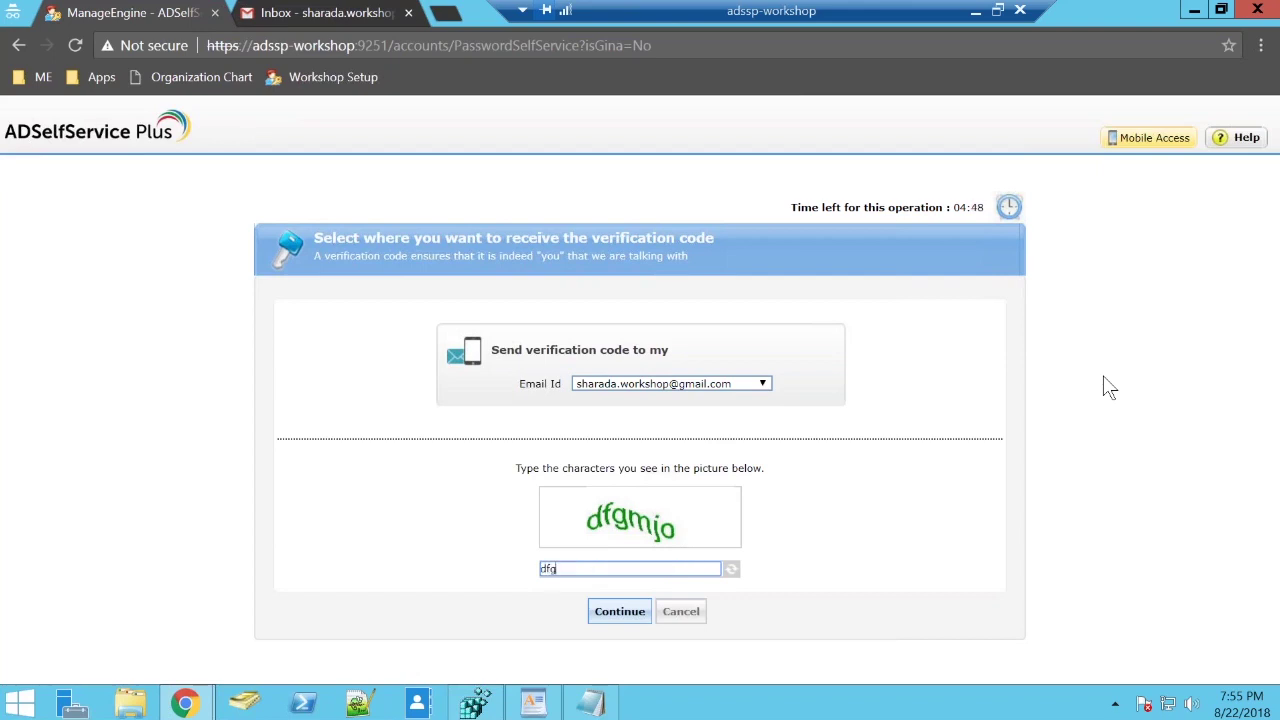
type("mjo")
key("Return")
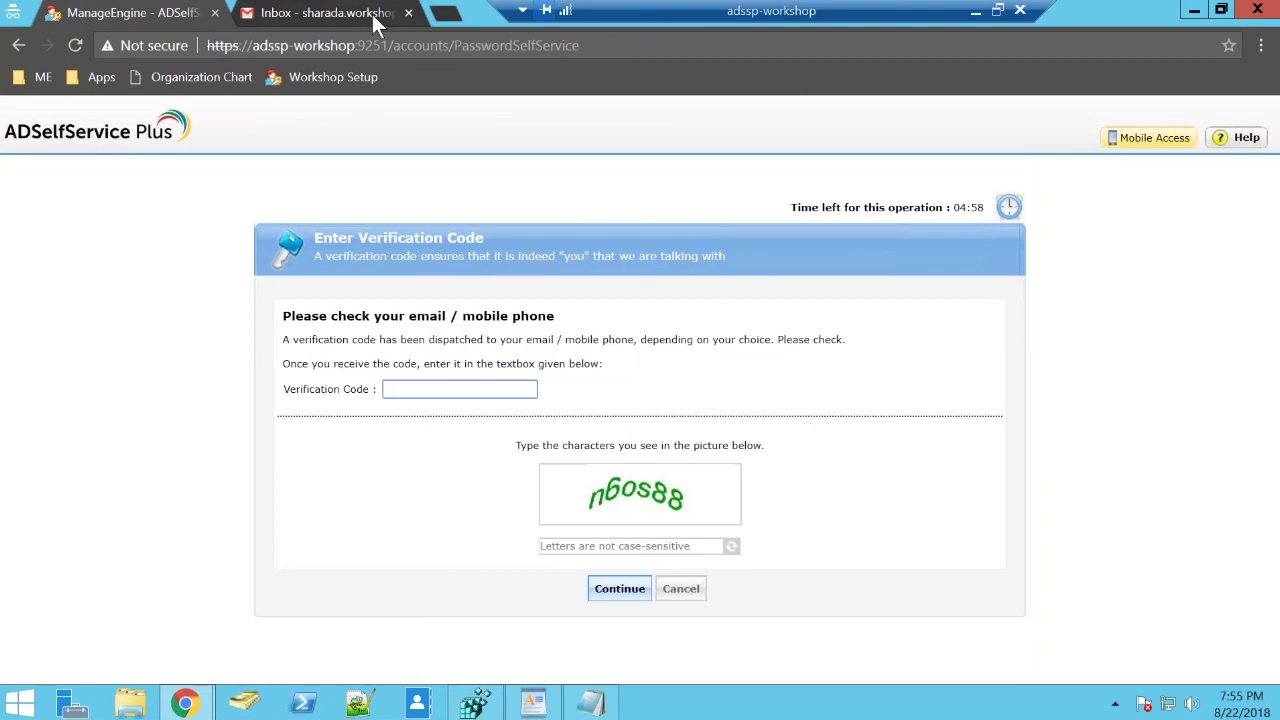
left_click(372, 14)
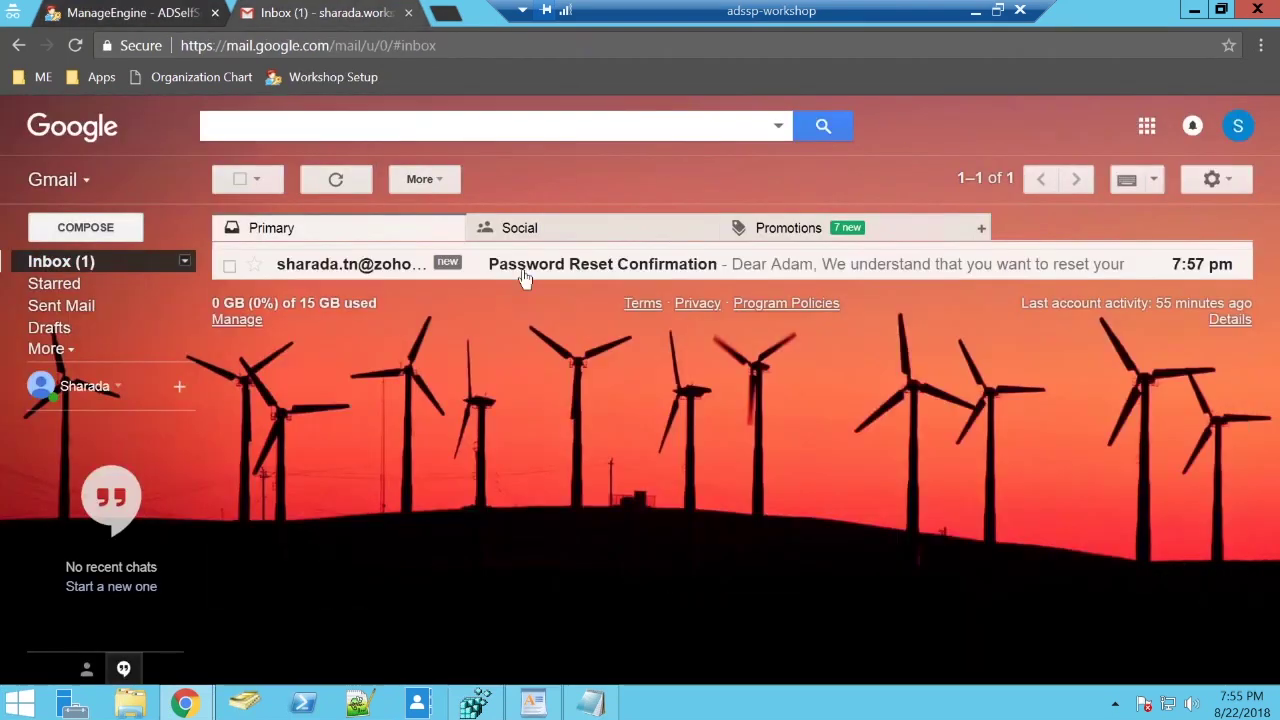
- Copy the code from the new reset e-mail and submit it with the captcha
left_click(526, 270)
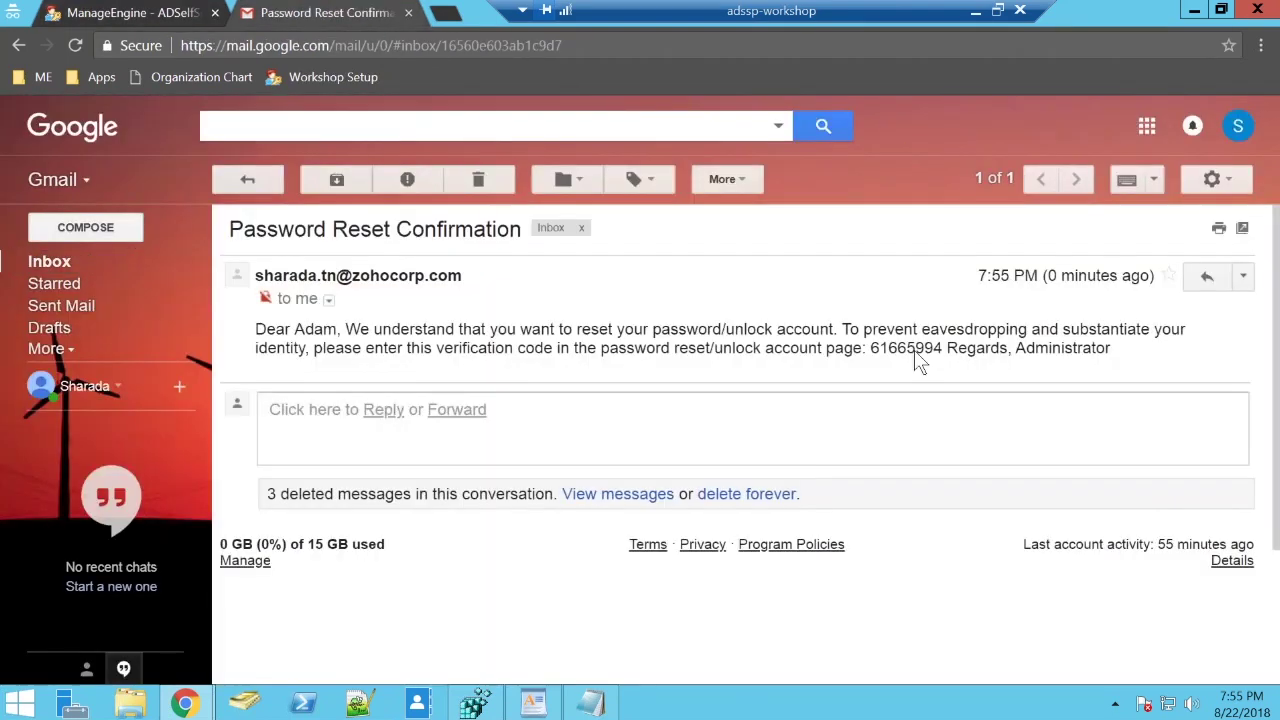
double_click(921, 348)
key("ctrl+c")
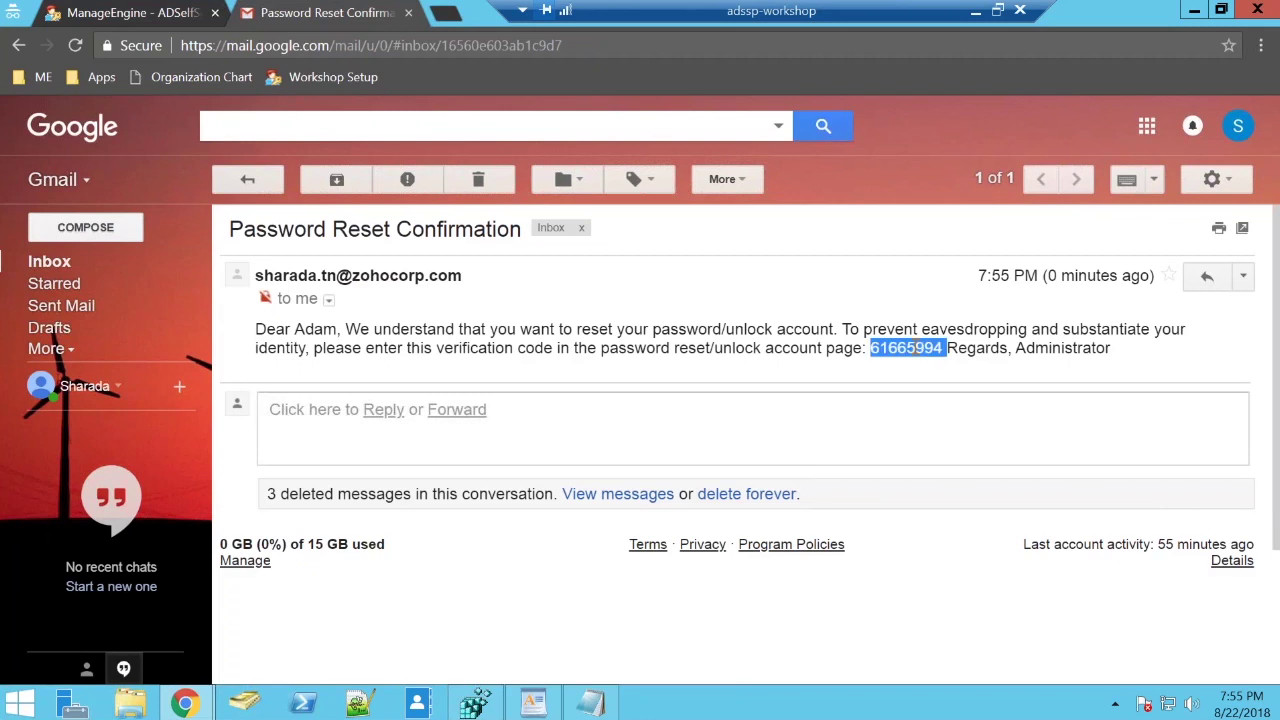
left_click(95, 13)
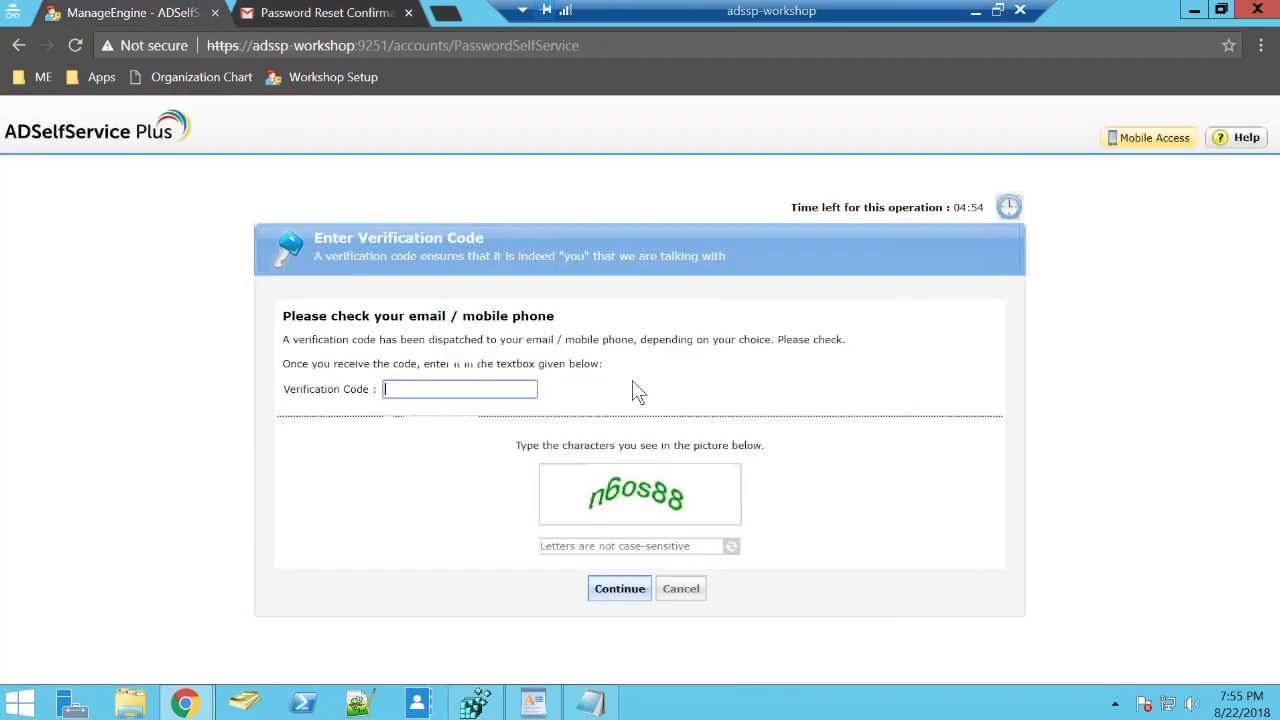
key("ctrl+v")
left_click(630, 546)
type("n6")
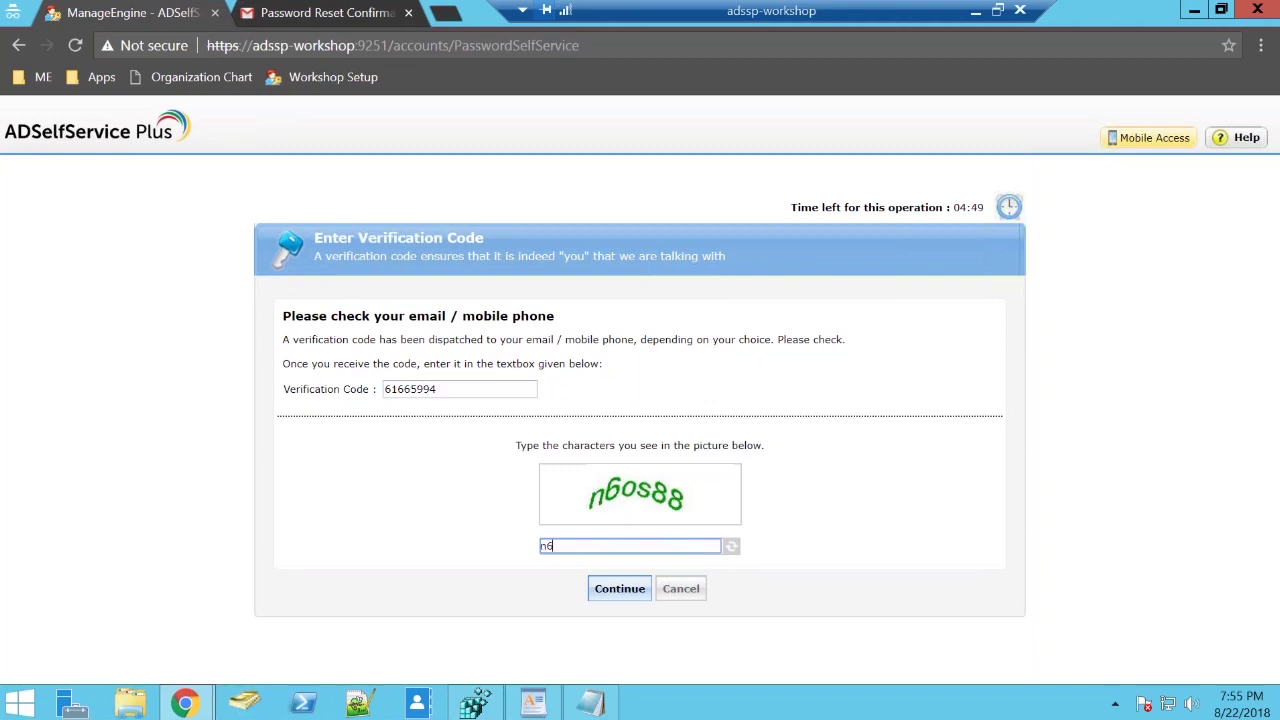
type("0s88")
key("Return")
- Re-paste the verification code, enter the new captcha, and submit again
left_click(485, 436)
key("ctrl+v")
left_click(631, 594)
type("j9rs")
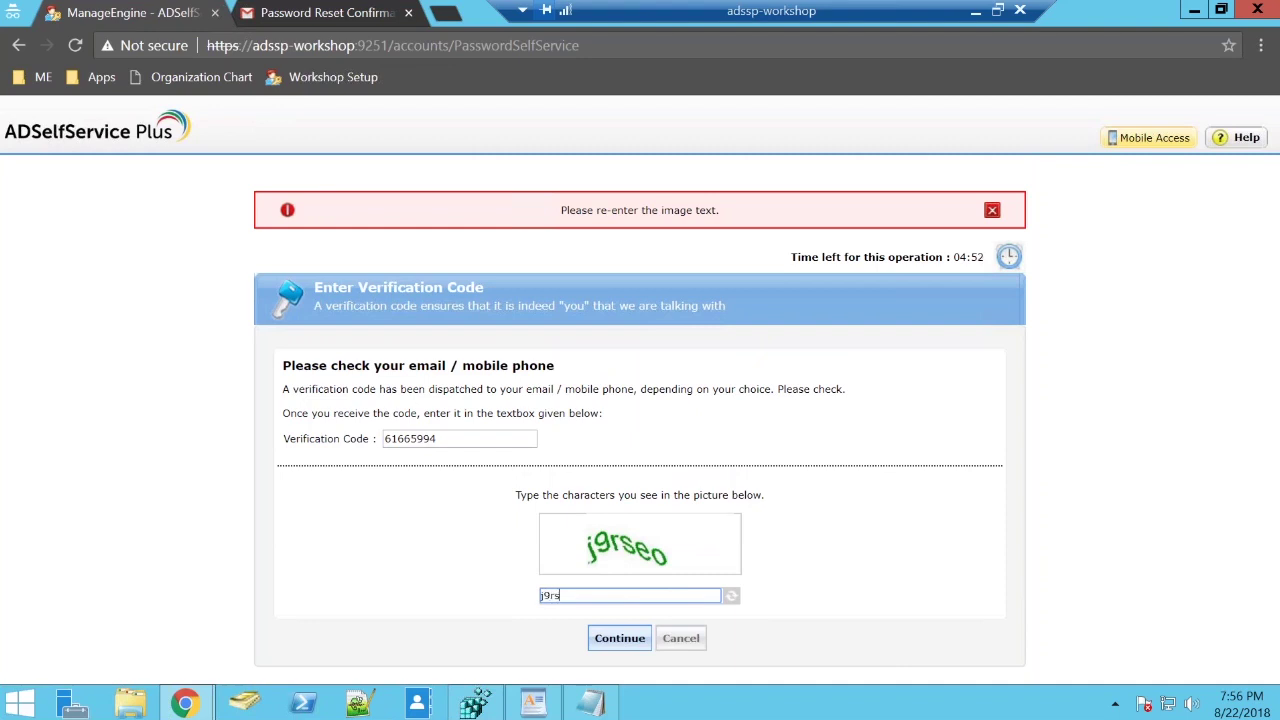
type("eo")
left_click(620, 638)
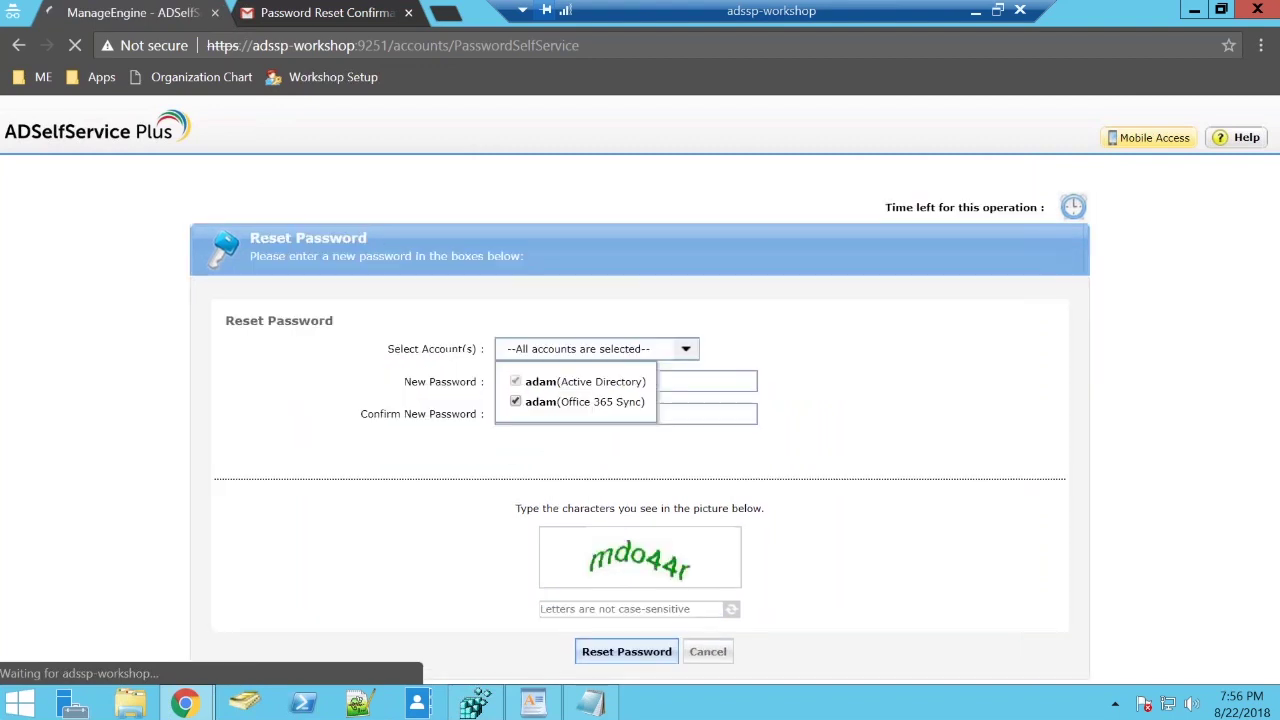
- Enter and confirm the new password, fill in the captcha, and submit the reset
scroll(737, 391, "down", 1)
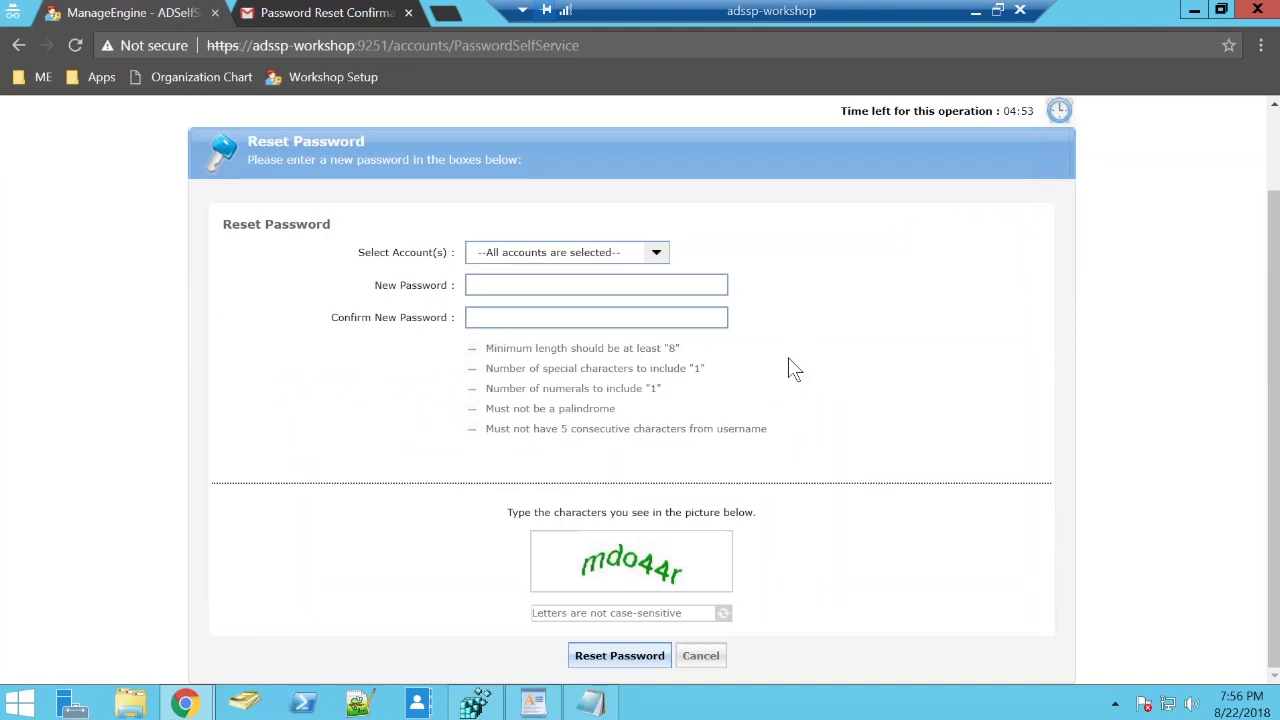
left_click(560, 252)
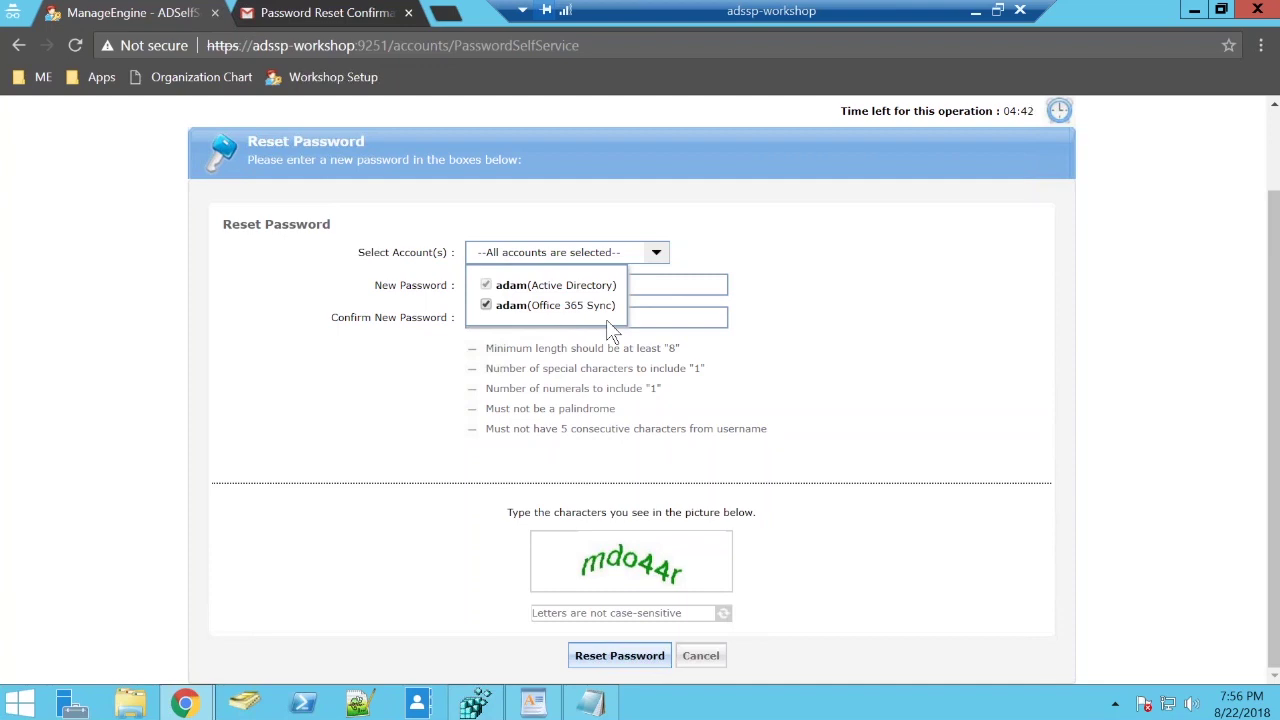
left_click(684, 286)
key("Tab")
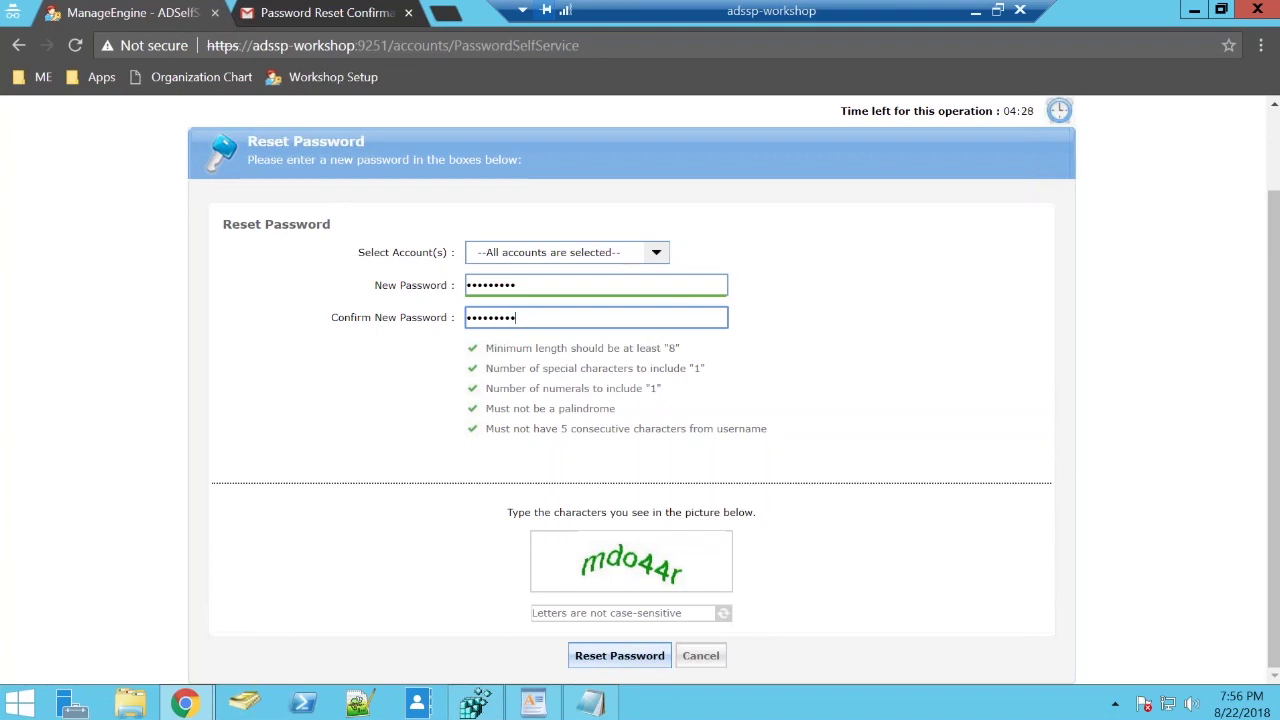
left_click(600, 614)
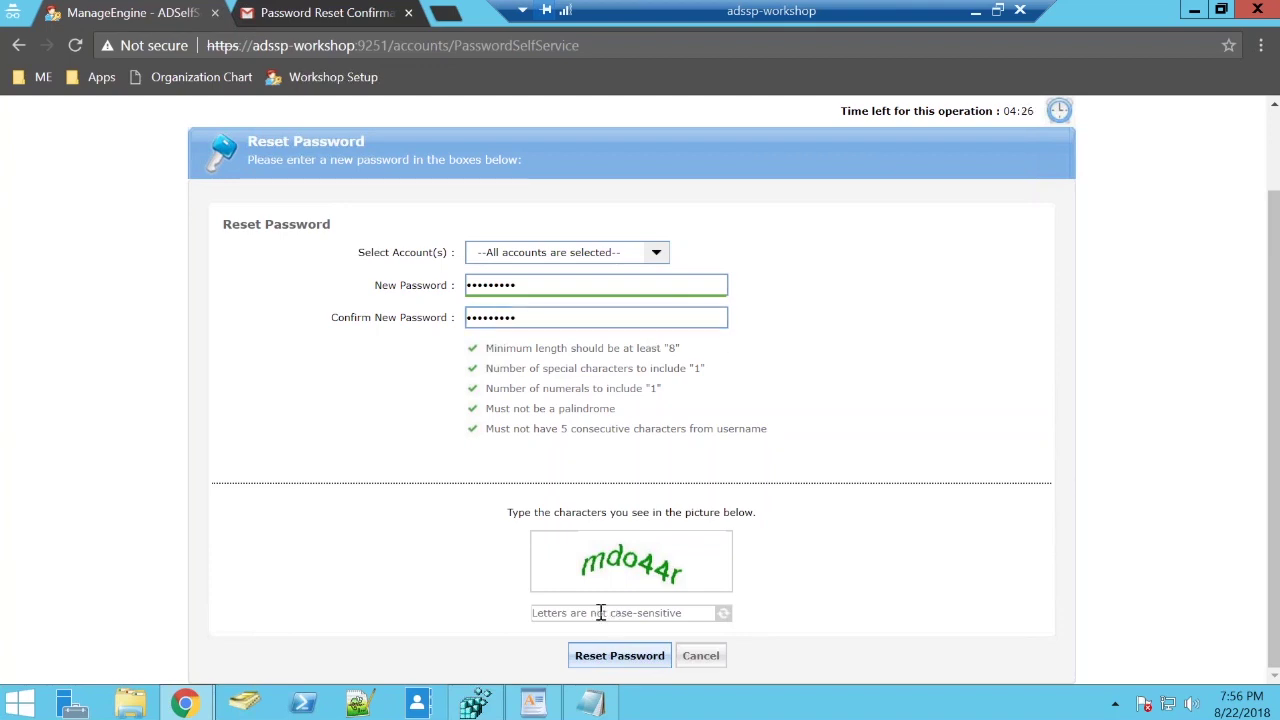
type("md044r")
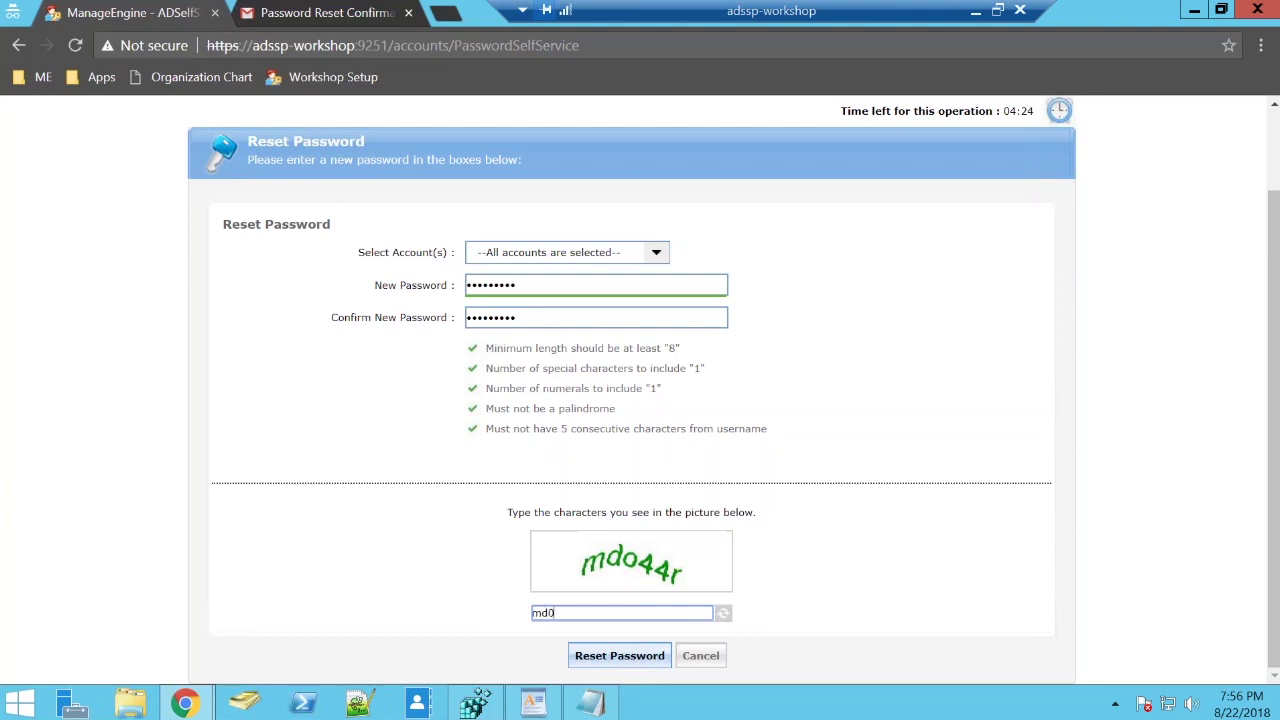
left_click(613, 656)
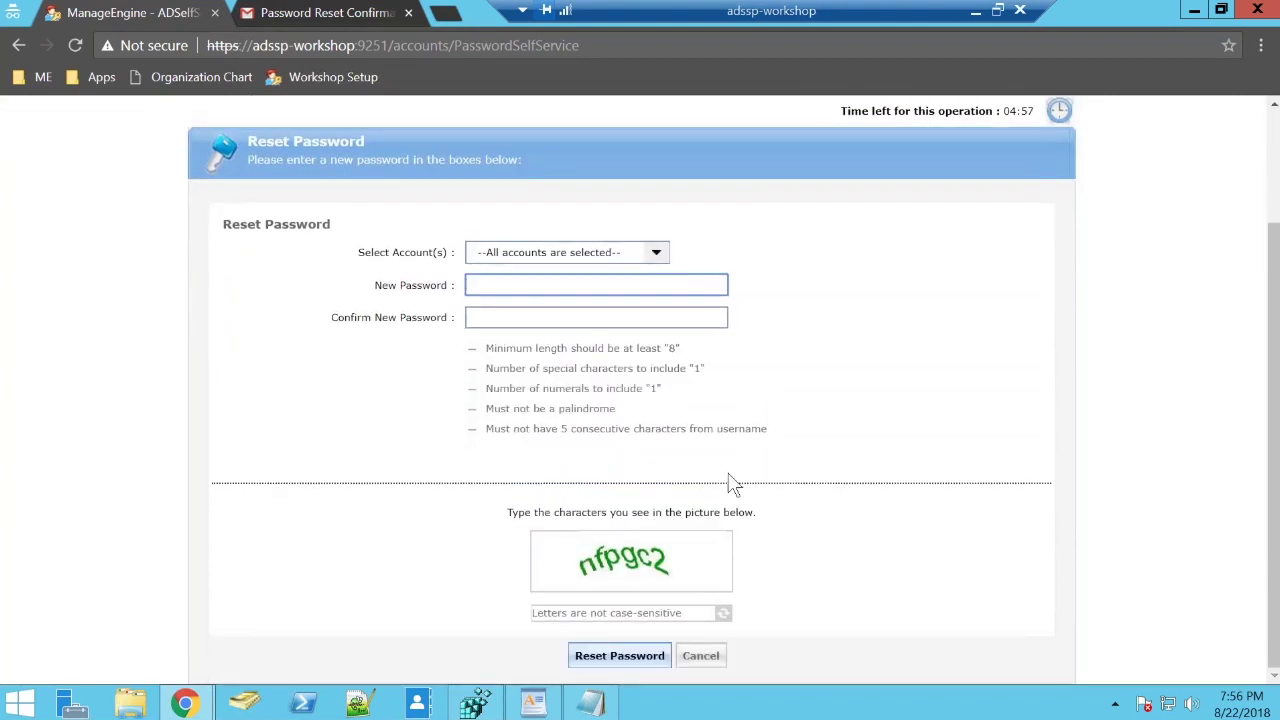
- Review the target accounts, re-enter and confirm the new password with a fresh captcha, and resubmit
left_click(670, 285)
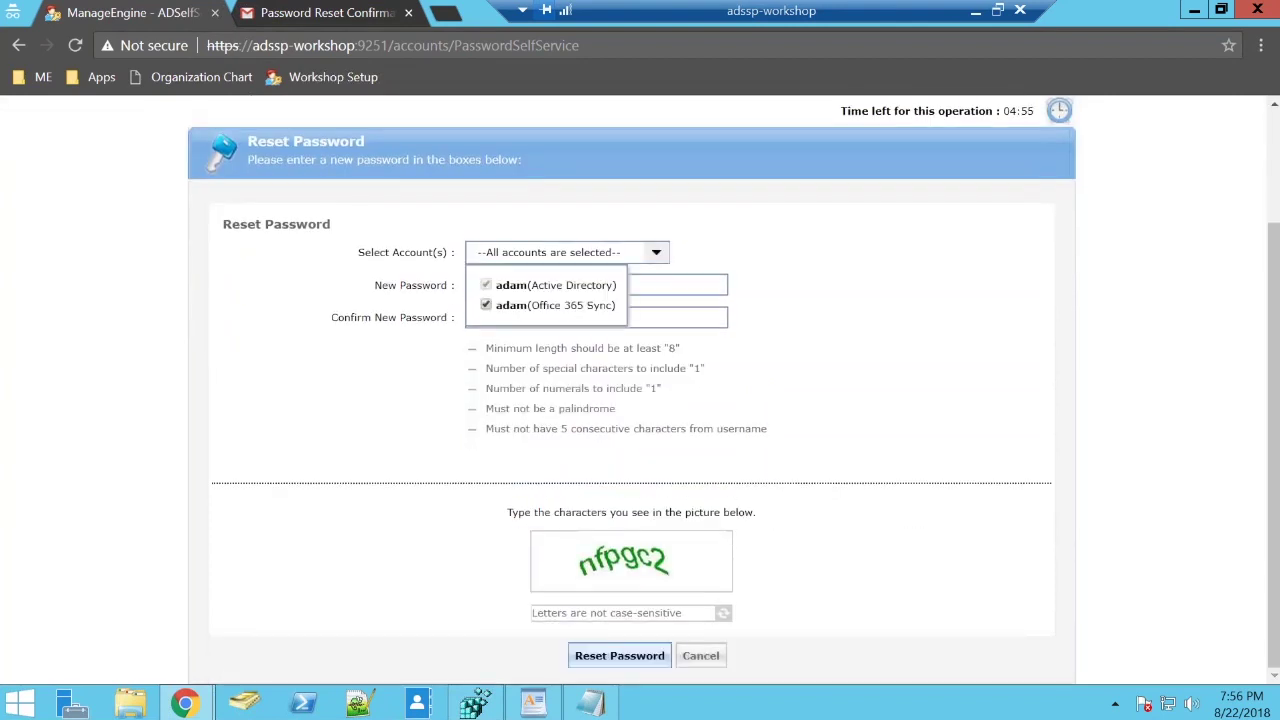
left_click(647, 289)
type("•••••••")
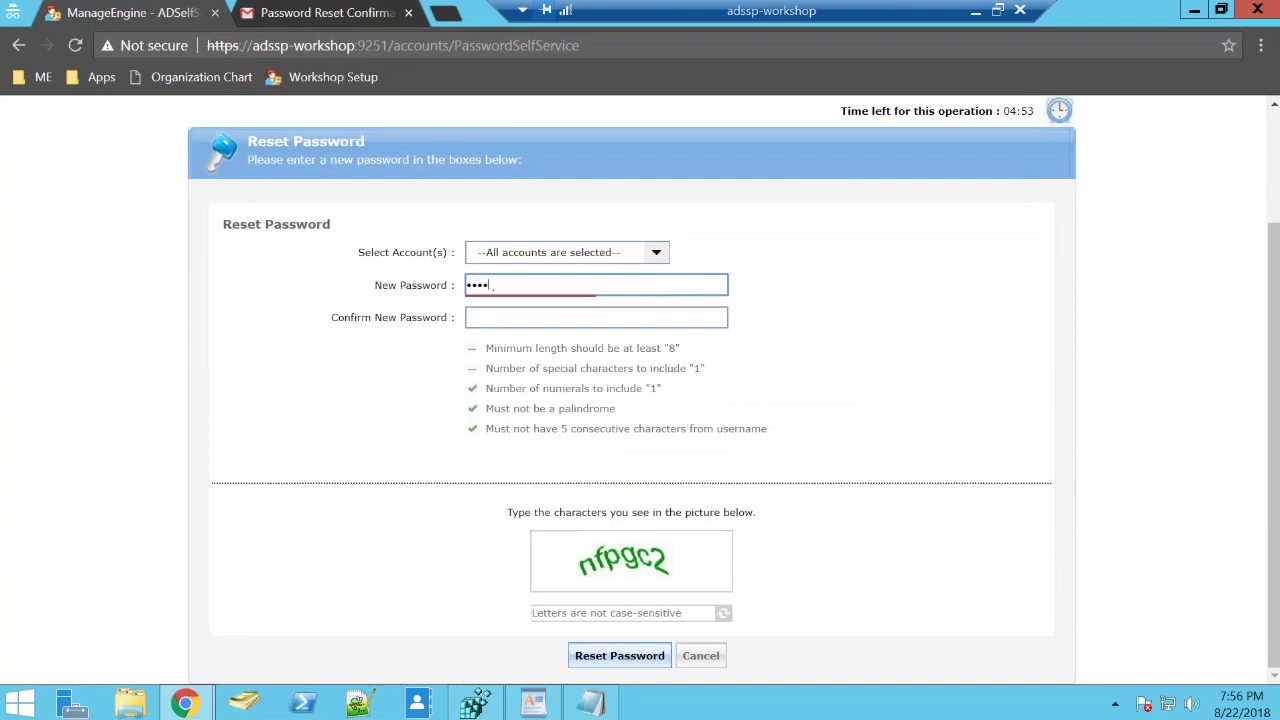
type("••")
key("Tab")
type("•••••••••")
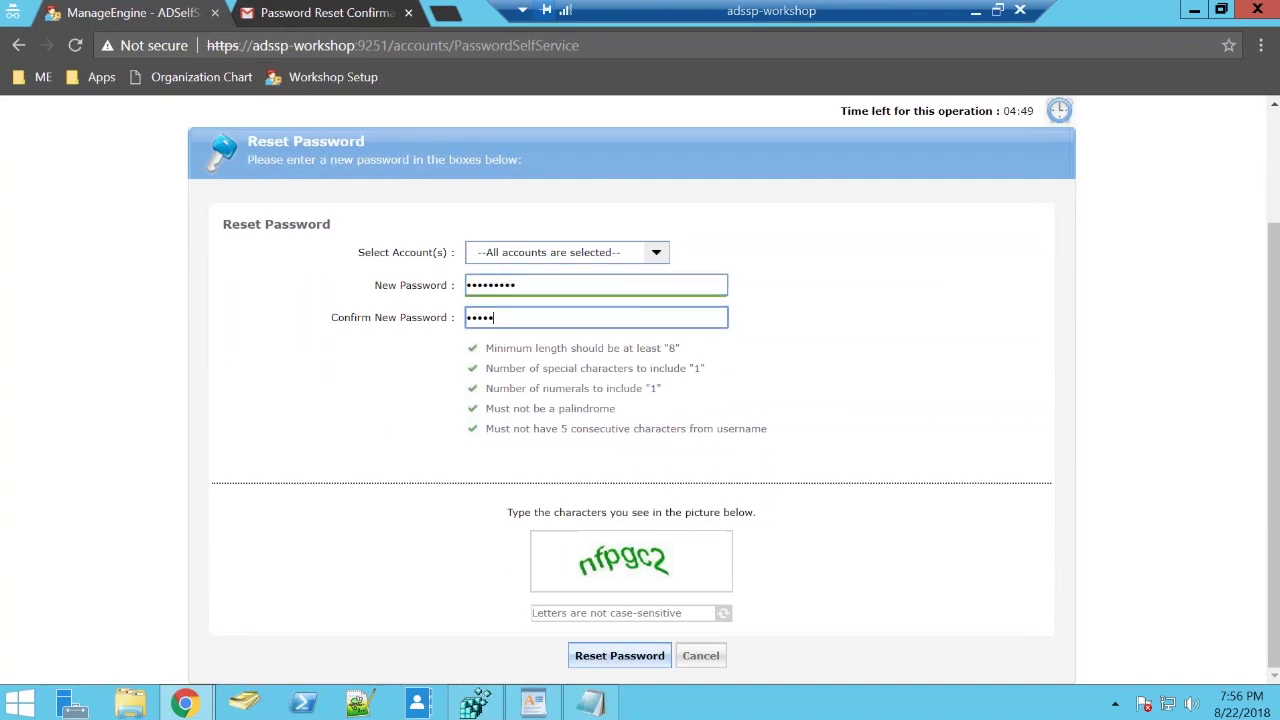
left_click(638, 610)
type("n")
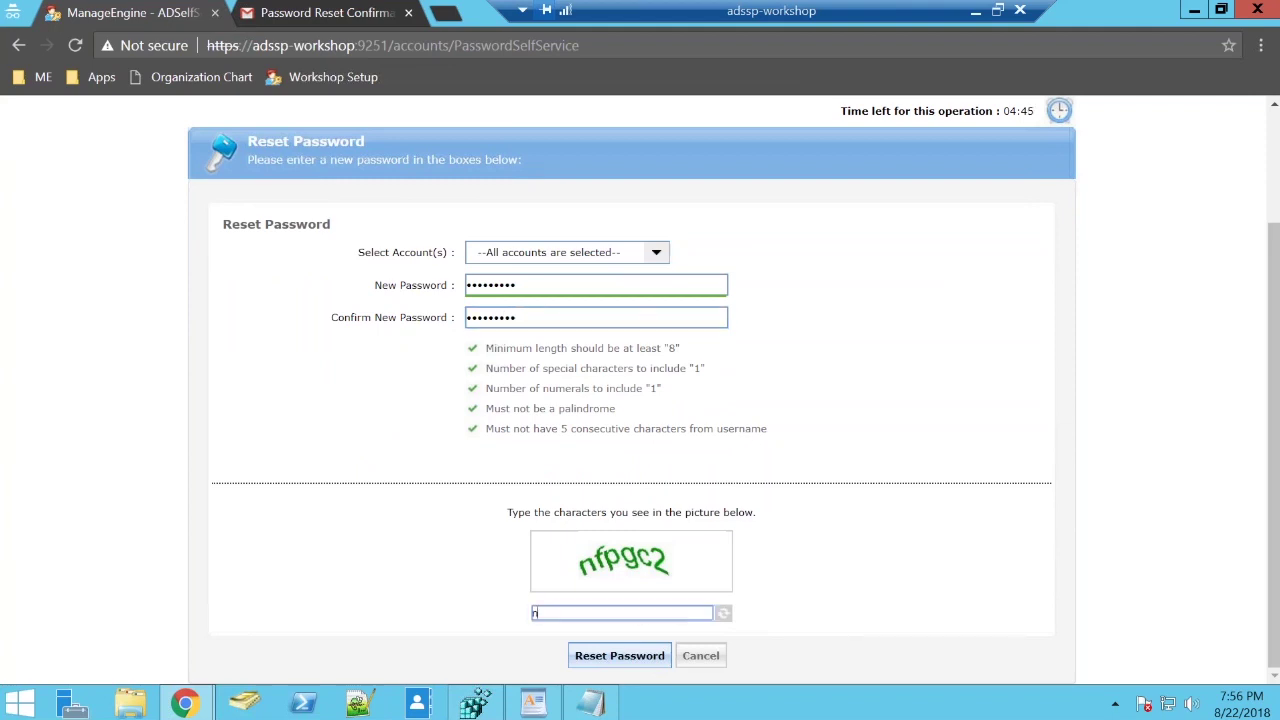
type("fpgc2")
left_click(620, 655)
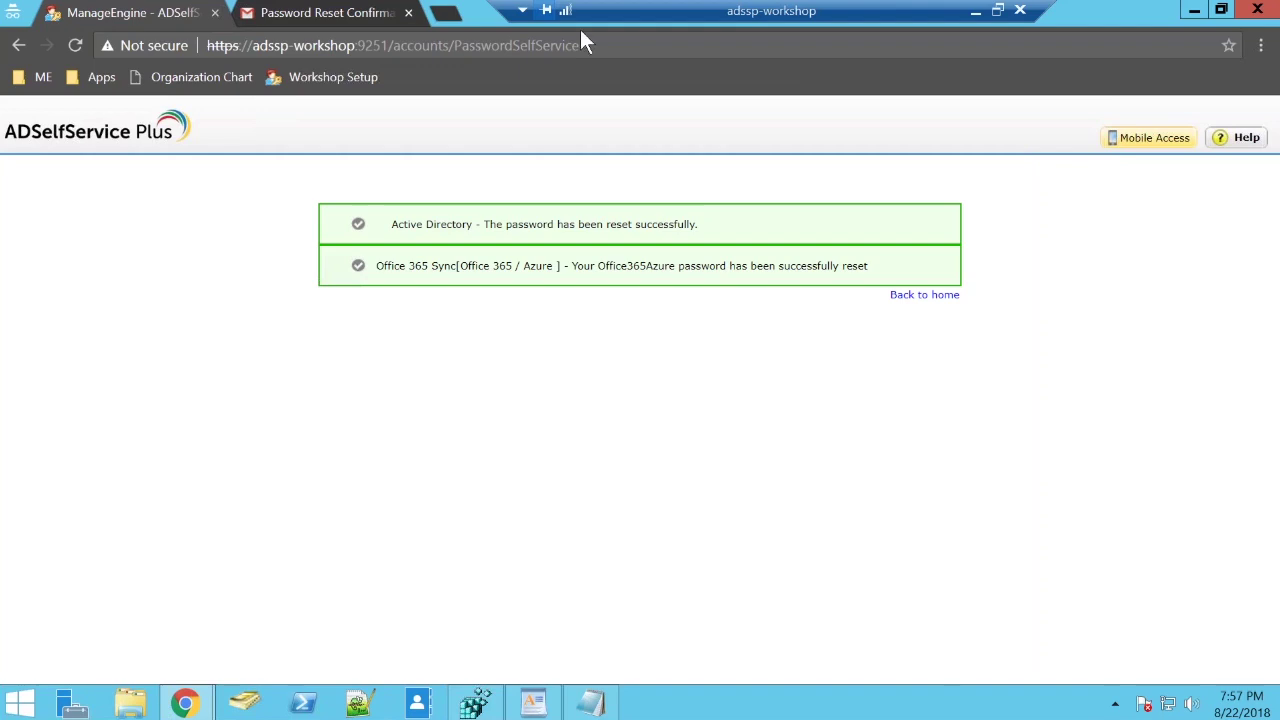
- Open a new private browsing tab and show the Apps bookmark folder
key("ctrl+t")
left_click(82, 76)
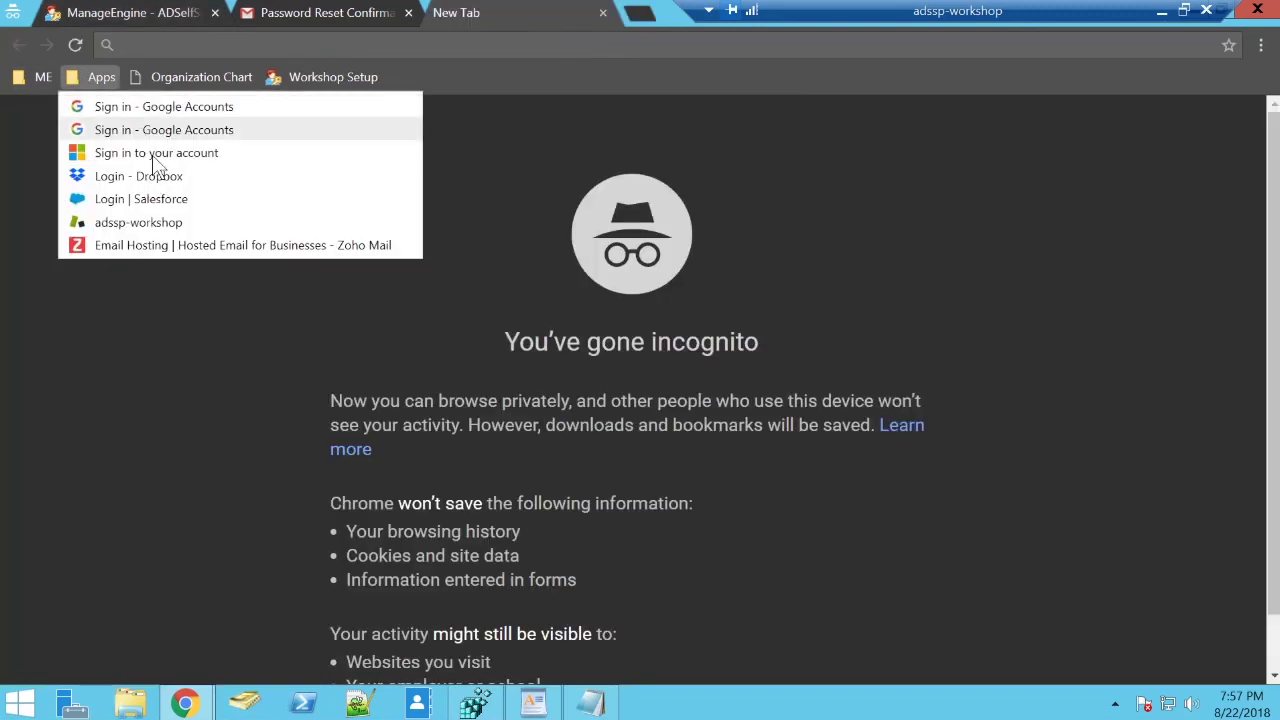
- Sign in to Office 365 with the user's e-mail and new password, staying signed in
left_click(153, 158)
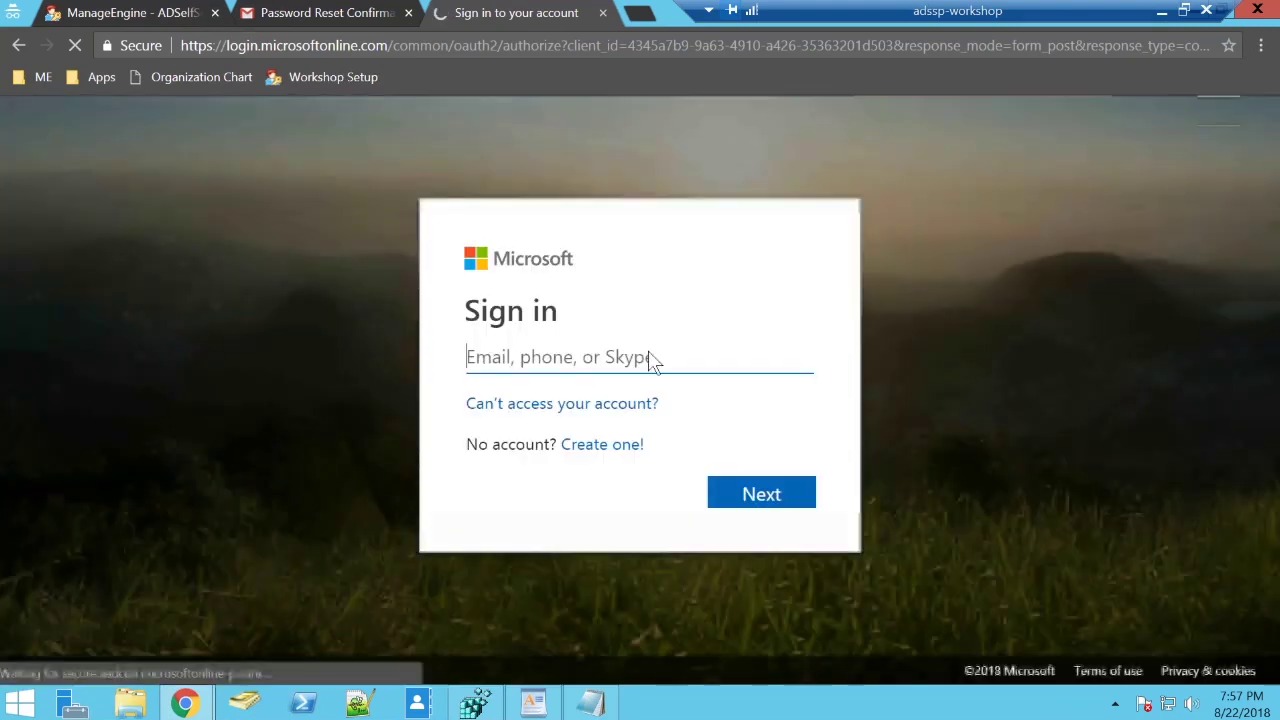
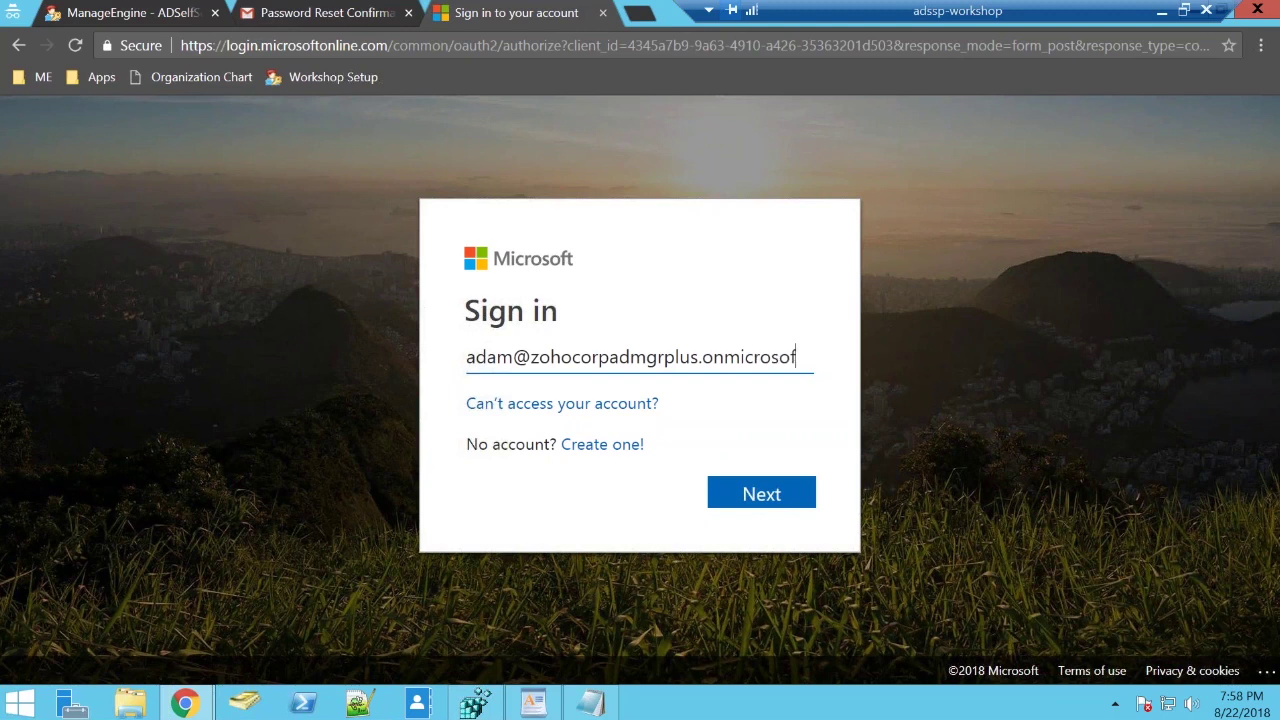
key("Return")
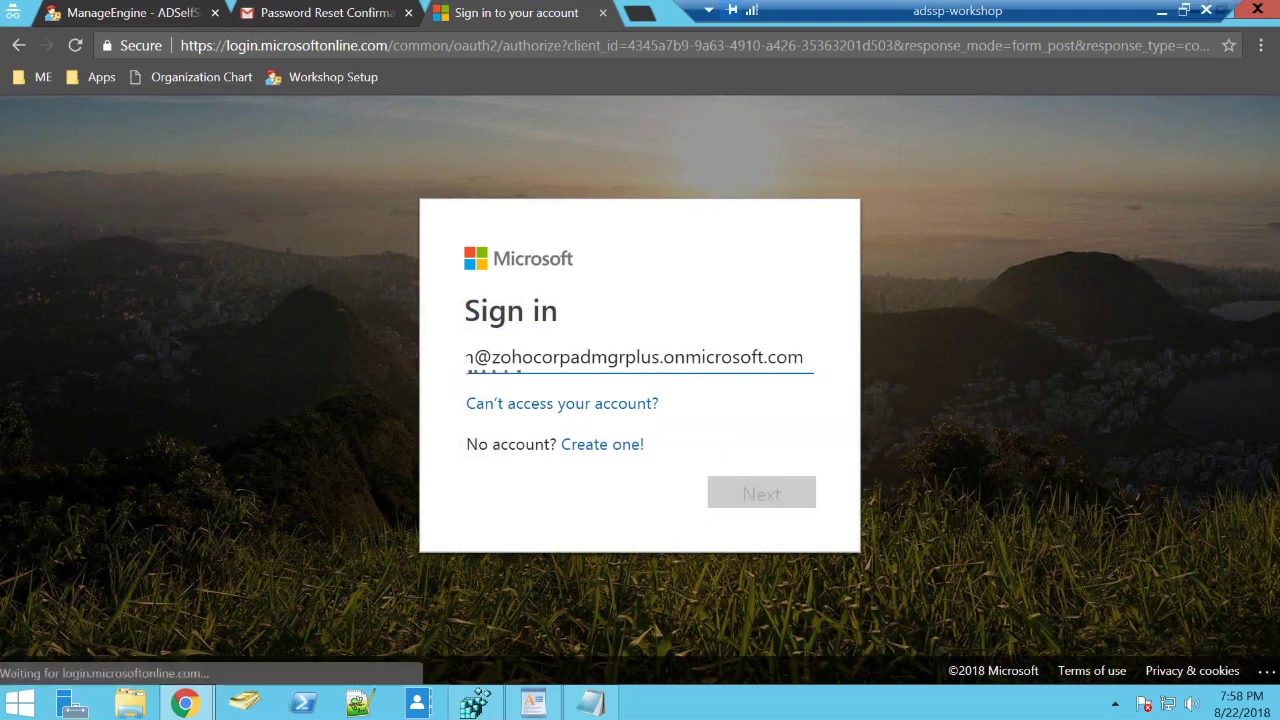
type("*********")
key("BackSpace")
key("BackSpace")
key("BackSpace")
key("BackSpace")
key("BackSpace")
key("BackSpace")
key("BackSpace")
key("BackSpace")
key("BackSpace")
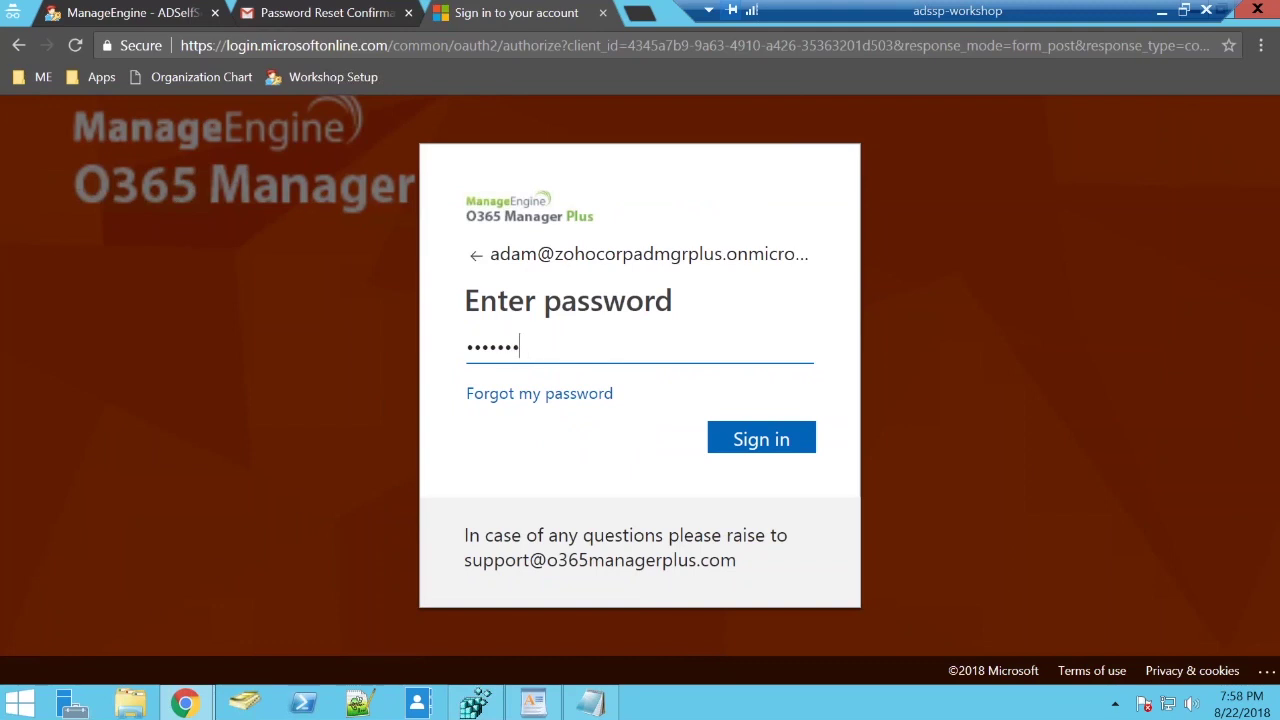
type("*********")
left_click(806, 453)
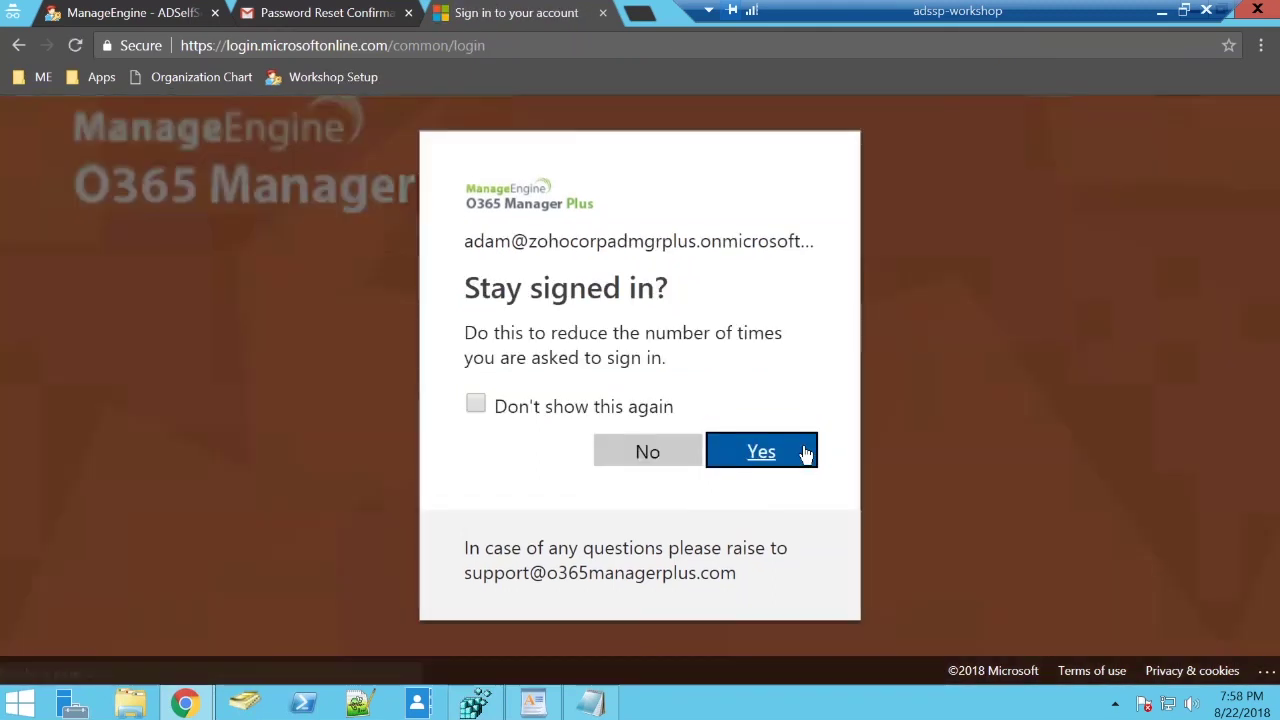
left_click(806, 453)
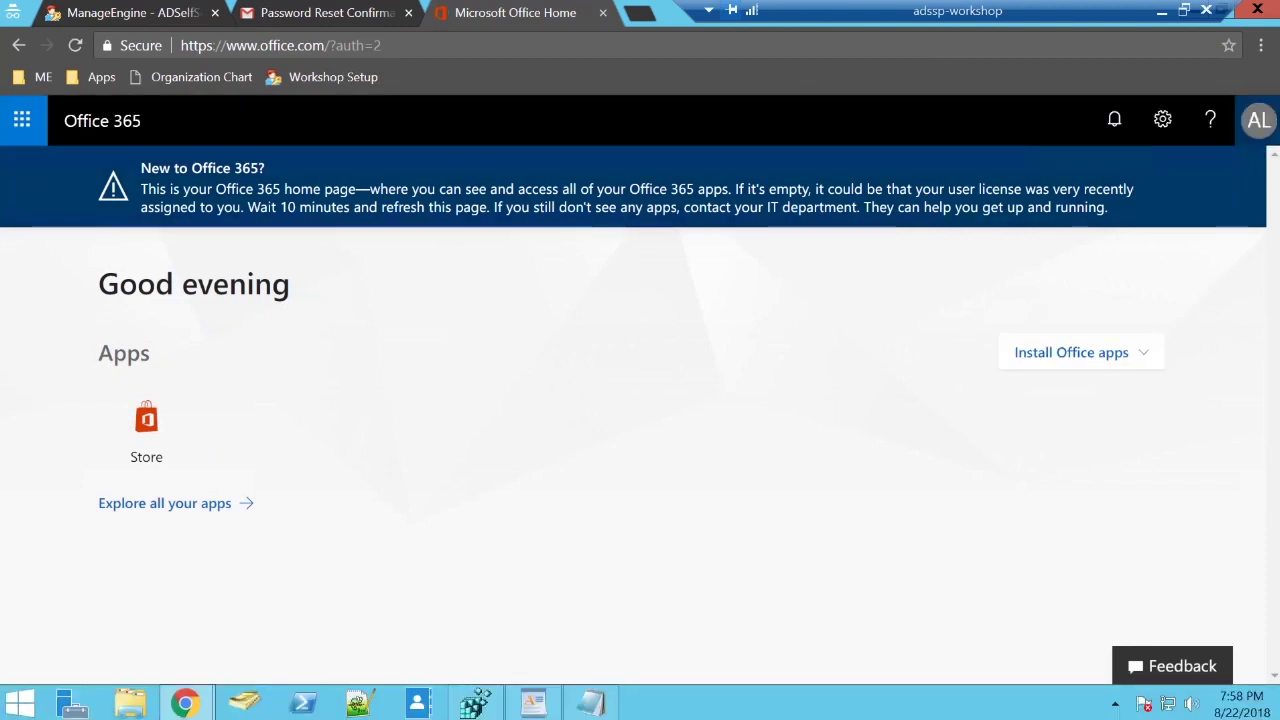
- Sign out of Office 365 from the account panel and close the tab
left_click(1256, 121)
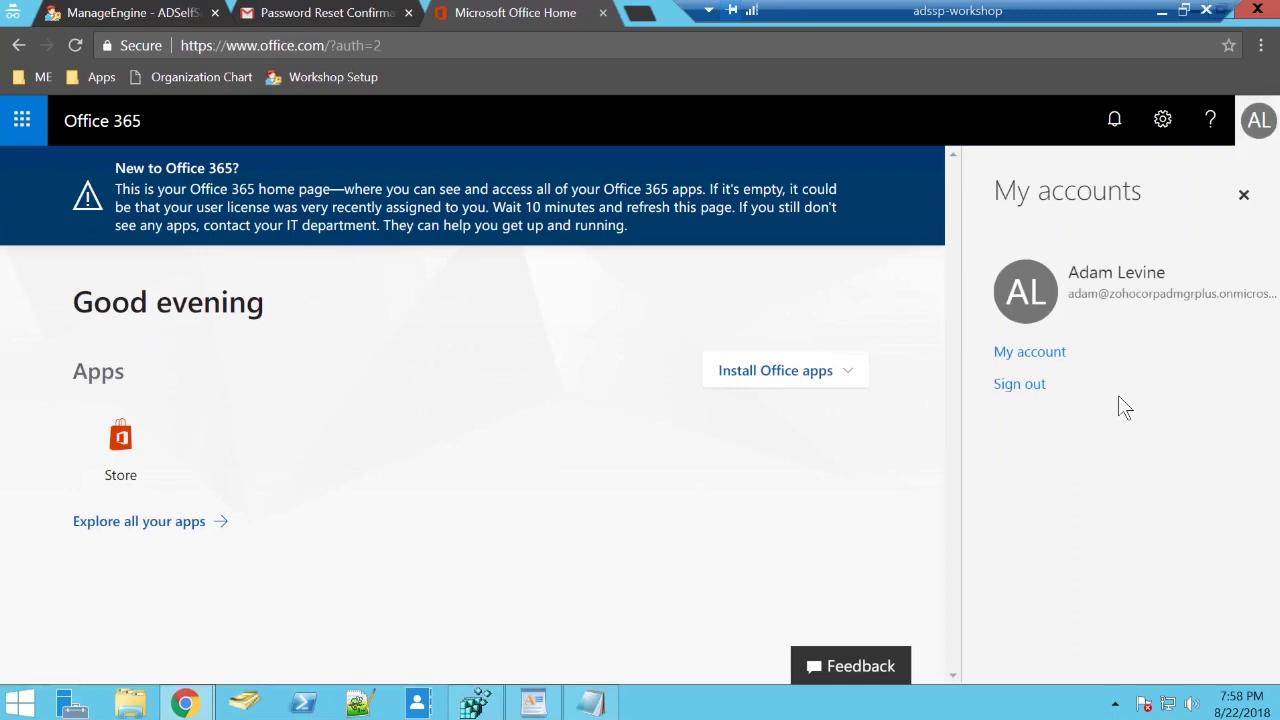
left_click(1034, 392)
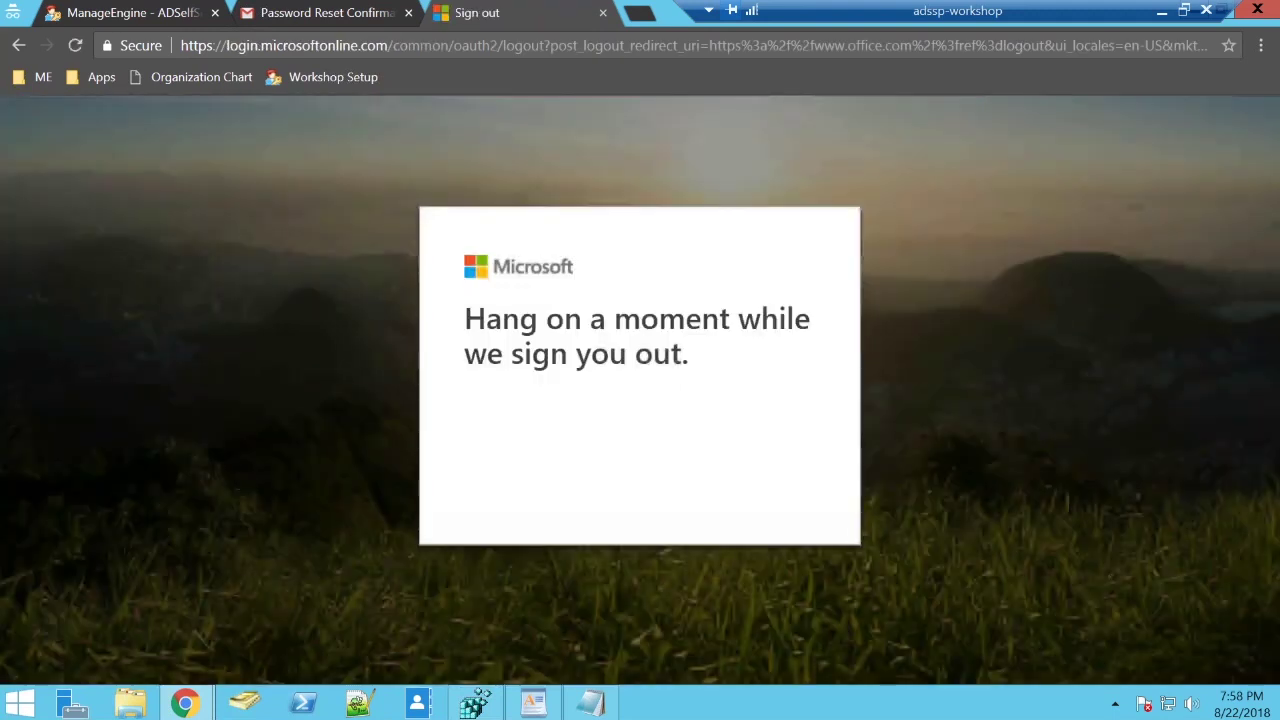
left_click(604, 14)
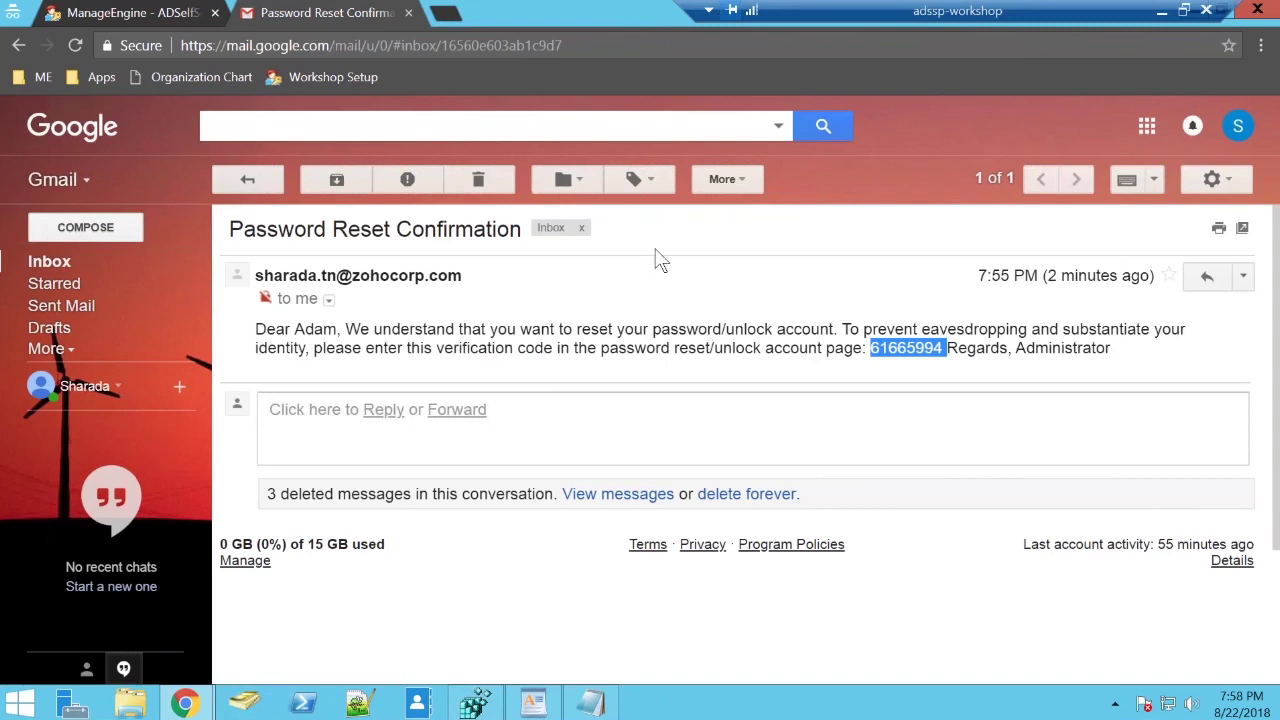
- Delete the Password Reset Confirmation e-mail, sign out of Gmail, and minimize the browser
left_click(484, 184)
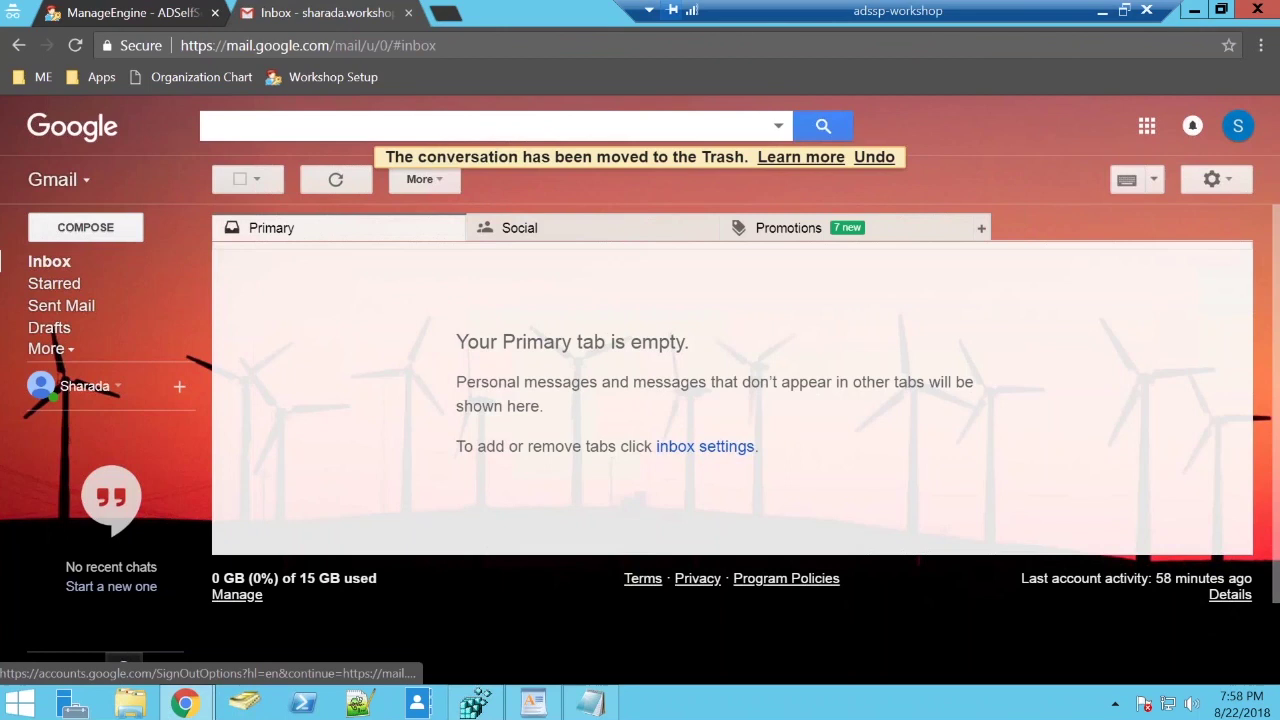
left_click(1238, 127)
left_click(1195, 318)
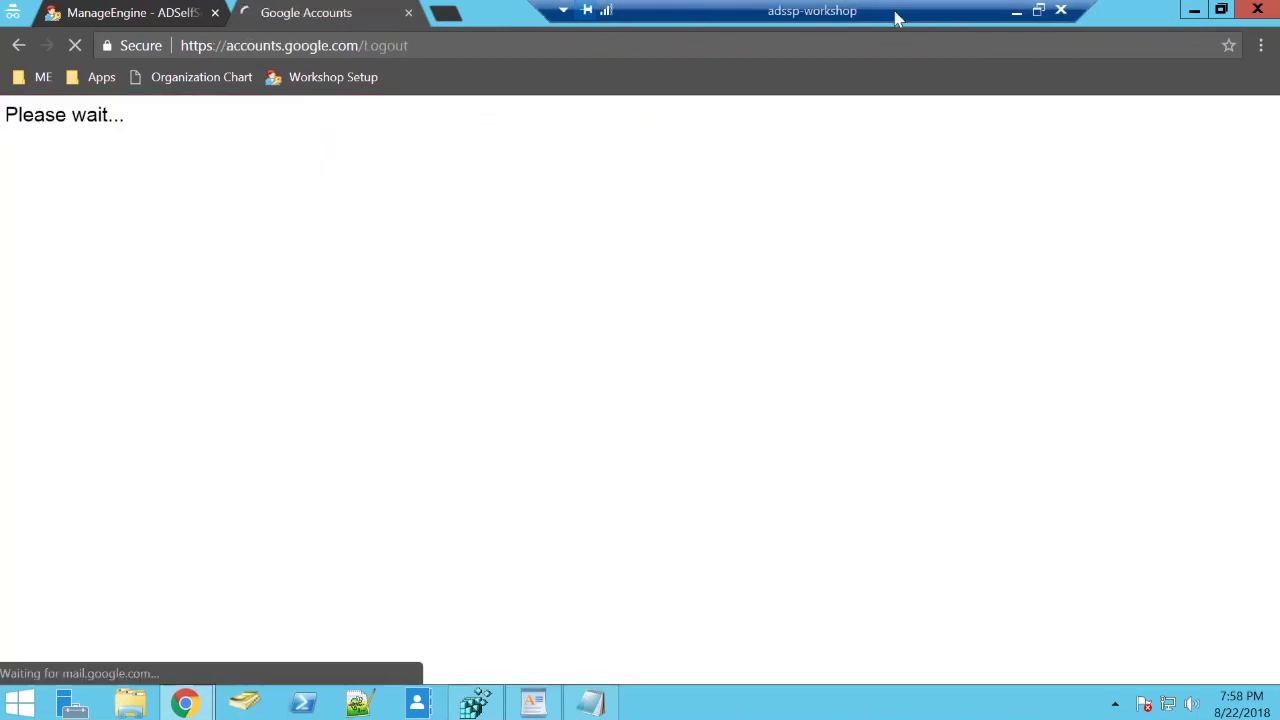
left_click(1193, 12)
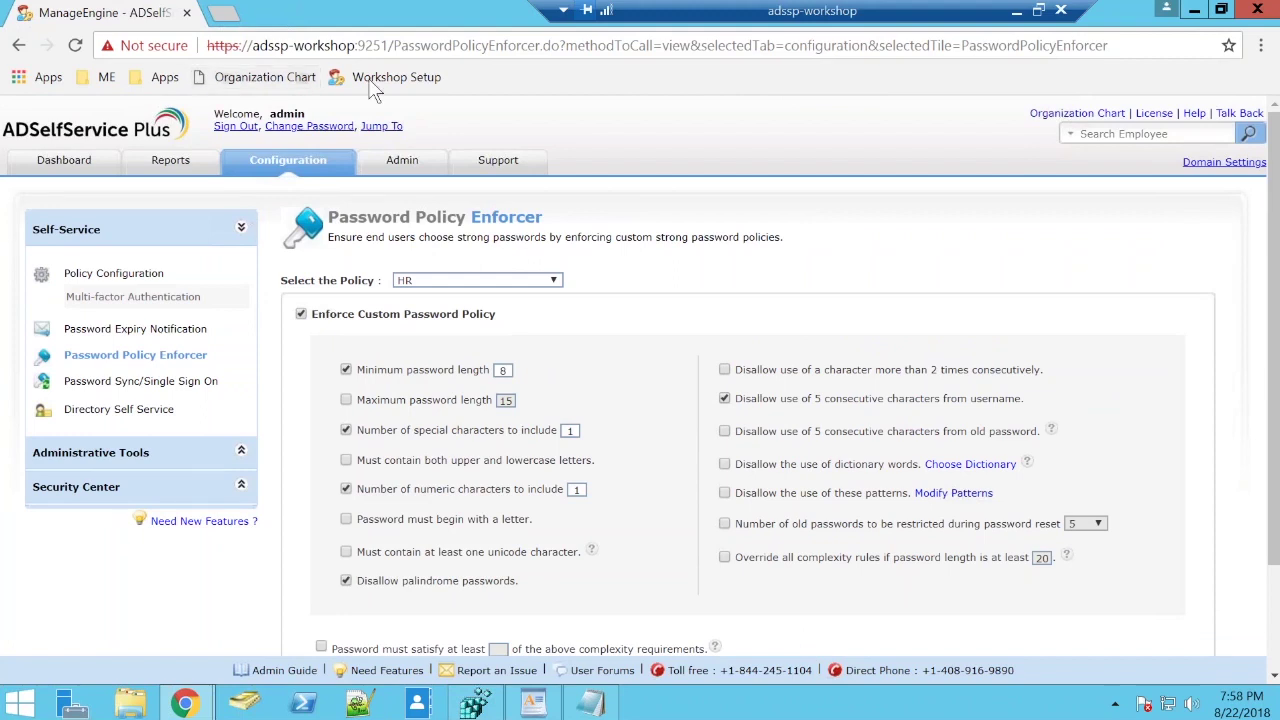
- Inspect the Office 365 / Azure sync configuration, keeping the Password Synchronizer module, without saving changes
left_click(157, 388)
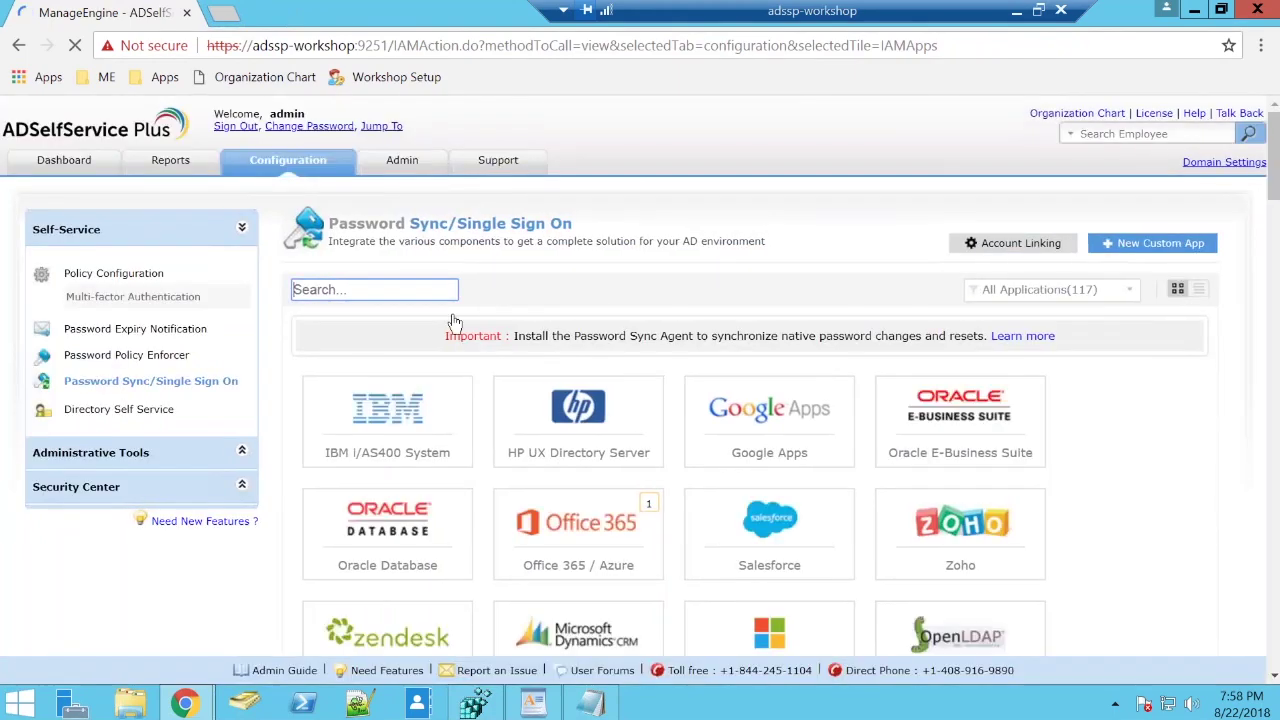
scroll(617, 245, "down", 3)
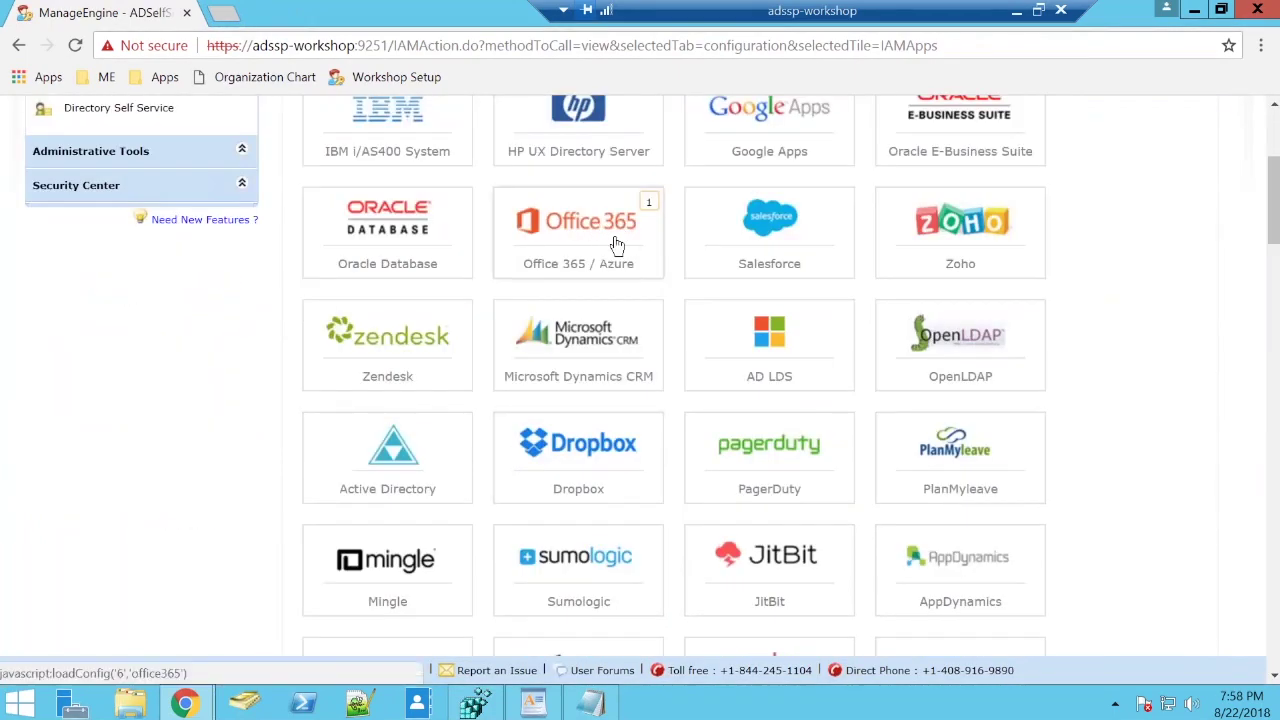
left_click(617, 245)
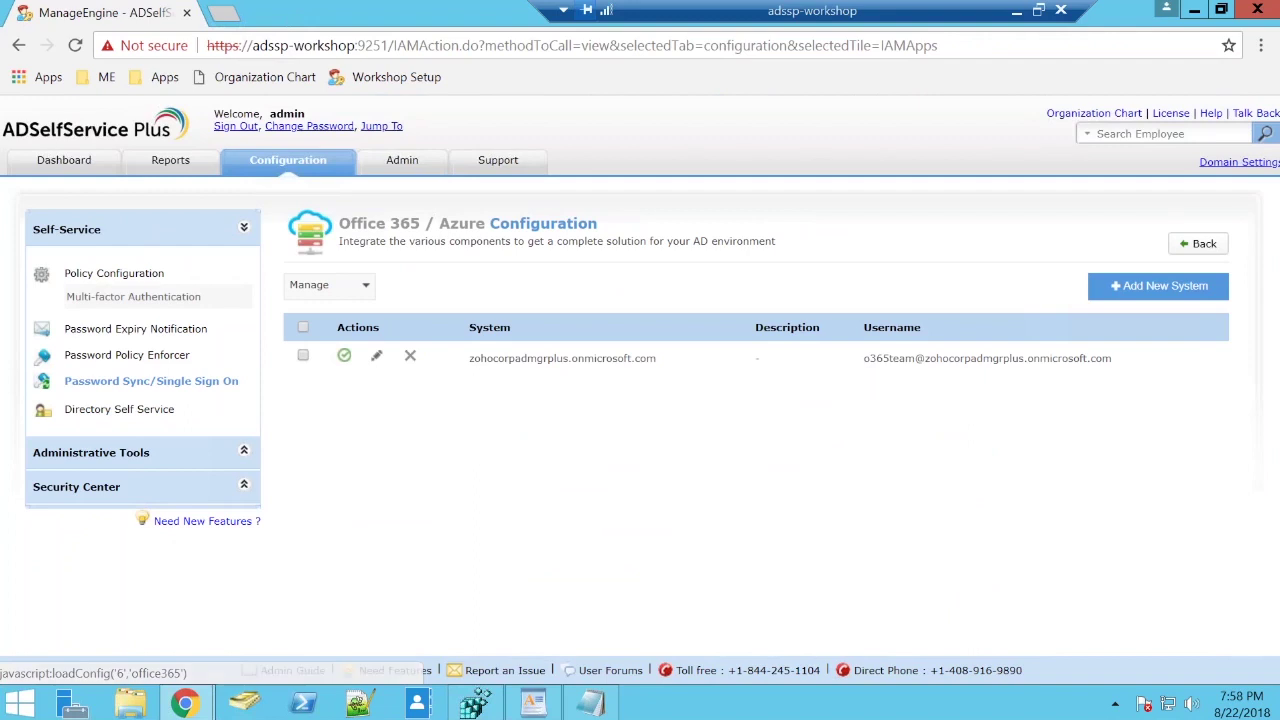
left_click(379, 356)
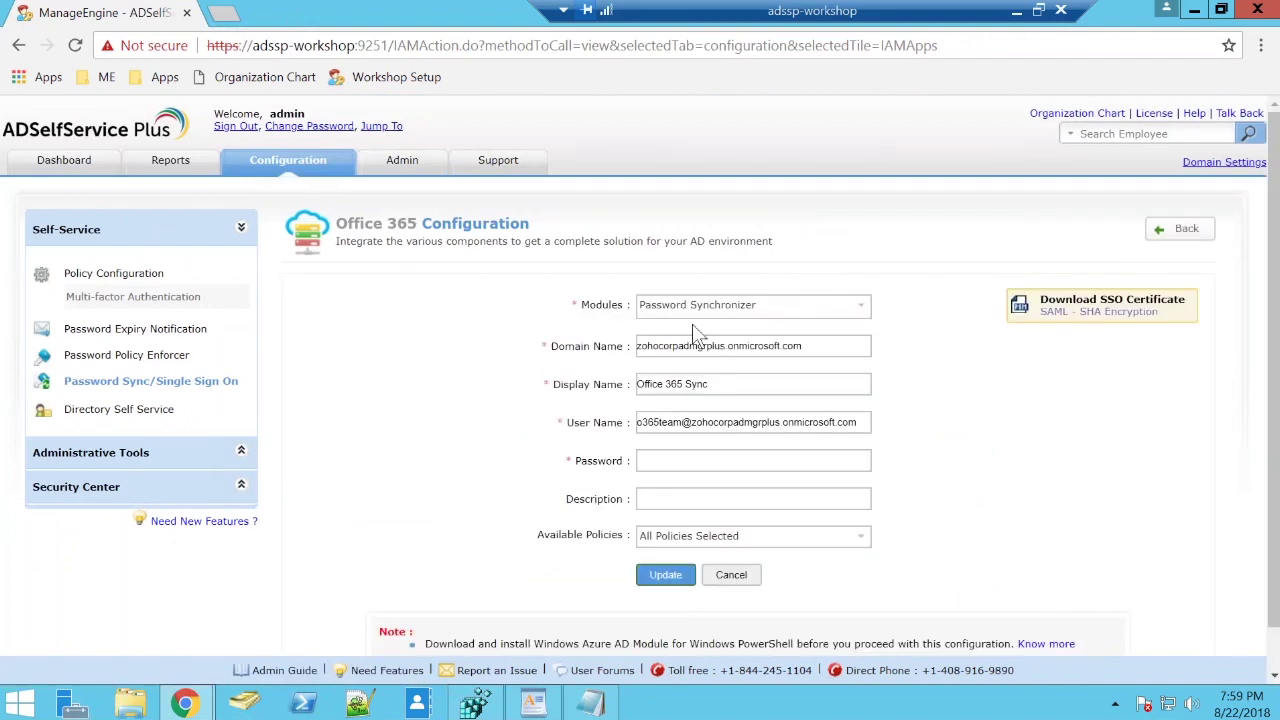
left_click(766, 310)
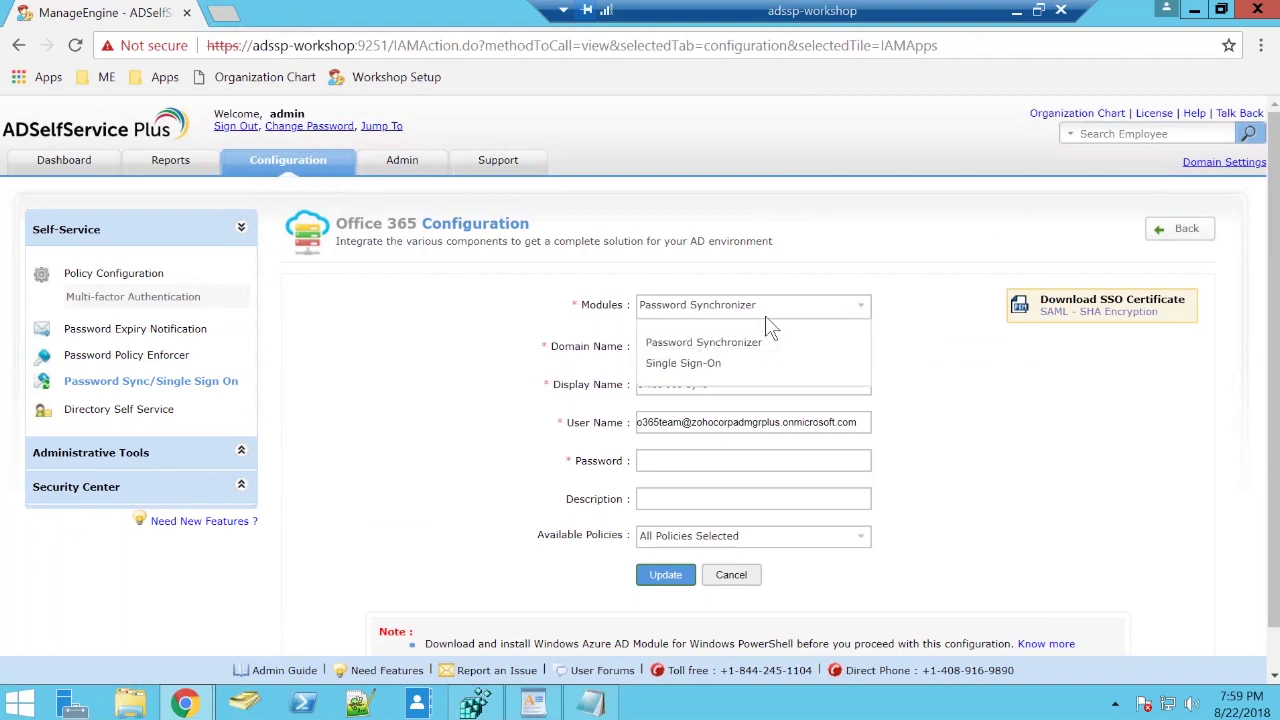
left_click(839, 345)
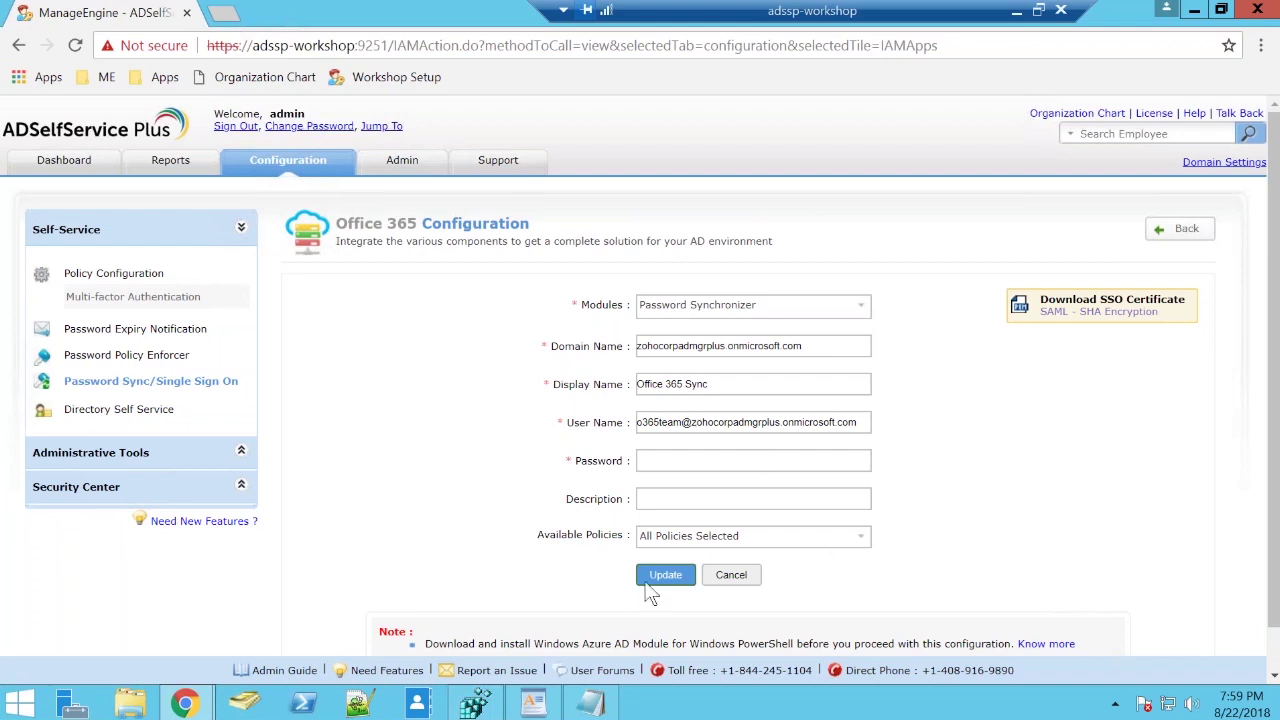
left_click(731, 575)
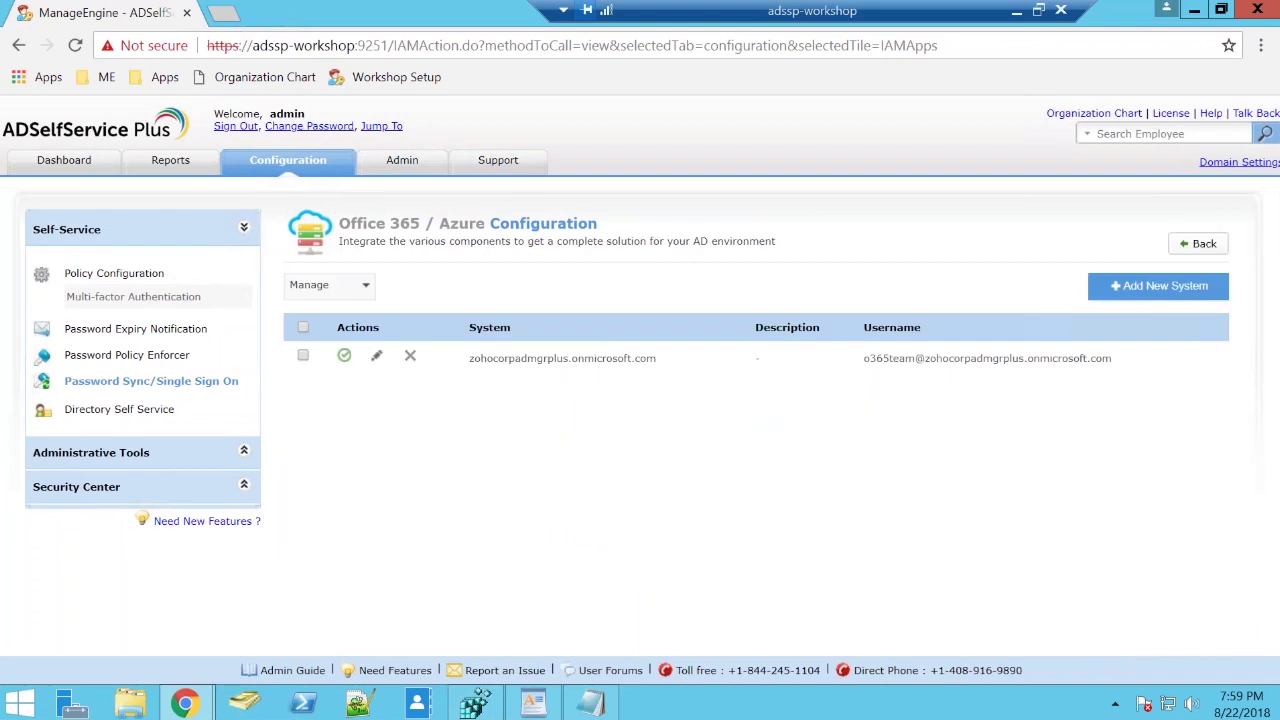
left_click(183, 390)
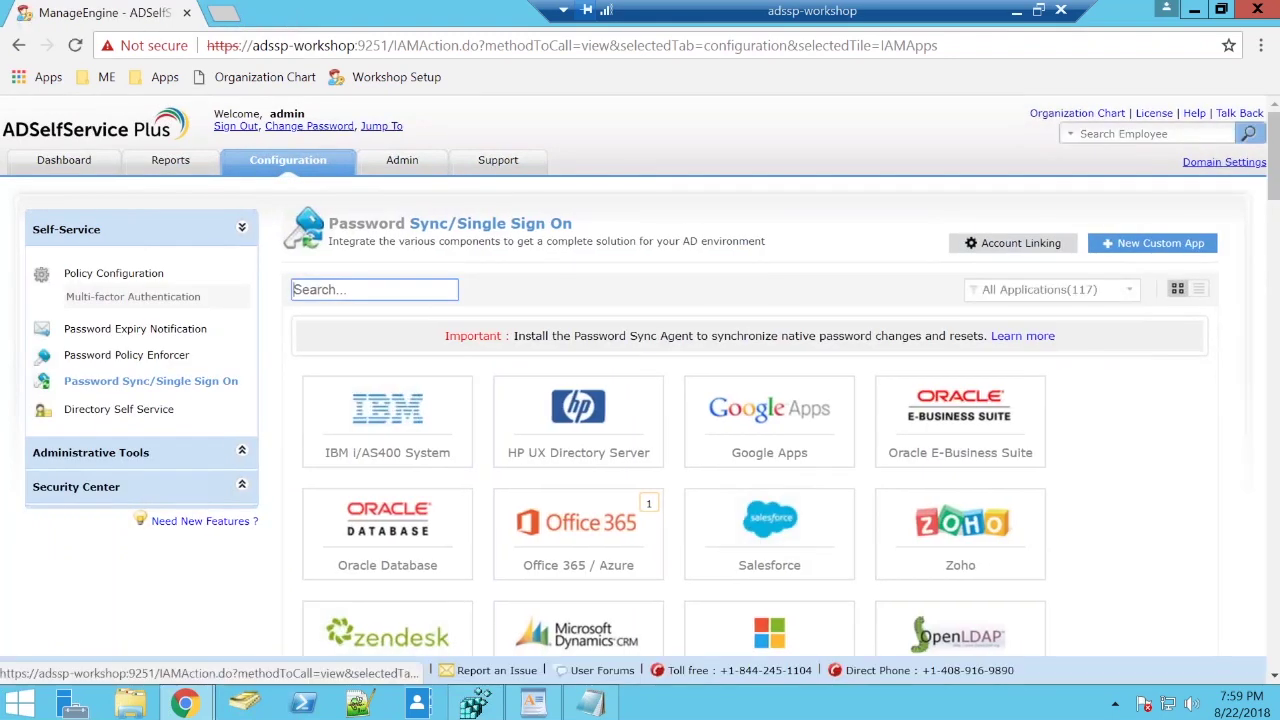
- Filter the application tiles to Password Sync Apps and scroll through the 14 results
left_click(1050, 289)
left_click(1050, 351)
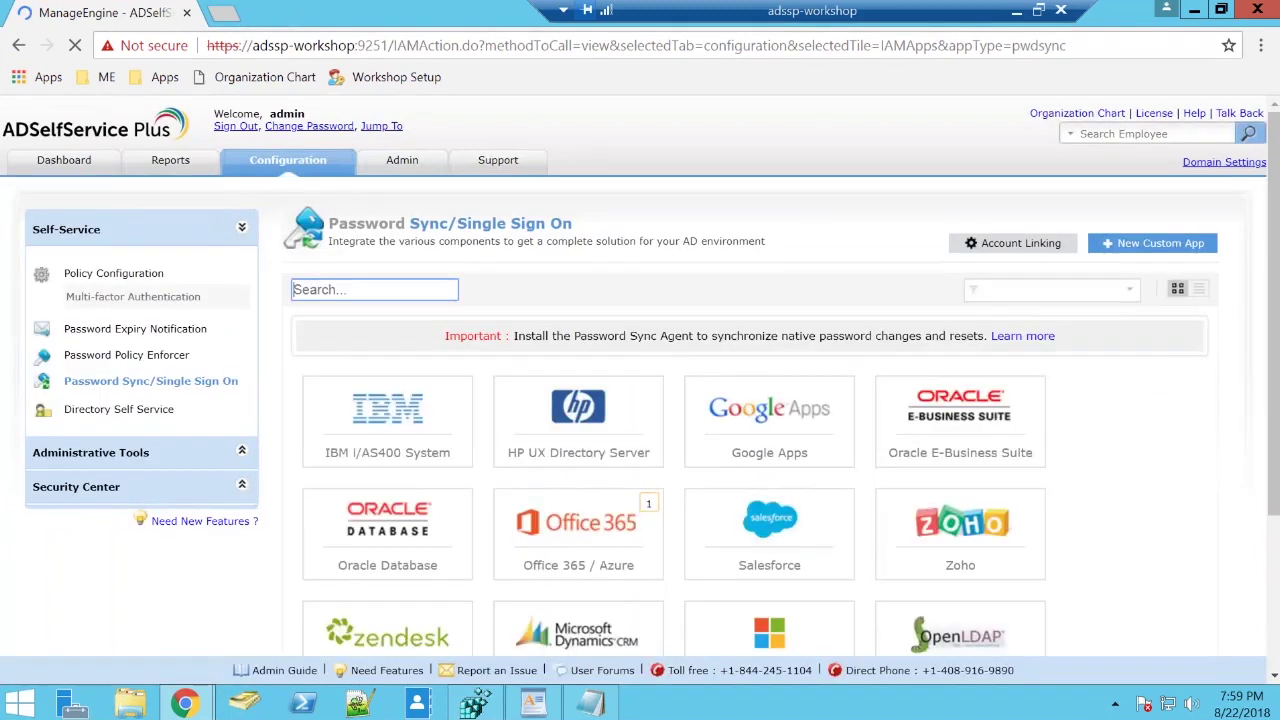
scroll(750, 400, "down", 2)
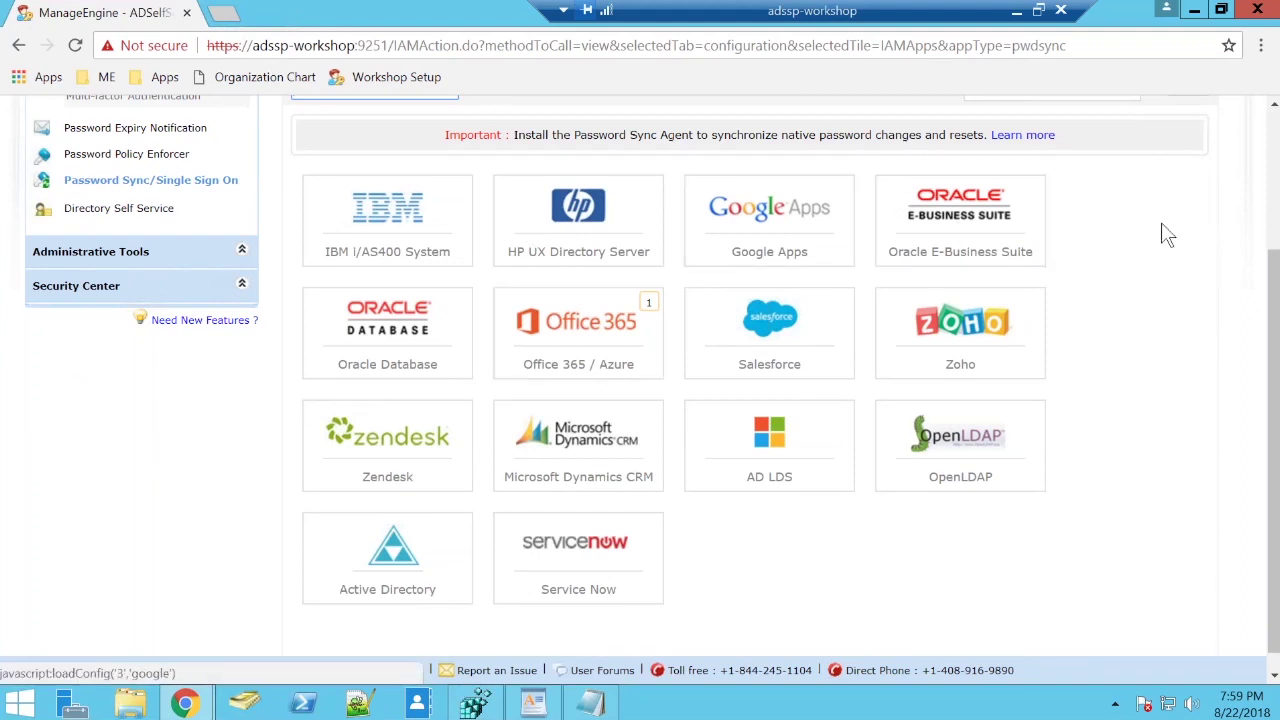
scroll(1161, 222, "up", 2)
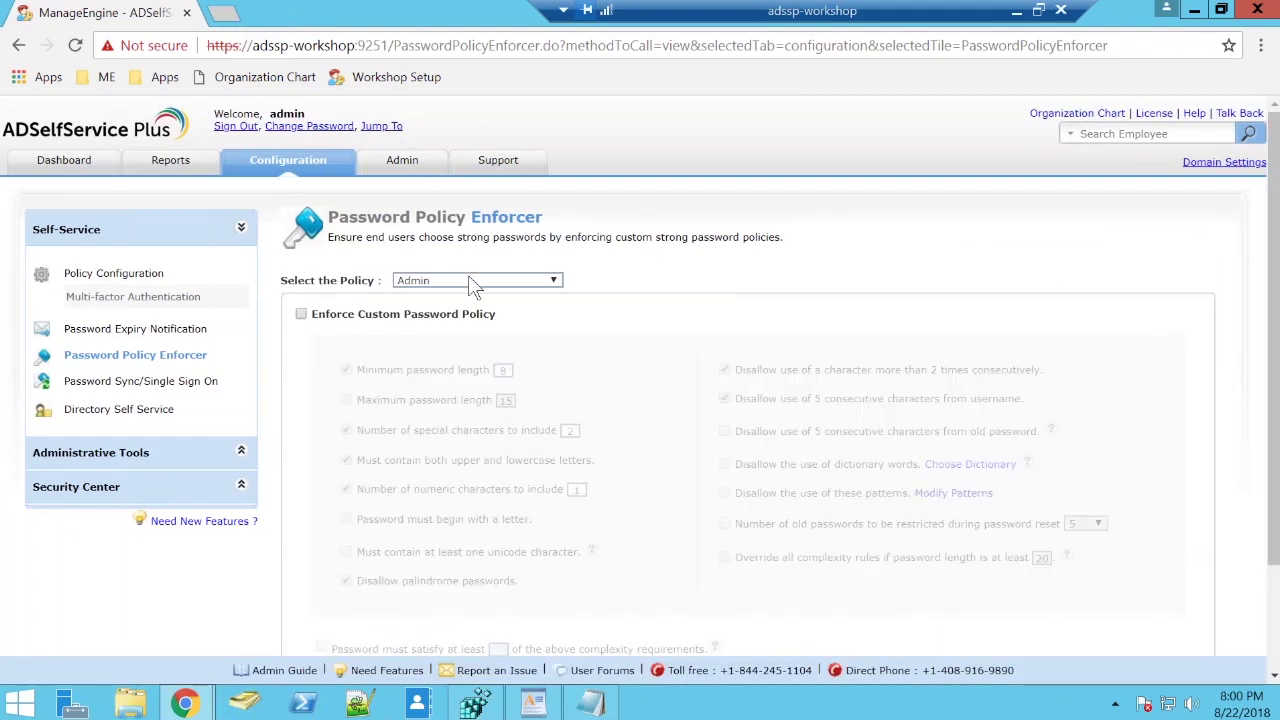
- Select the HR policy in the policy list to configure its password settings
left_click(475, 281)
left_click(478, 322)
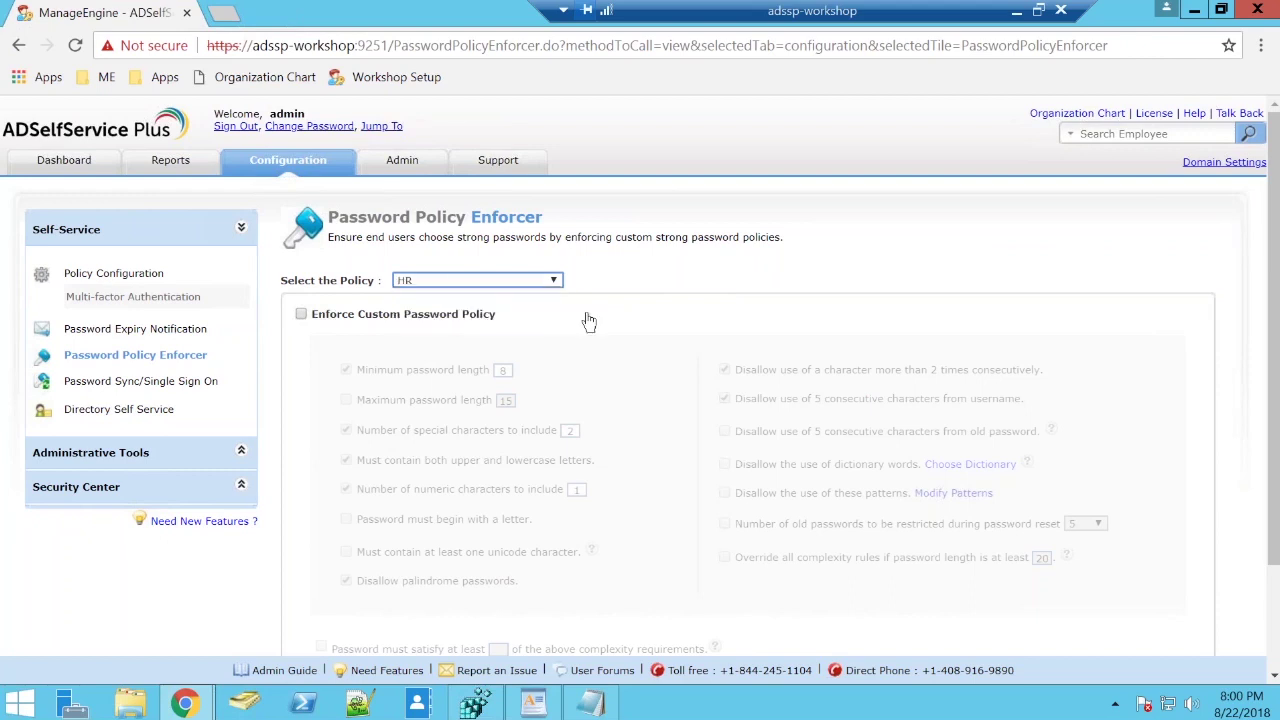
scroll(1159, 452, "down", 1)
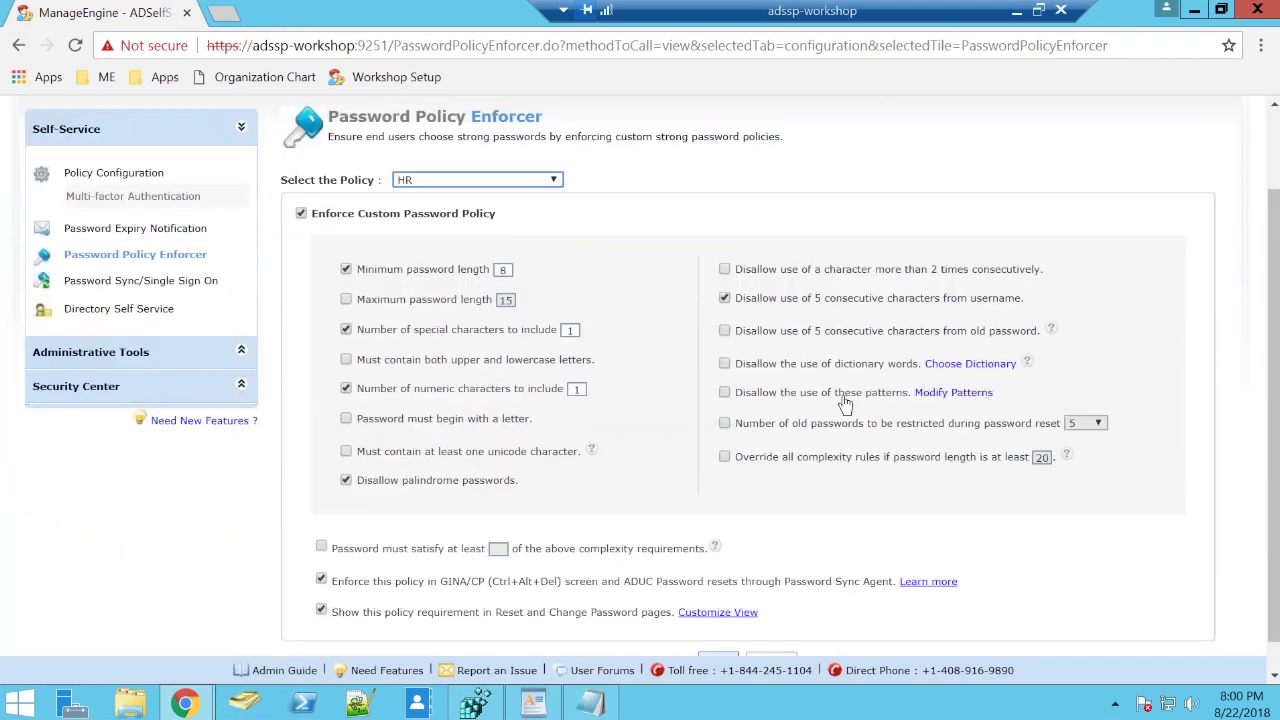
- Review the disallowed patterns qwerty, asdf and 1234, and allow overriding complexity rules for long passwords
left_click(950, 392)
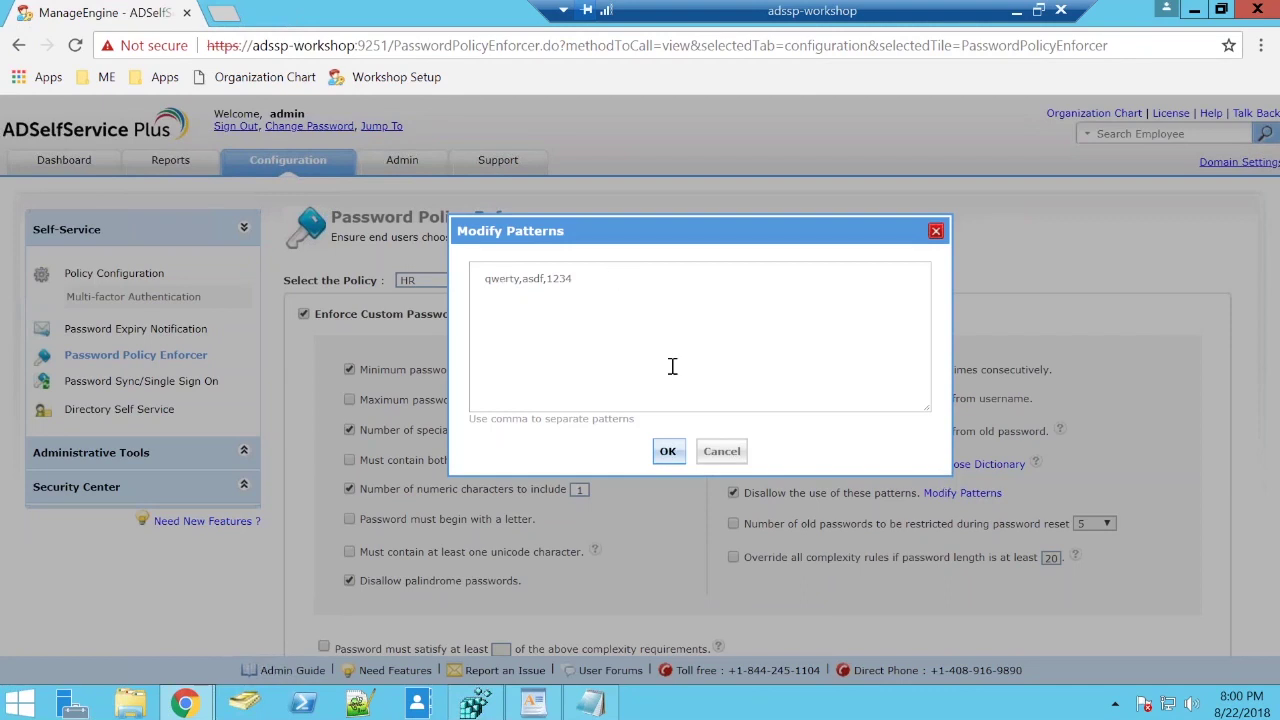
left_click(937, 230)
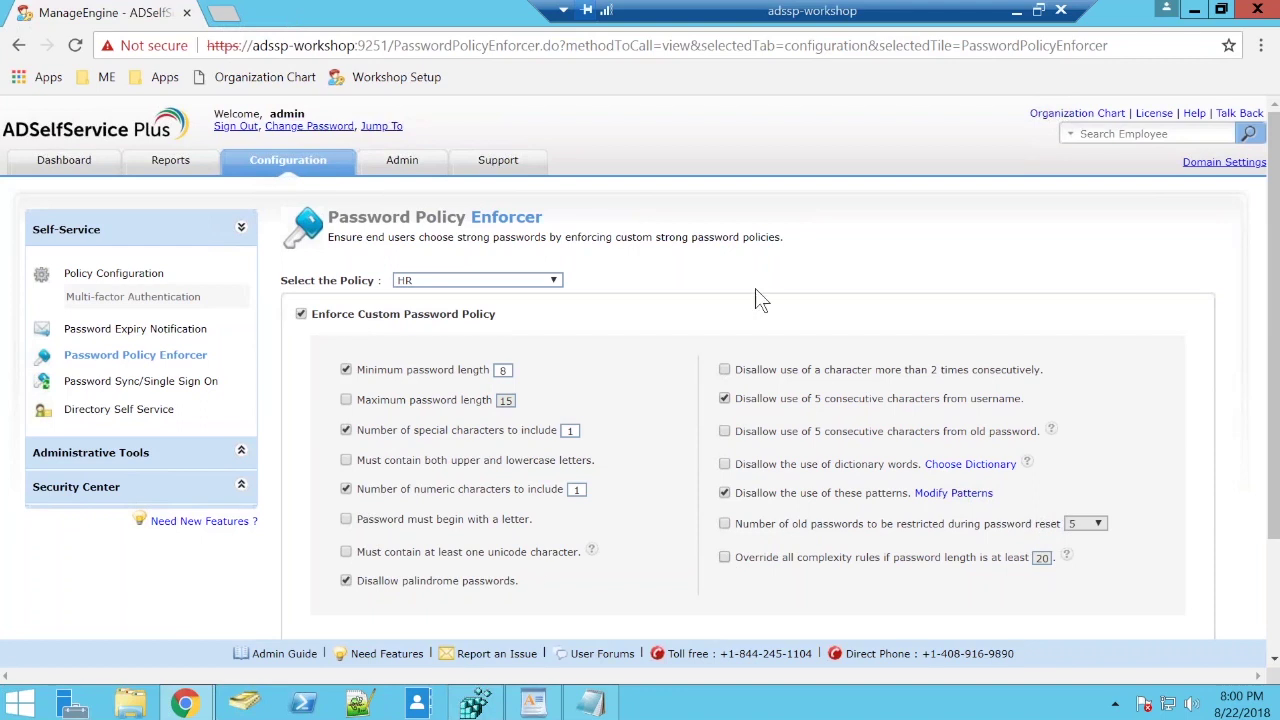
left_click(725, 557)
- Open the Reset Password Audit Report under Audit Reports to see the recent self-service reset
left_click(197, 168)
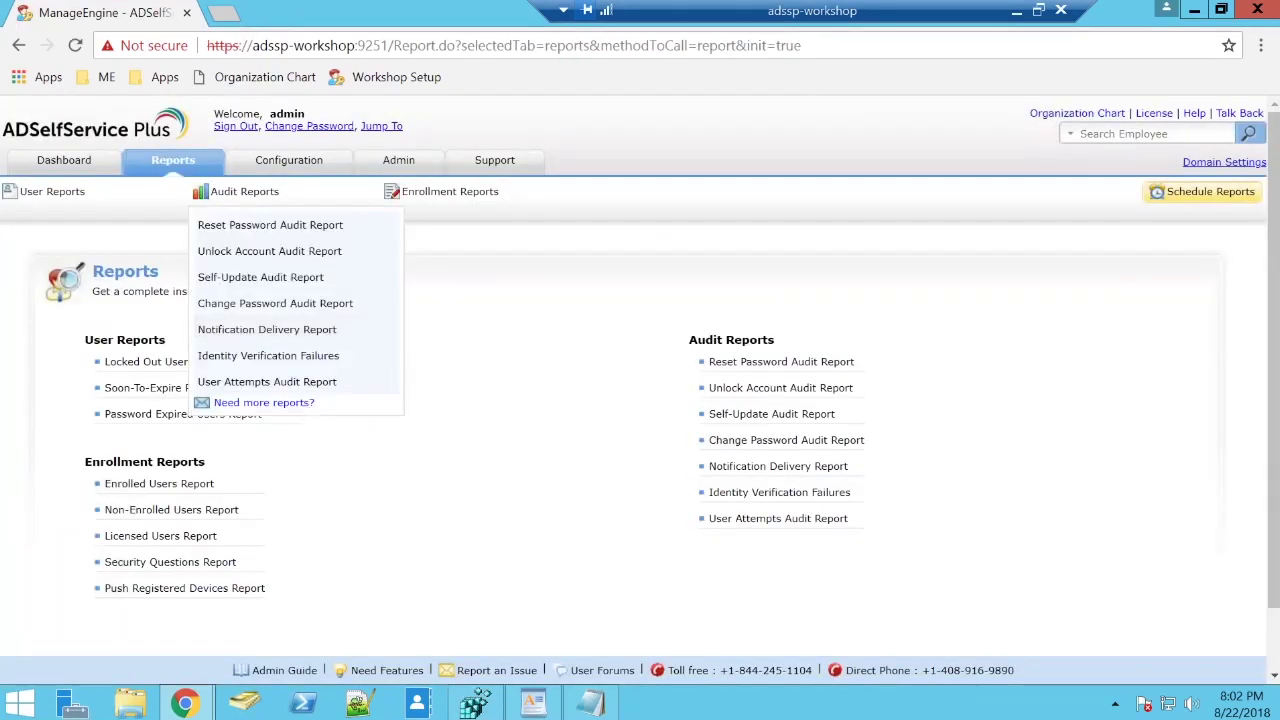
scroll(640, 377, "down", 1)
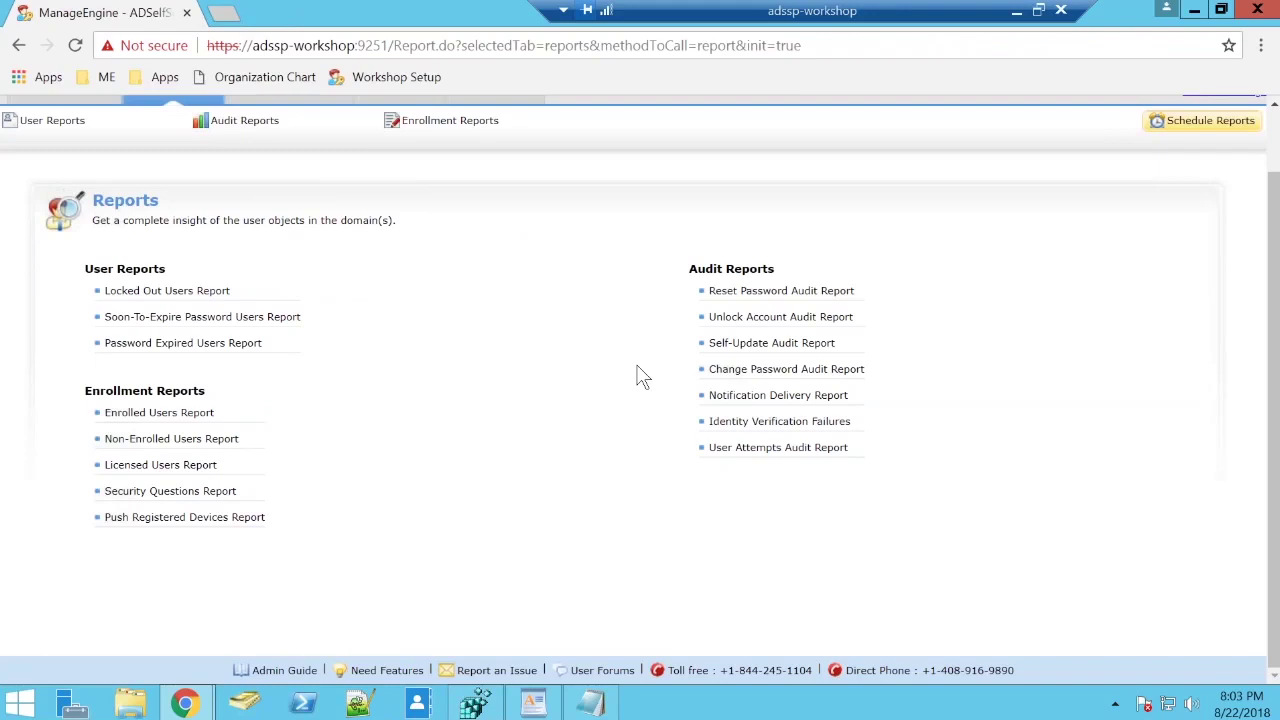
left_click(780, 292)
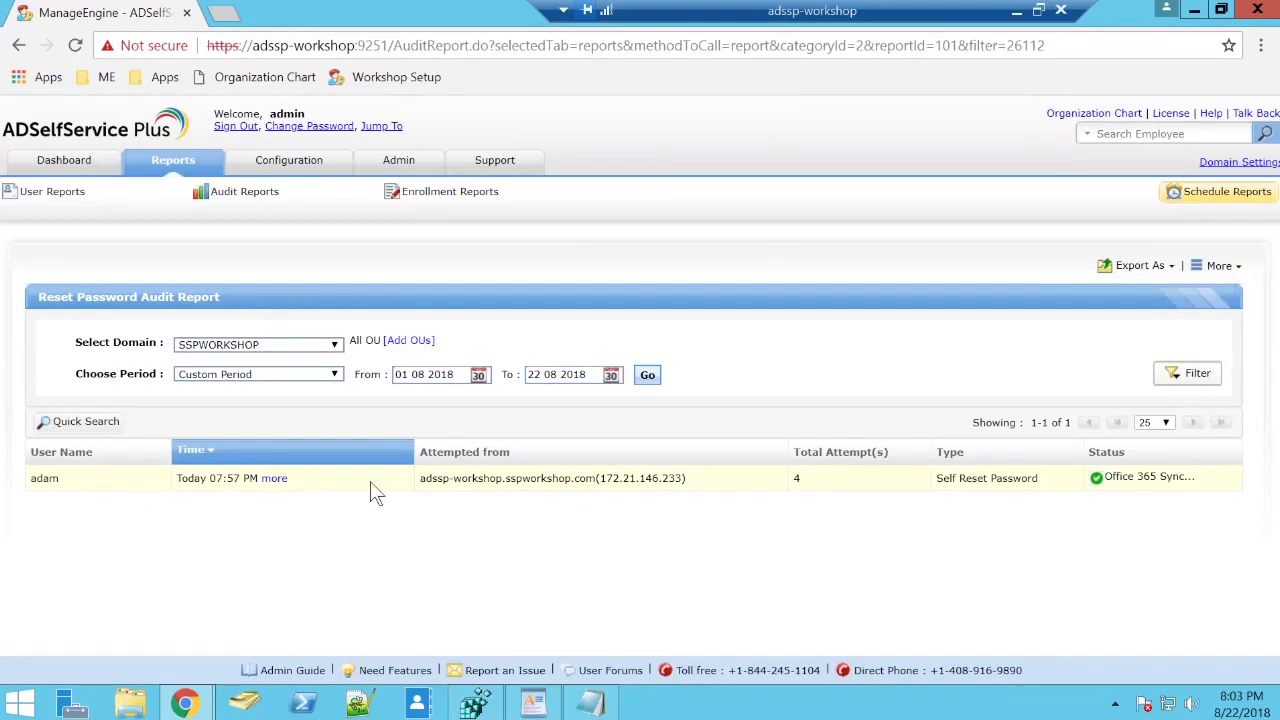
- Go back to the Reports overview listing User, Enrollment and Audit reports
left_click(208, 164)
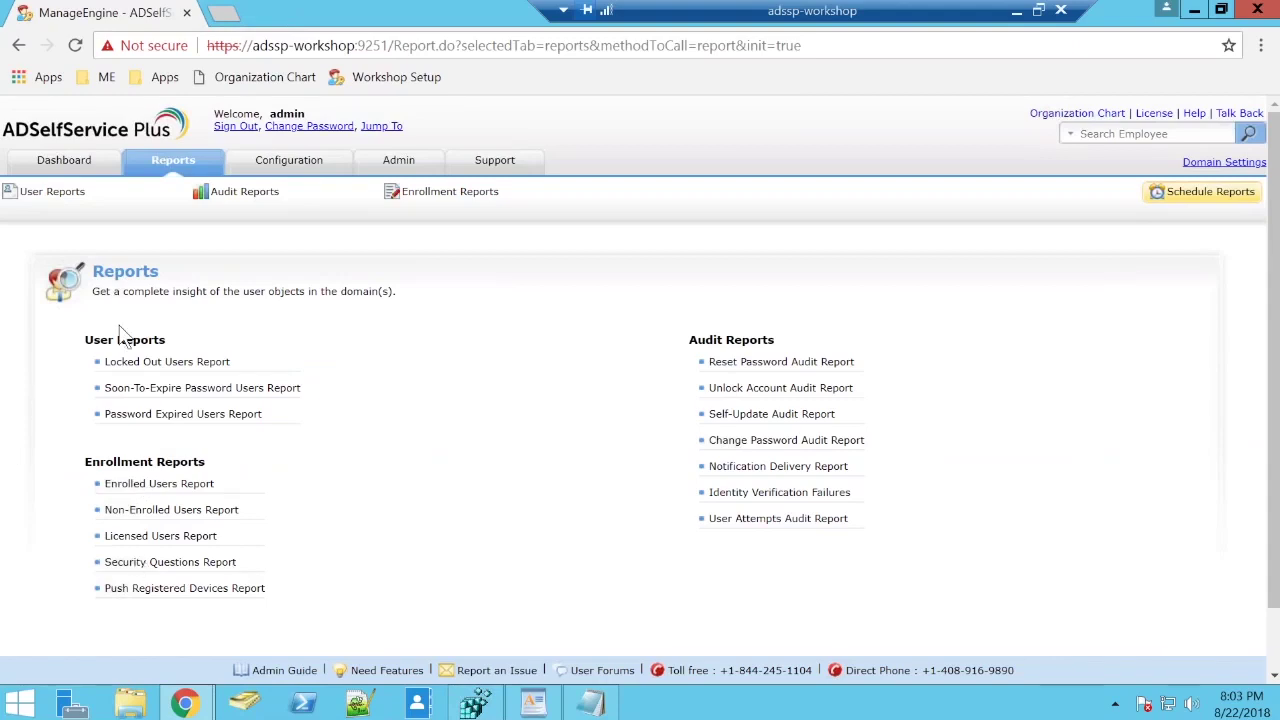
- Generate the Soon-To-Expire Password Users Report for passwords expiring within 15 days
left_click(214, 396)
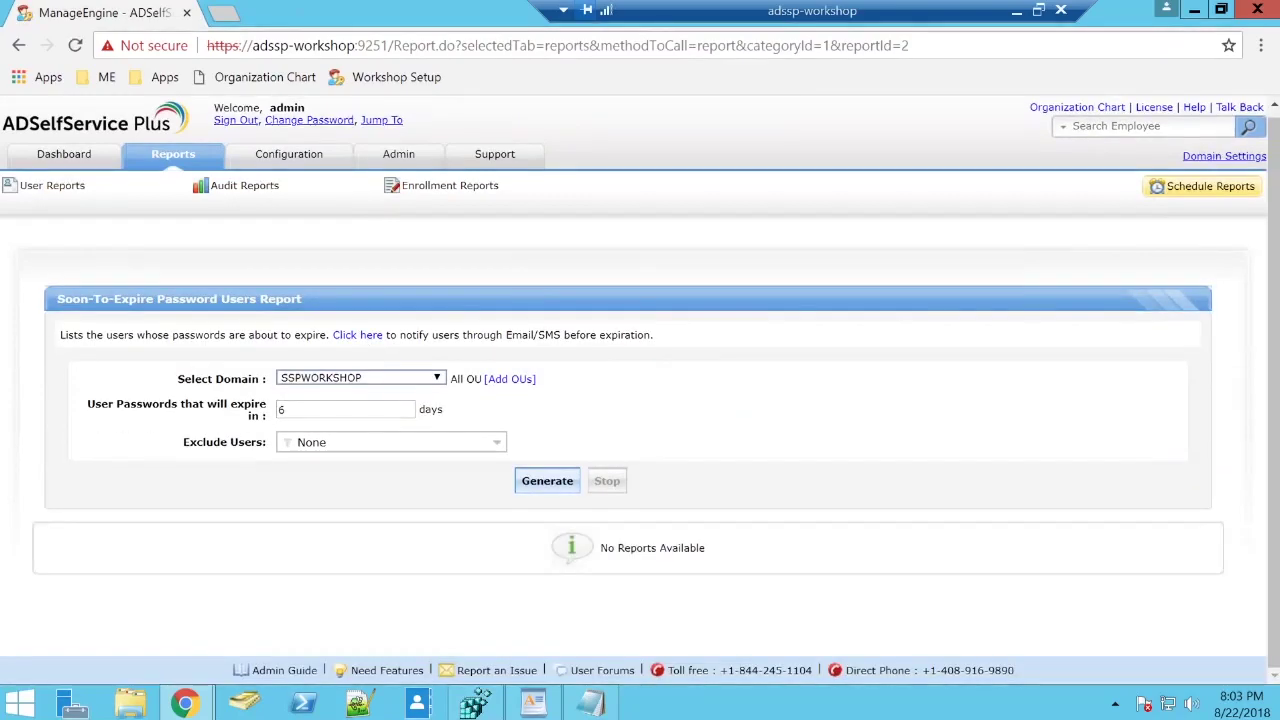
double_click(282, 409)
type("15")
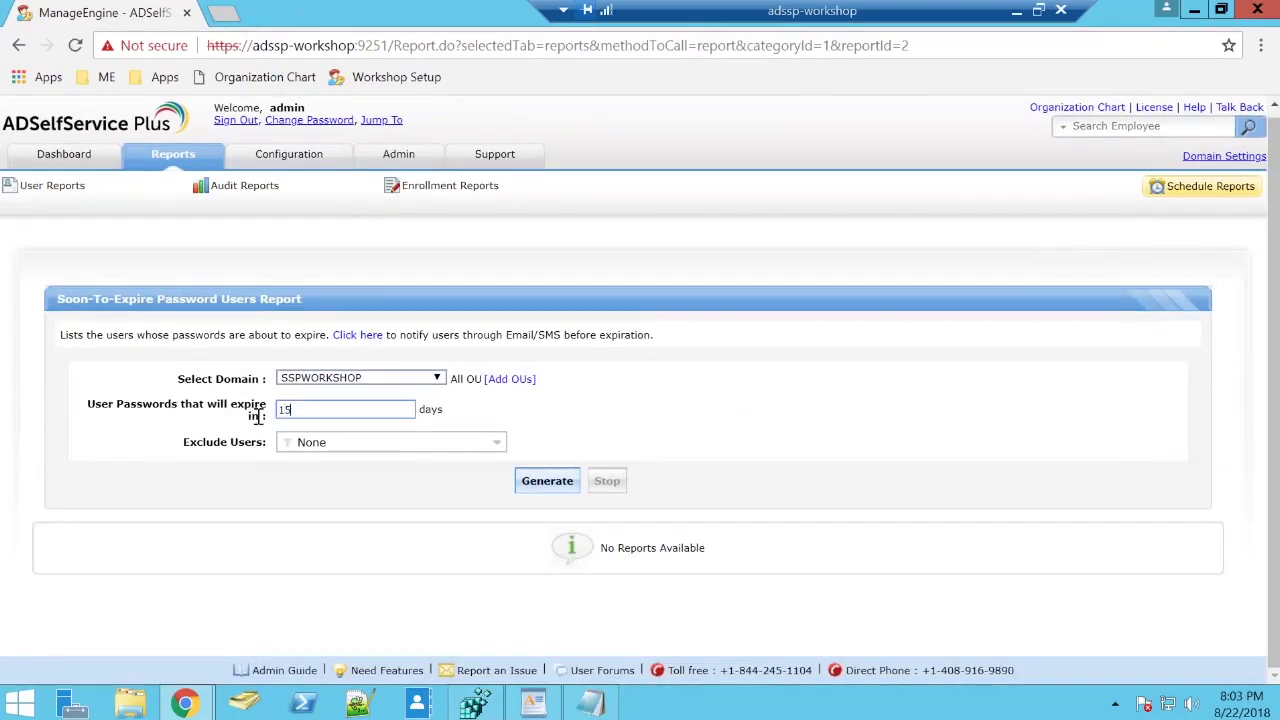
left_click(547, 482)
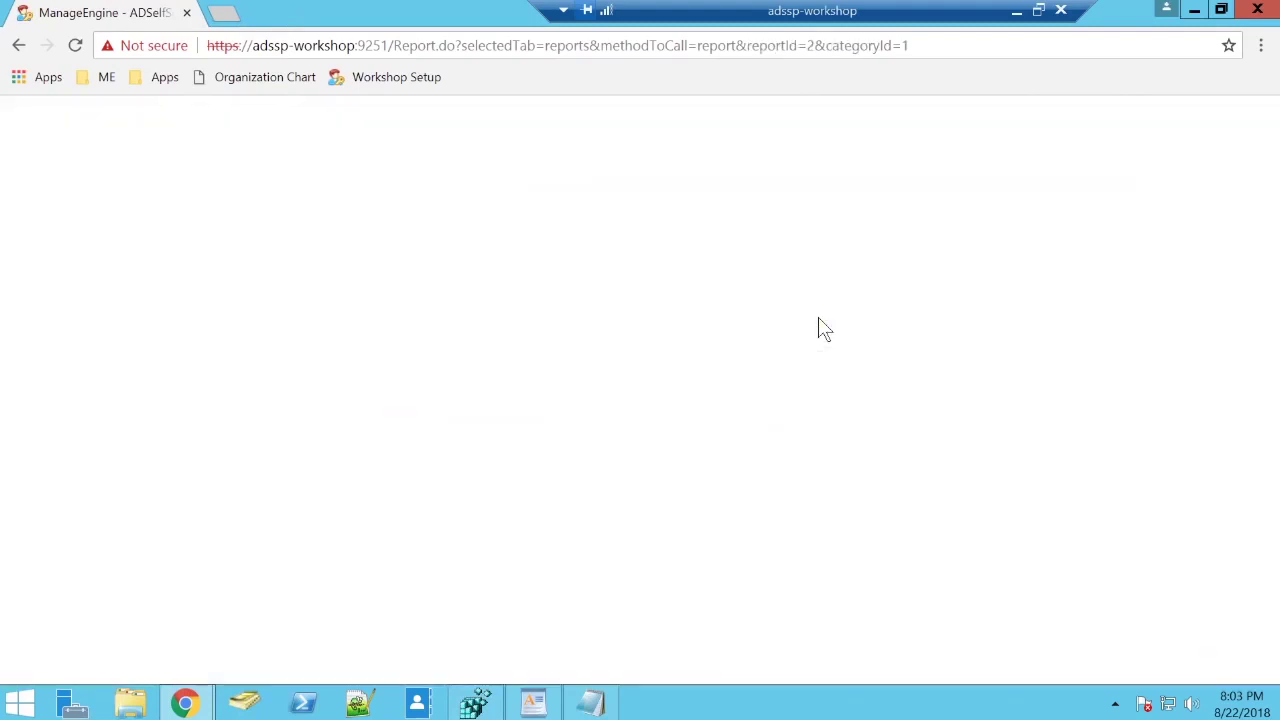
- Review the five users listed in the report, then return to the Reports overview
scroll(820, 329, "down", 2)
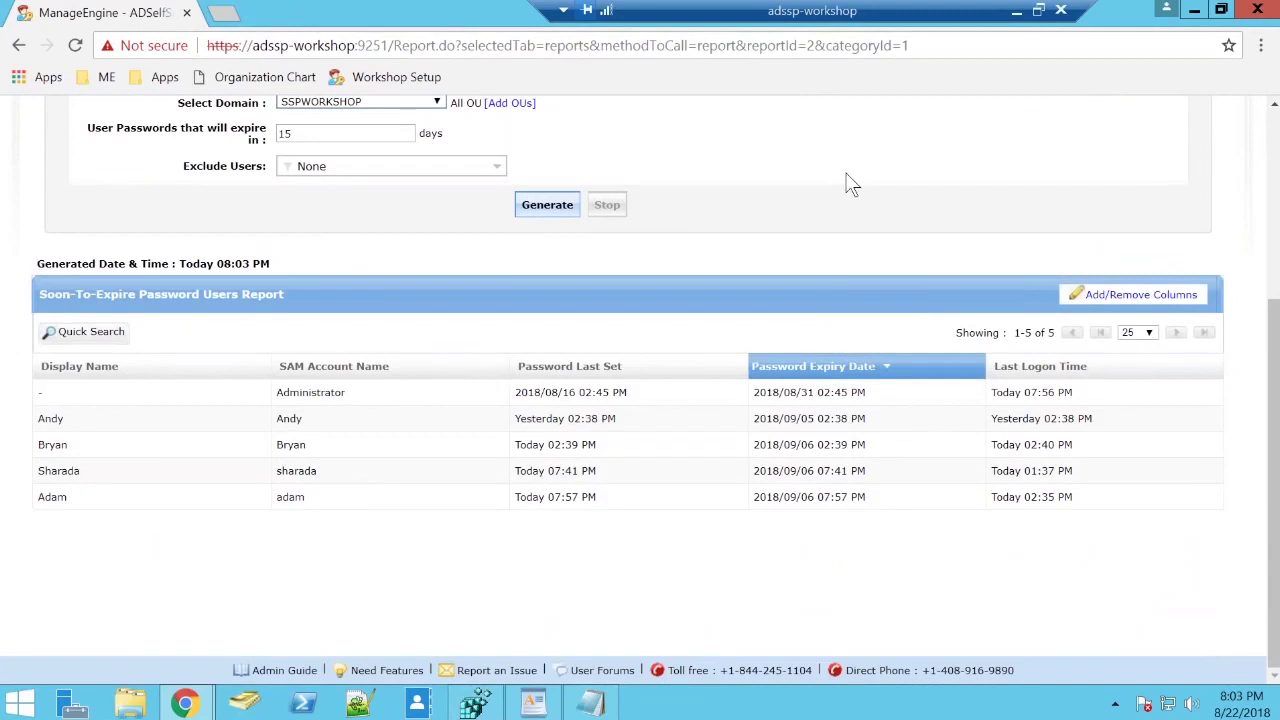
scroll(880, 214, "up", 2)
scroll(880, 214, "down", 1)
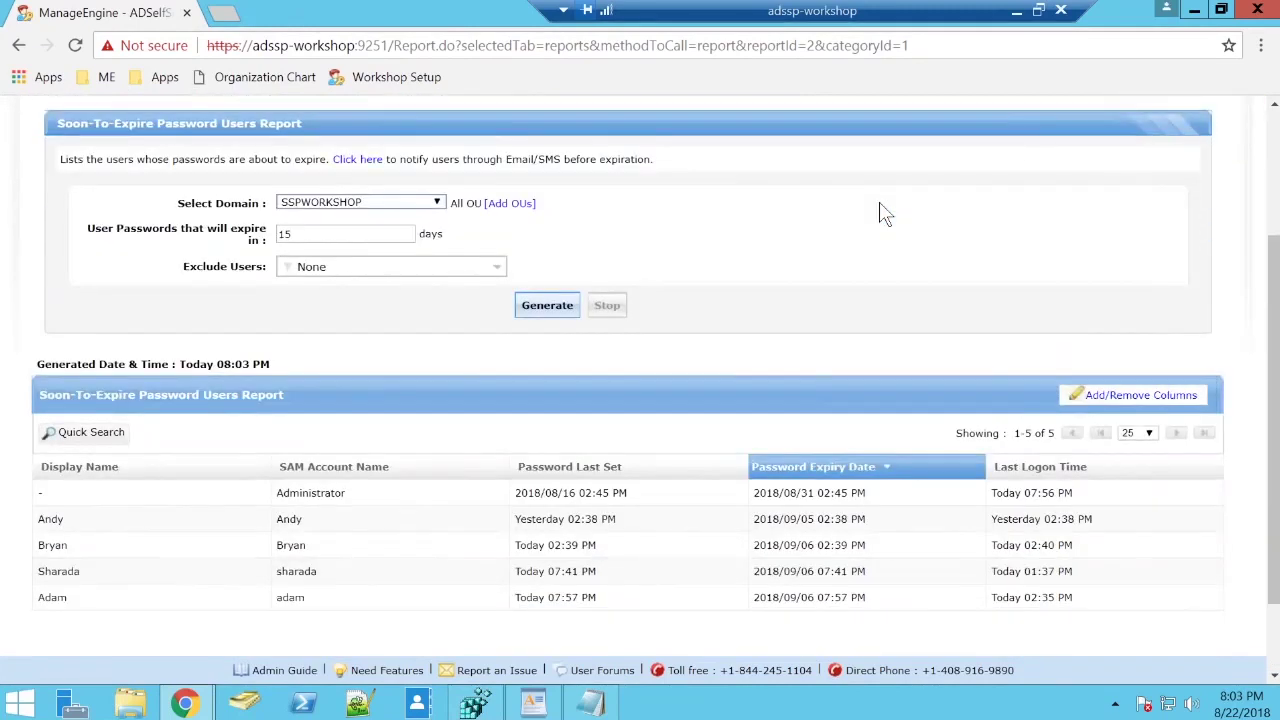
scroll(885, 214, "down", 1)
scroll(428, 159, "up", 2)
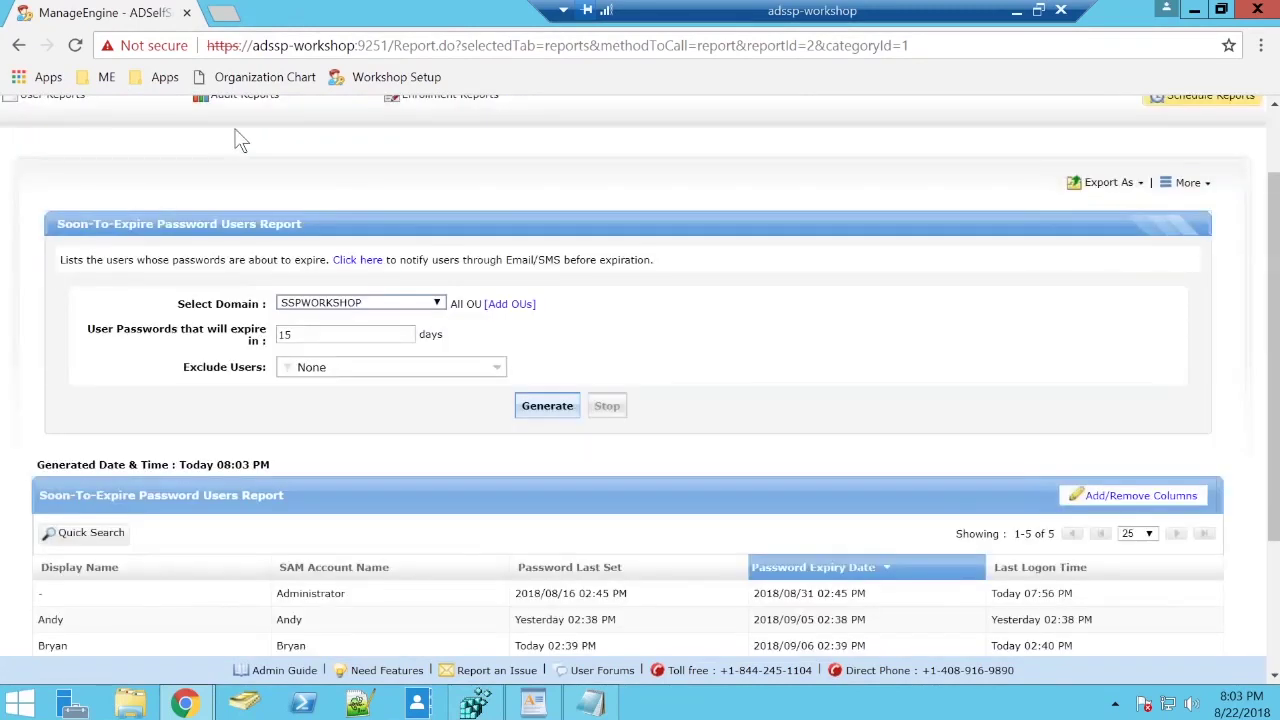
scroll(240, 140, "up", 2)
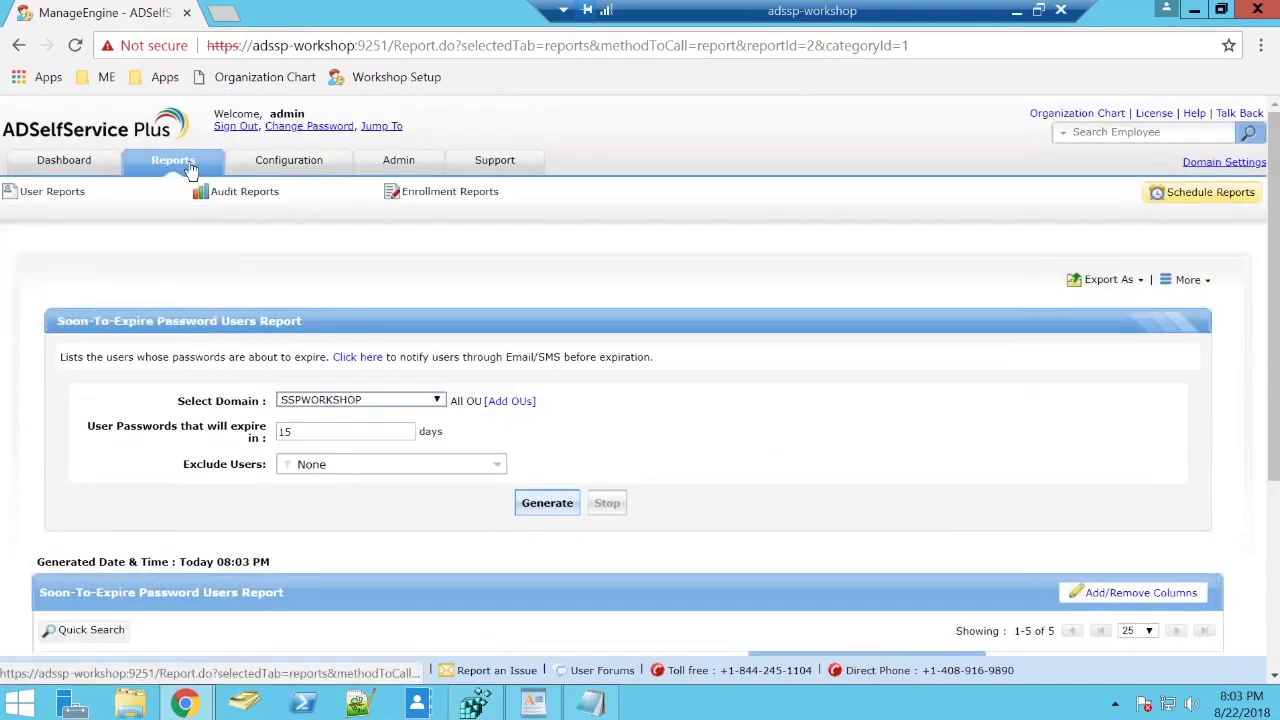
left_click(203, 166)
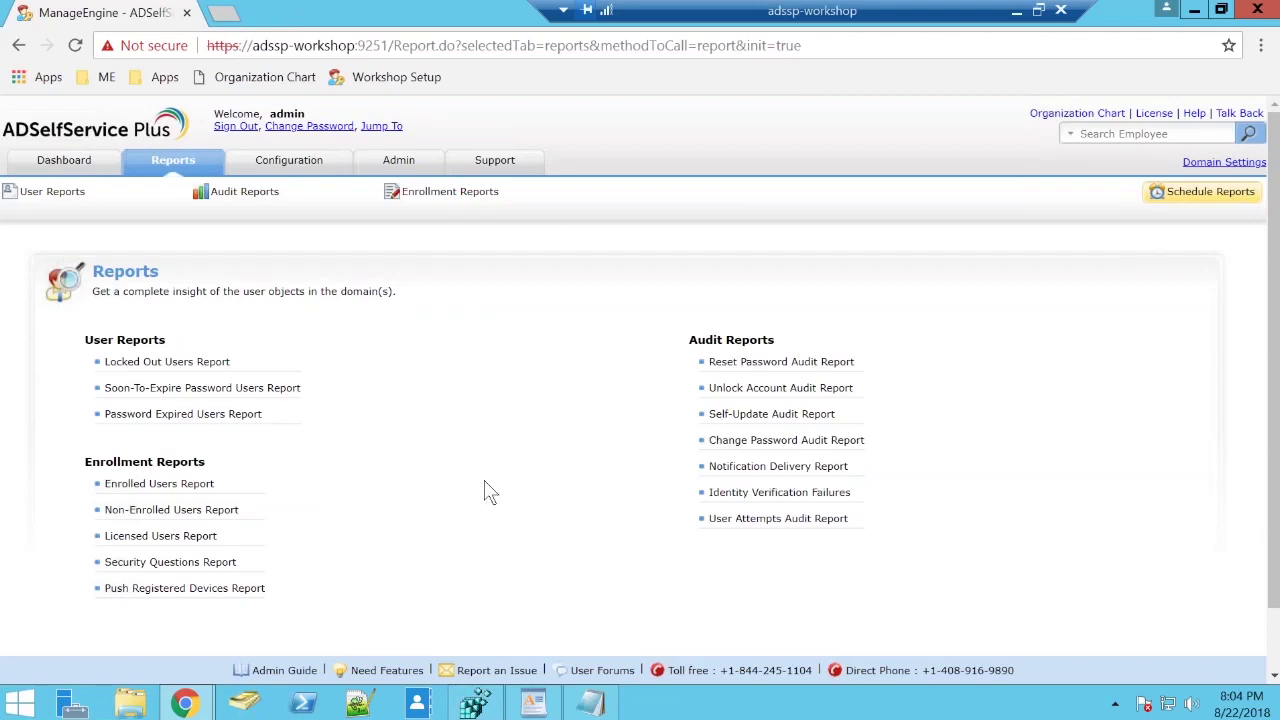
- Open the Admin policy's advanced settings from Configuration and show its Notification options
left_click(323, 176)
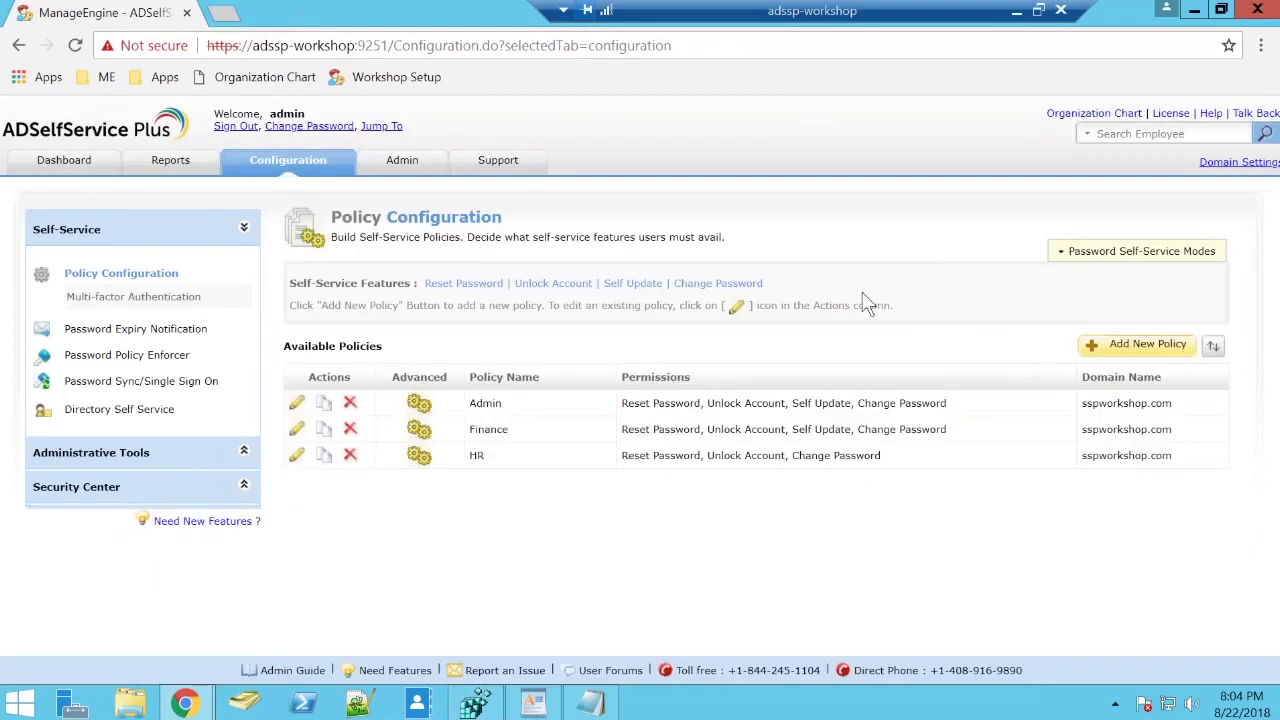
left_click(419, 406)
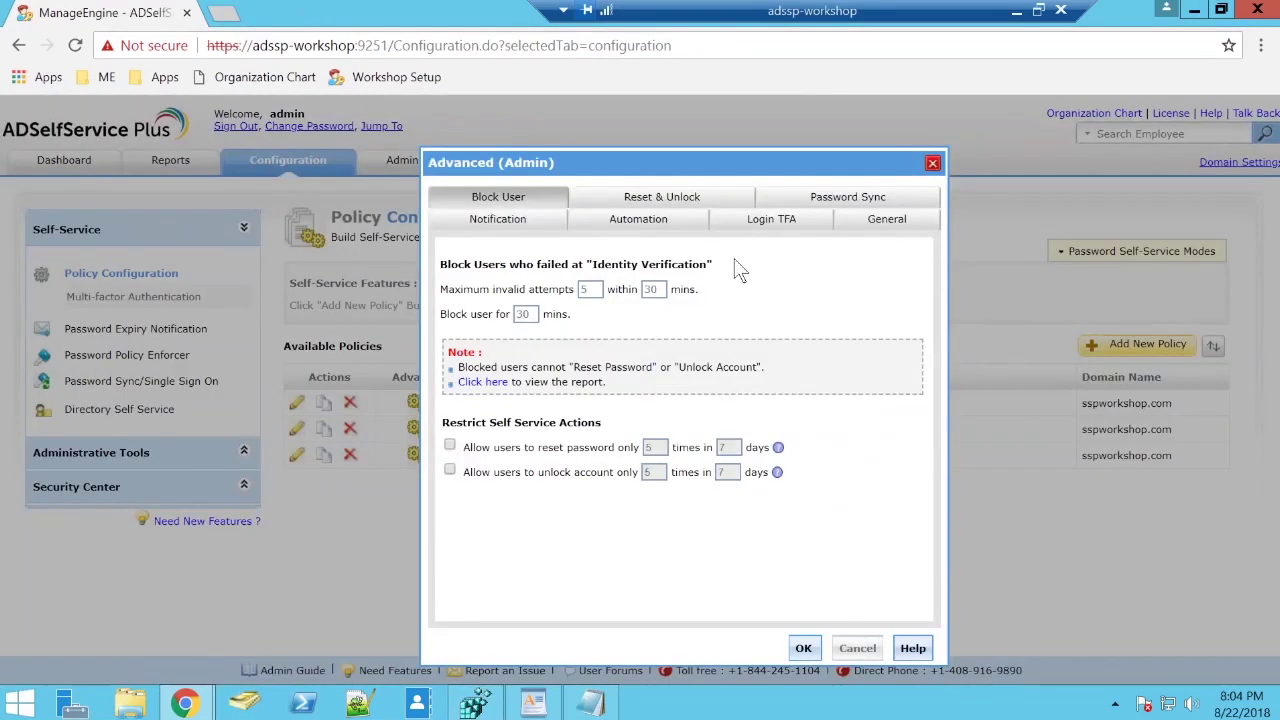
left_click(520, 220)
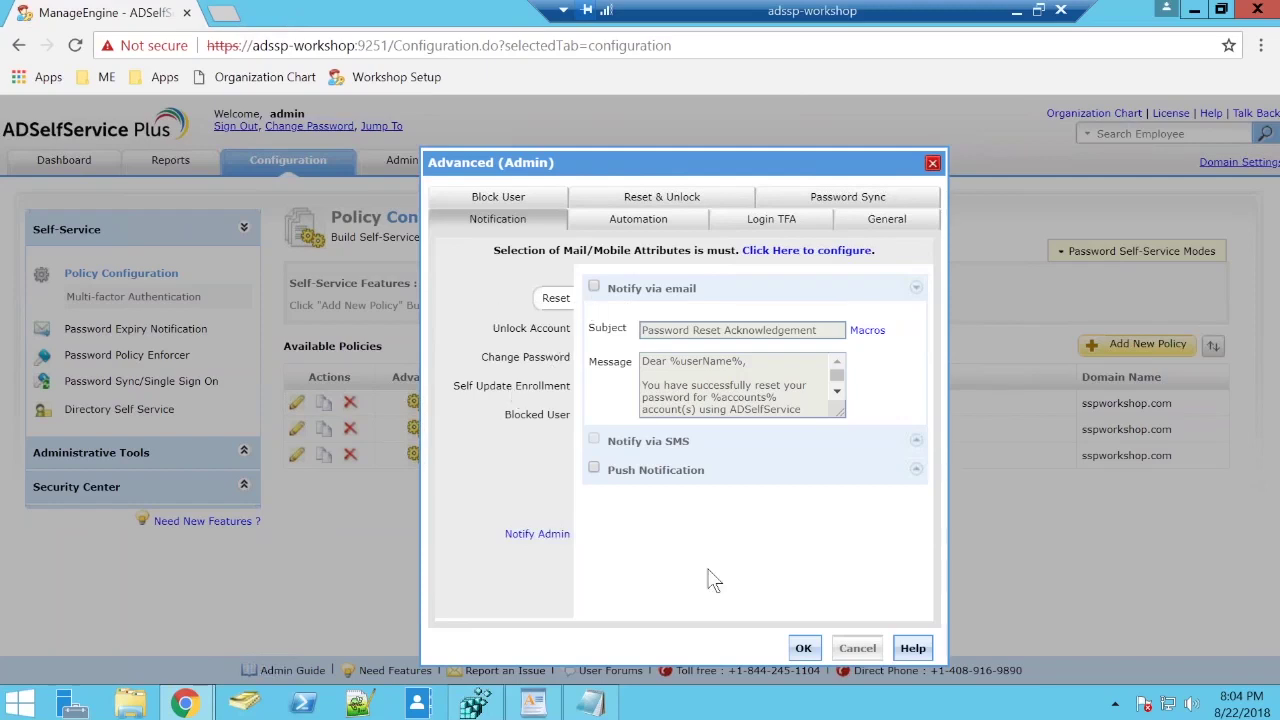
- Enable password-reset e-mail and admin notifications, close the dialog, and reveal 'The solution' slide
left_click(621, 292)
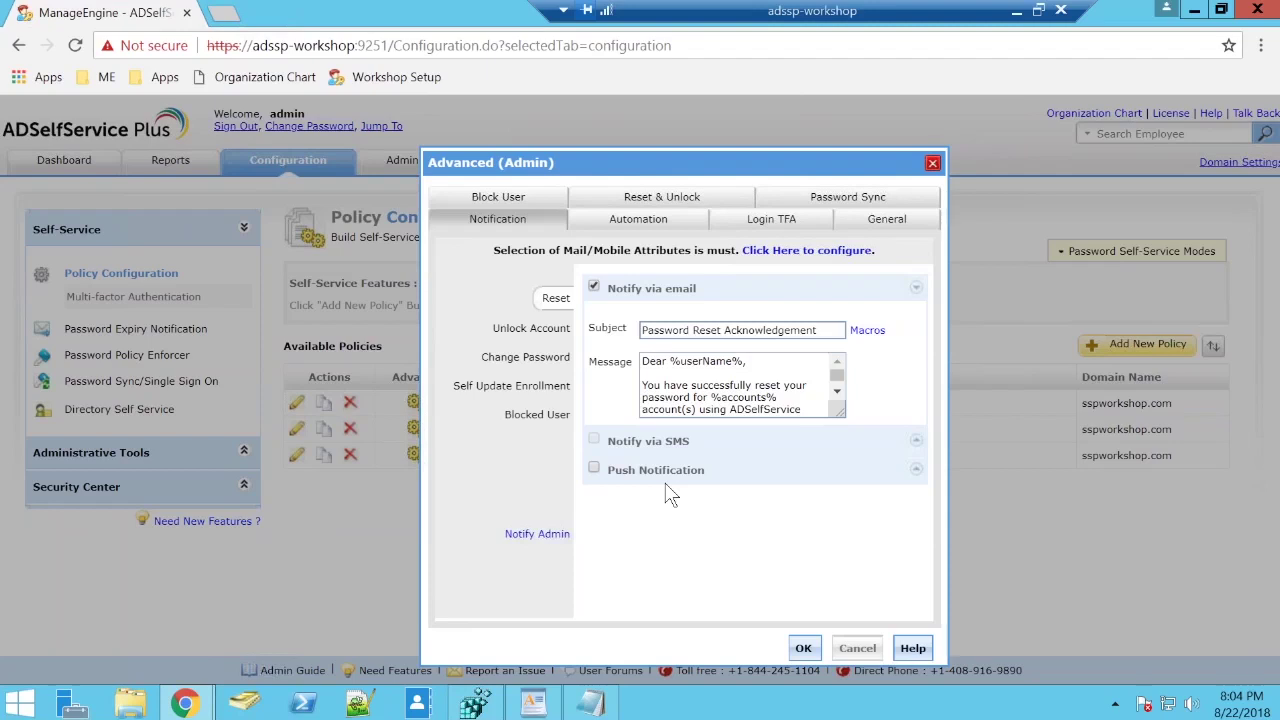
left_click(556, 536)
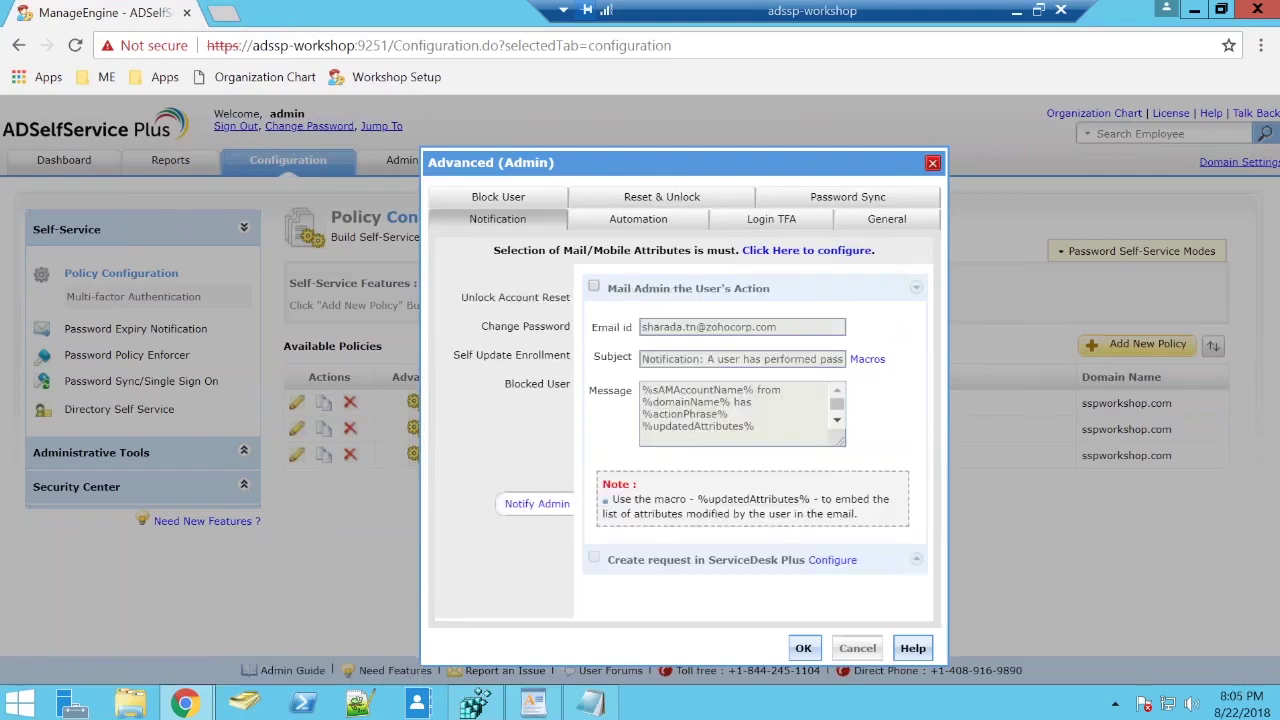
left_click(594, 287)
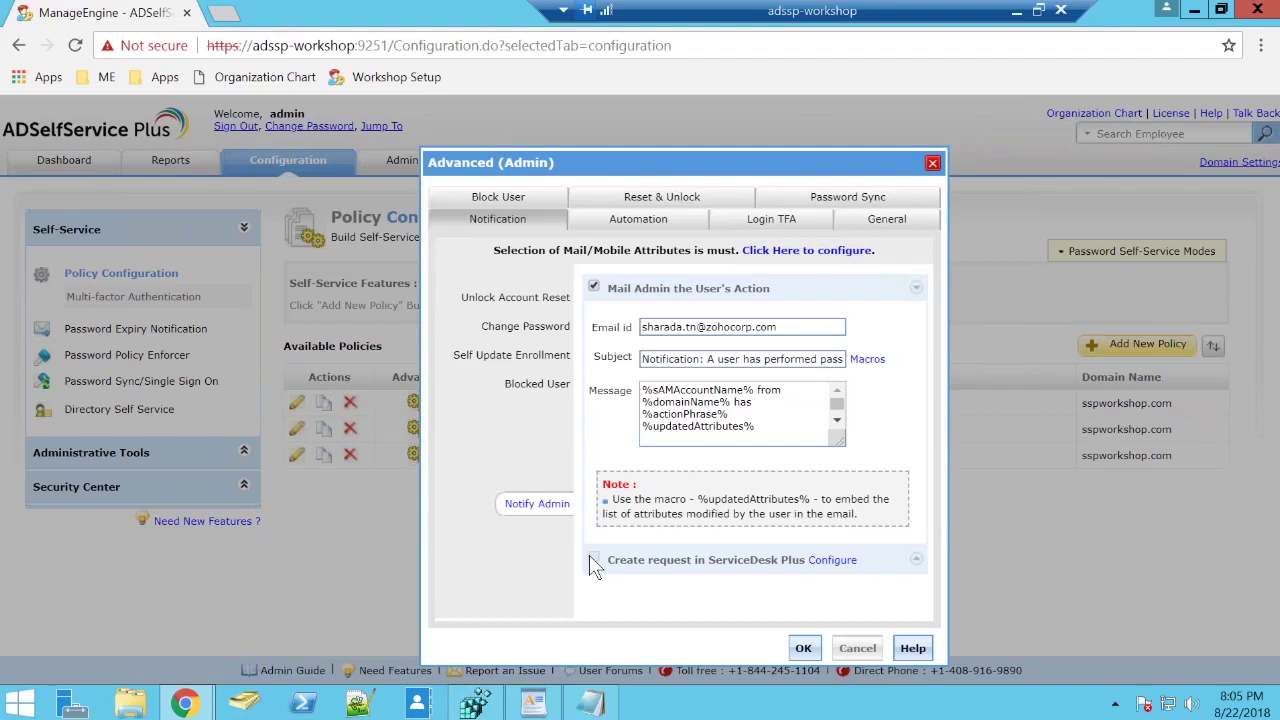
left_click(931, 163)
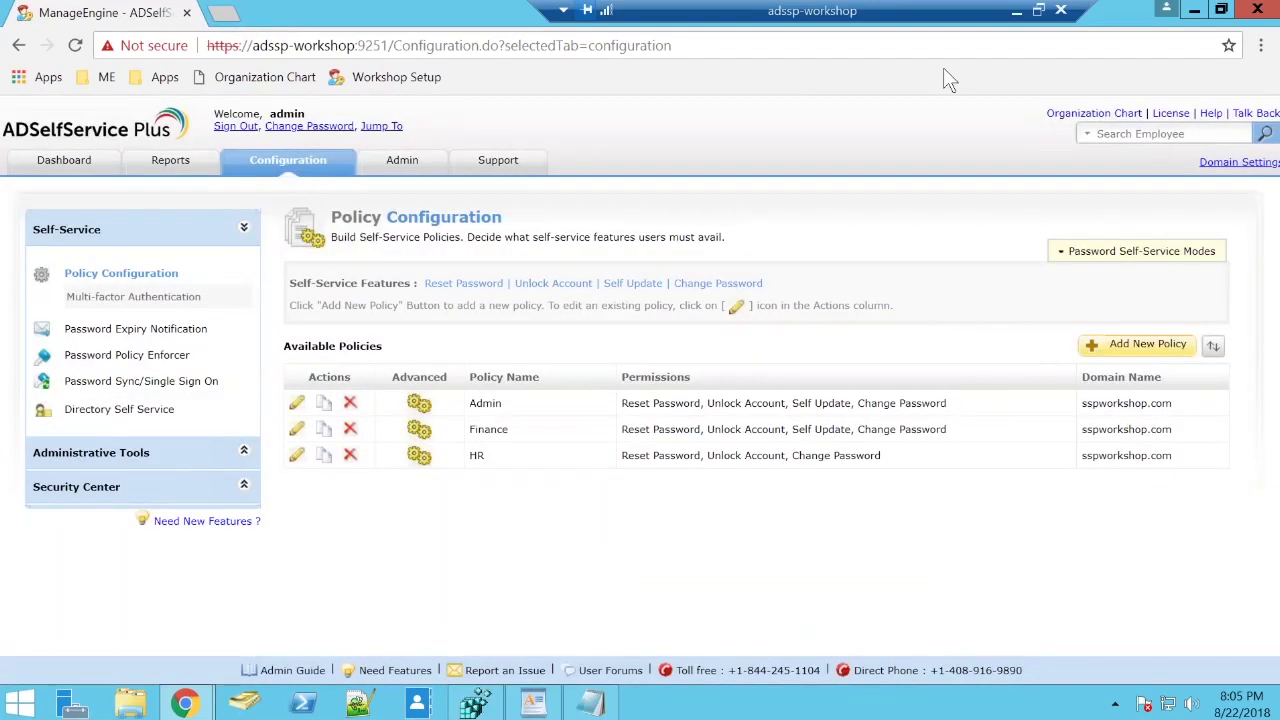
left_click(915, 10)
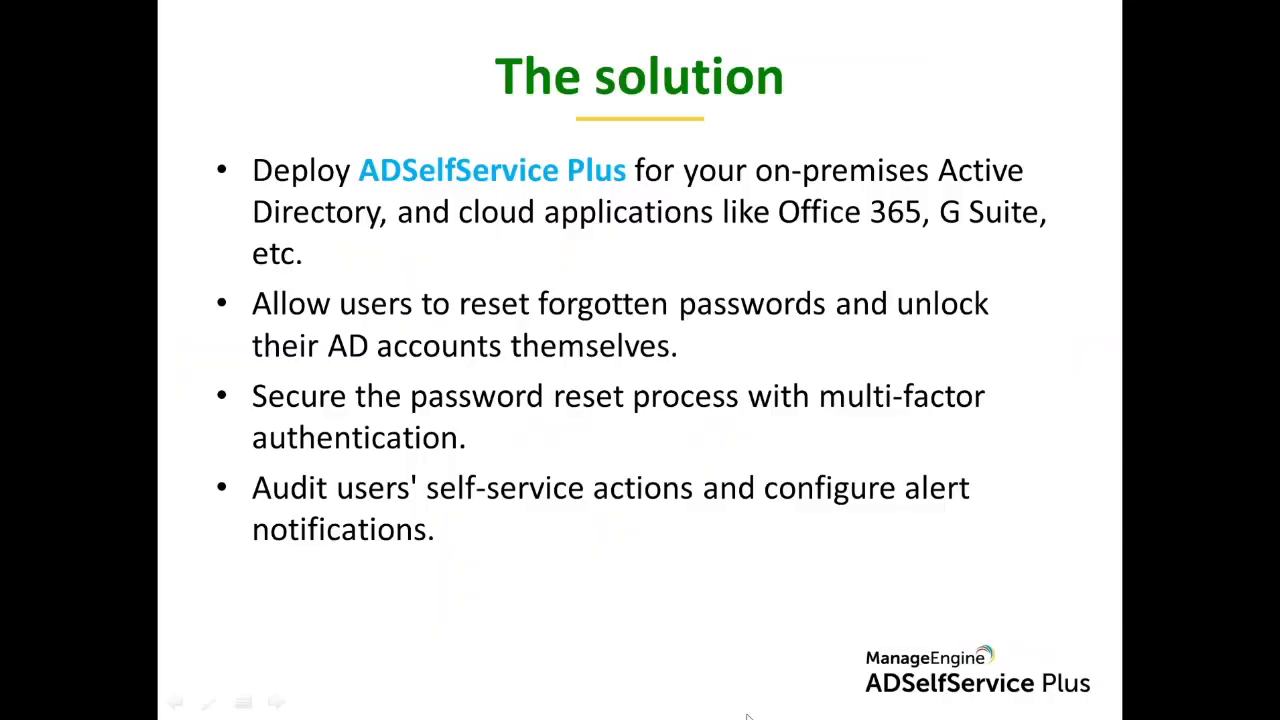